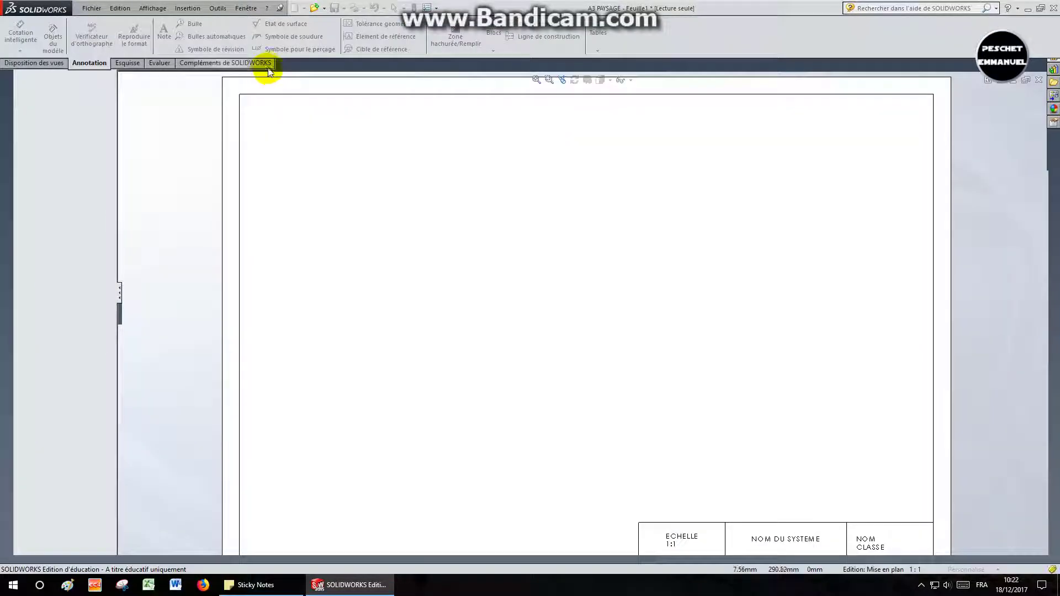
Step: Save the A3 drawing as VERIN SIMPLE EFFET in the SW5-VERIN SIMPLE EFFET folder
click(91, 7)
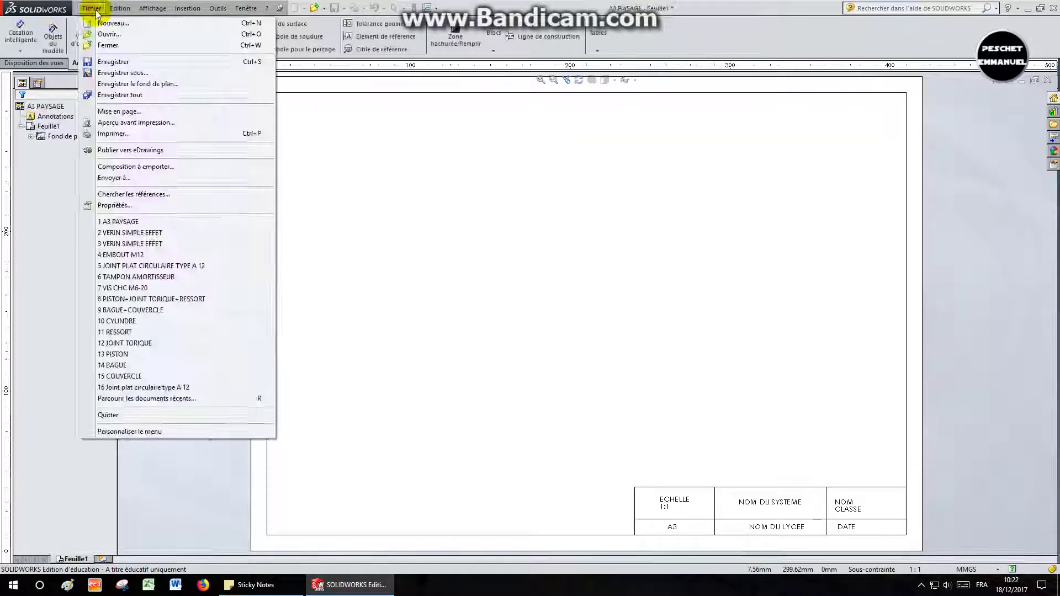
click(125, 71)
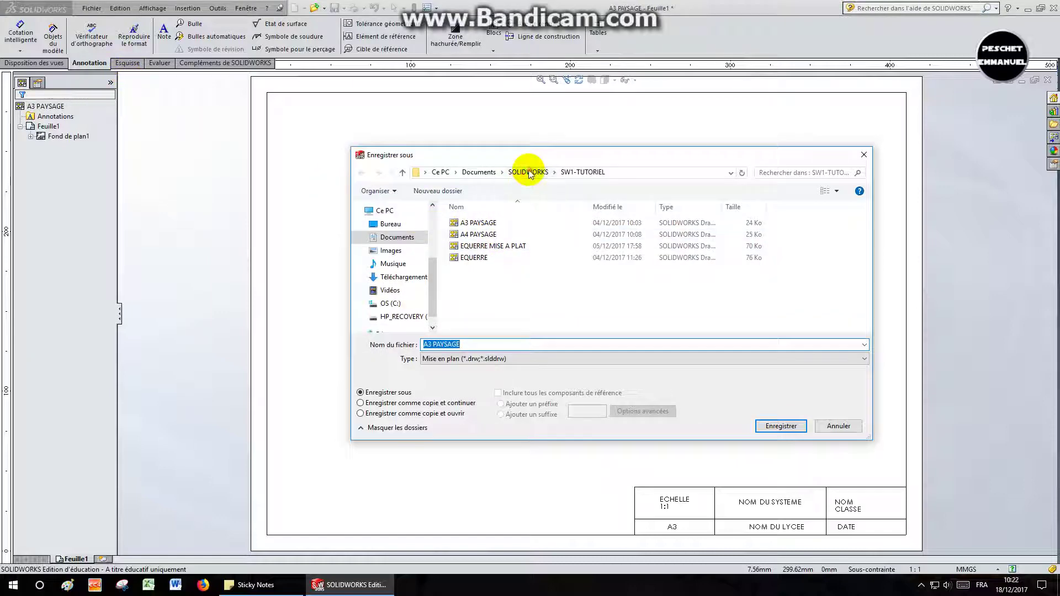
click(528, 172)
double_click(486, 270)
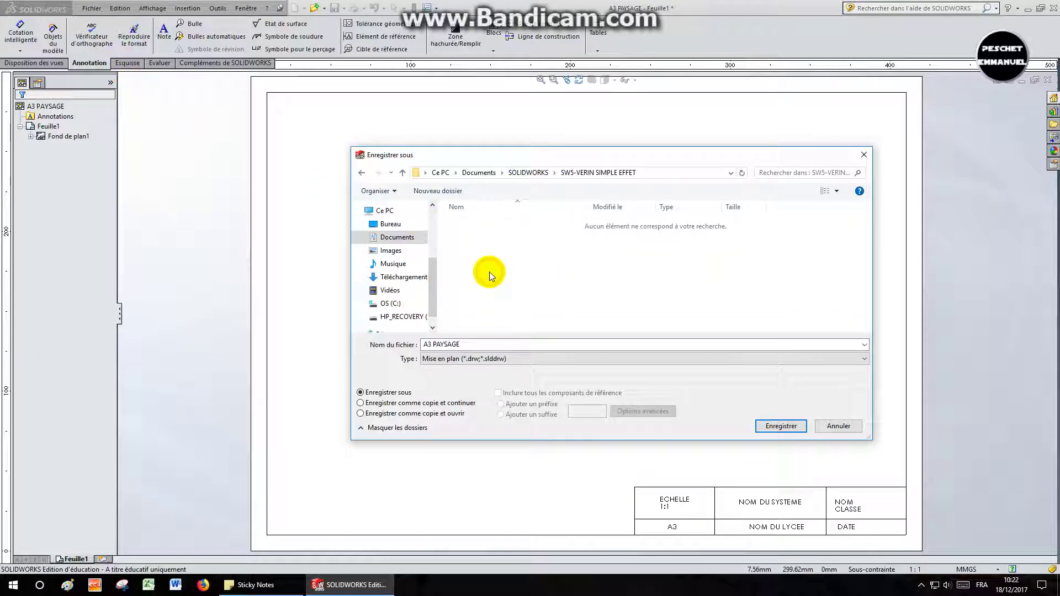
click(470, 346)
text(ver)
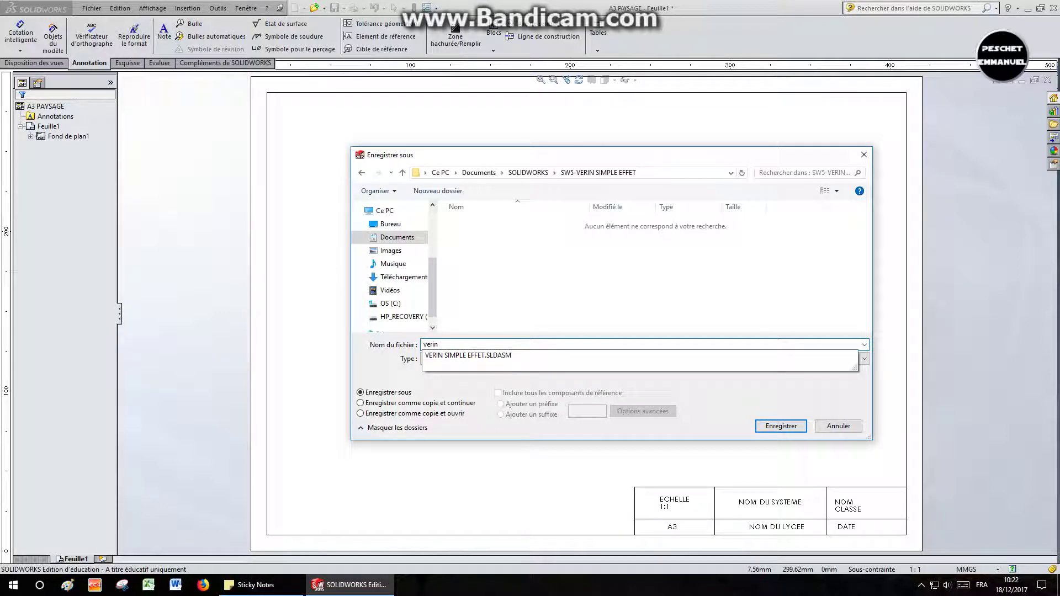
text(in)
click(469, 346)
text(VERIN SIMPLE EFFET)
key(Return)
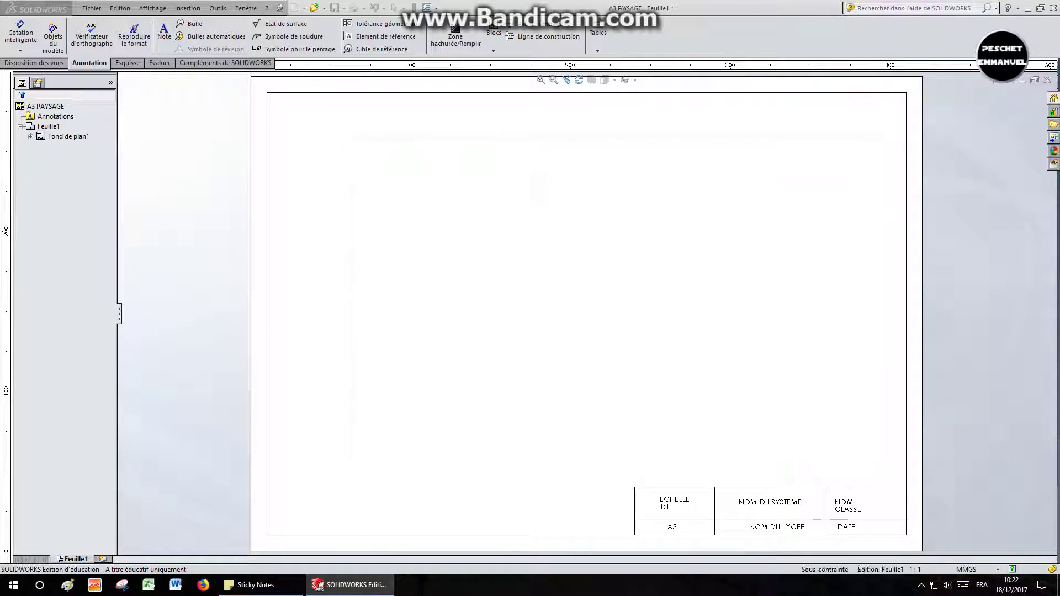
Step: Insert a model view of the VERIN SIMPLE EFFET assembly in the upper-left area of the sheet
click(58, 63)
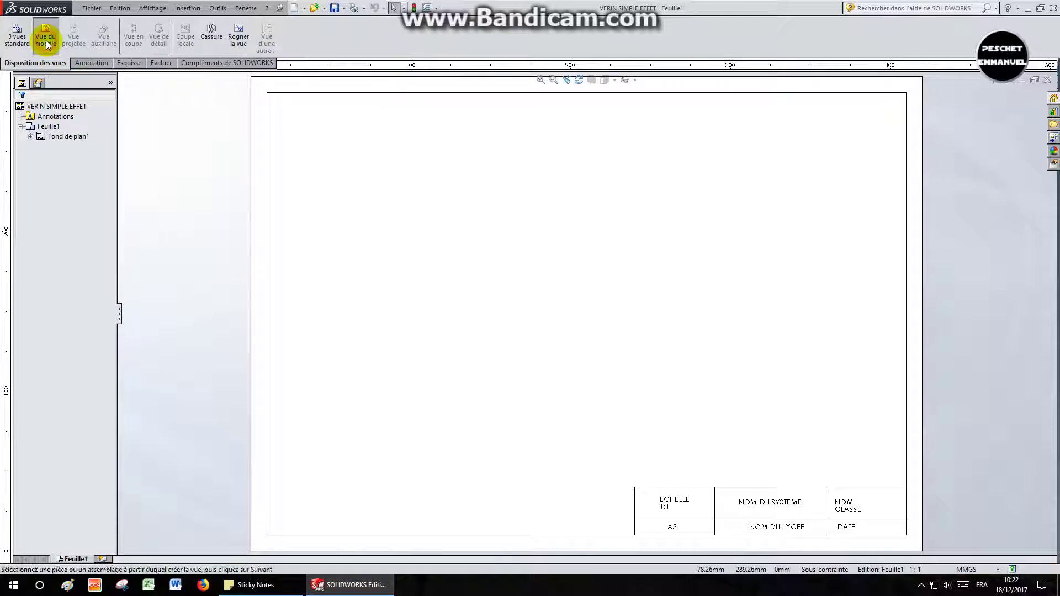
click(45, 40)
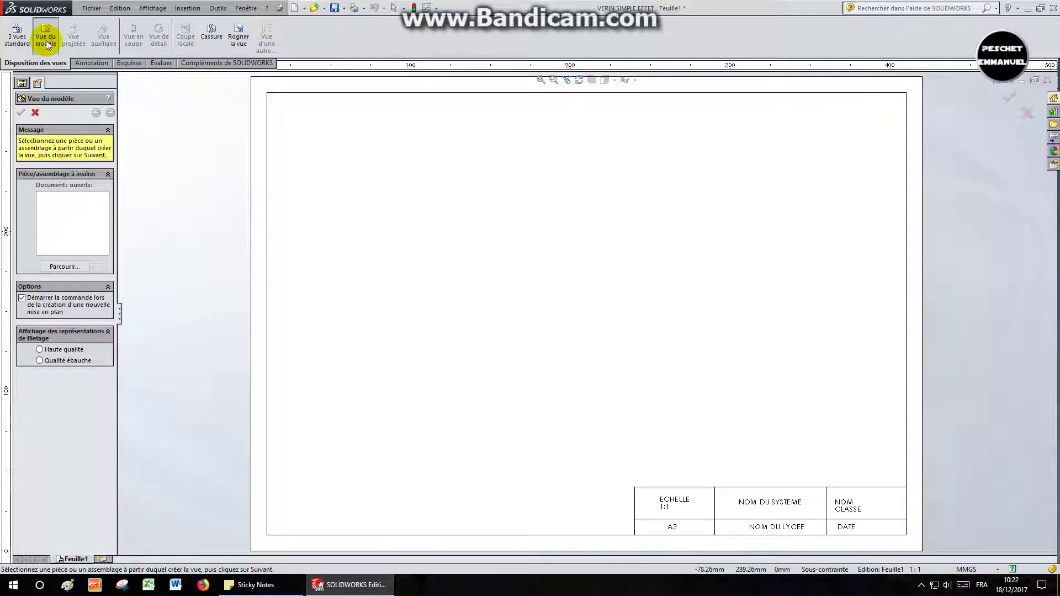
click(62, 266)
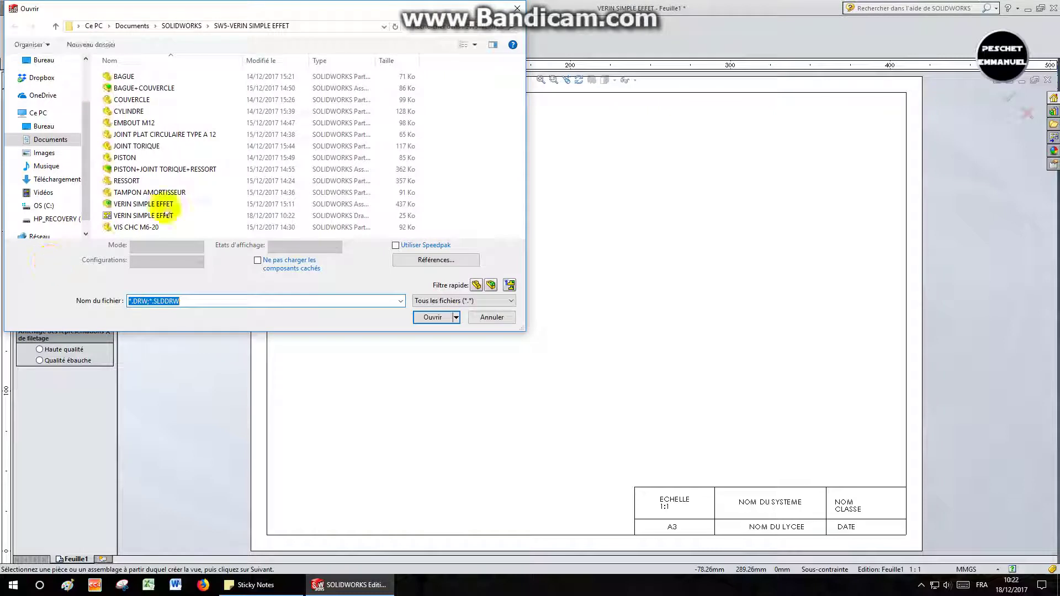
double_click(137, 203)
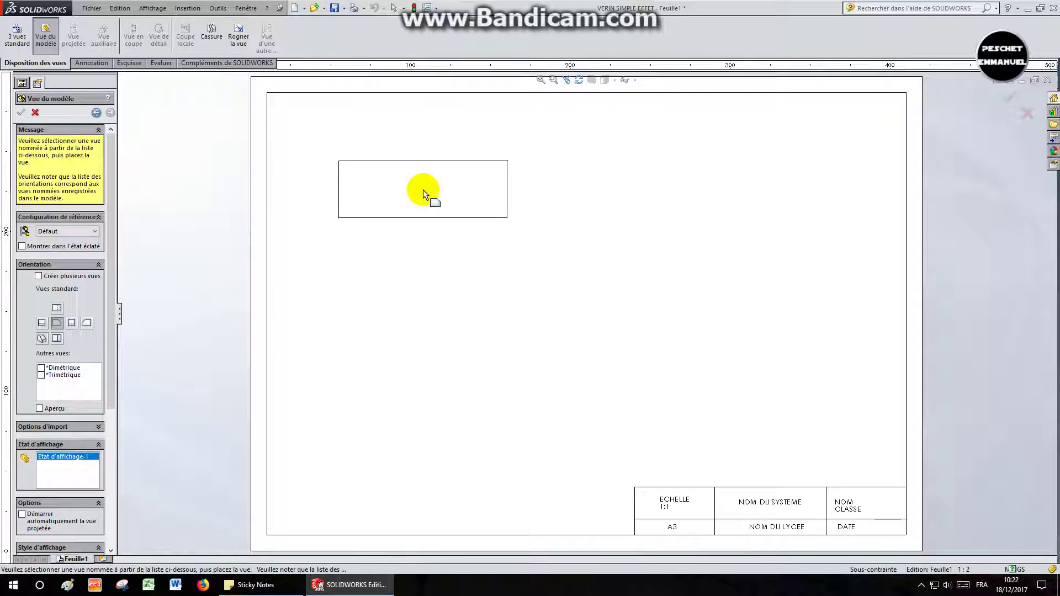
click(422, 190)
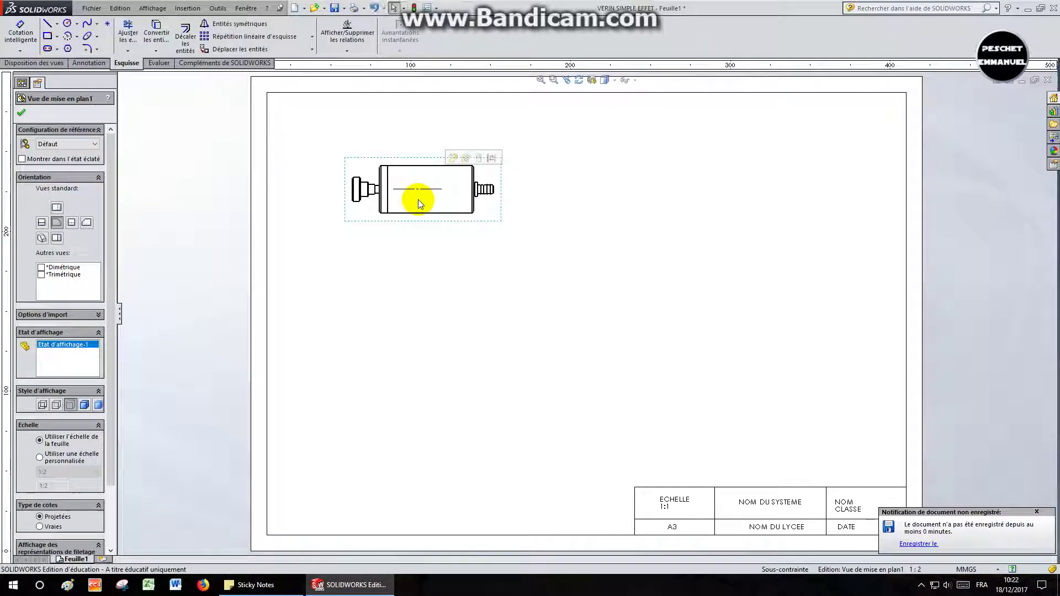
Step: Switch the inserted view to the left (Gauche) orientation at a custom 1:1 scale and reposition it near the sheet's upper-left corner
click(72, 222)
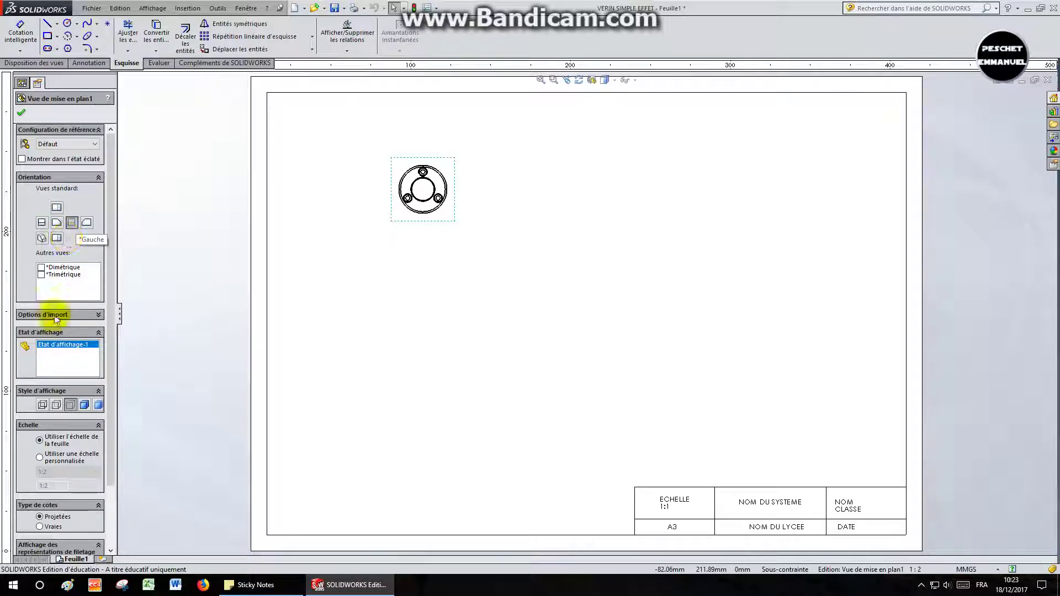
click(48, 467)
click(50, 471)
click(48, 484)
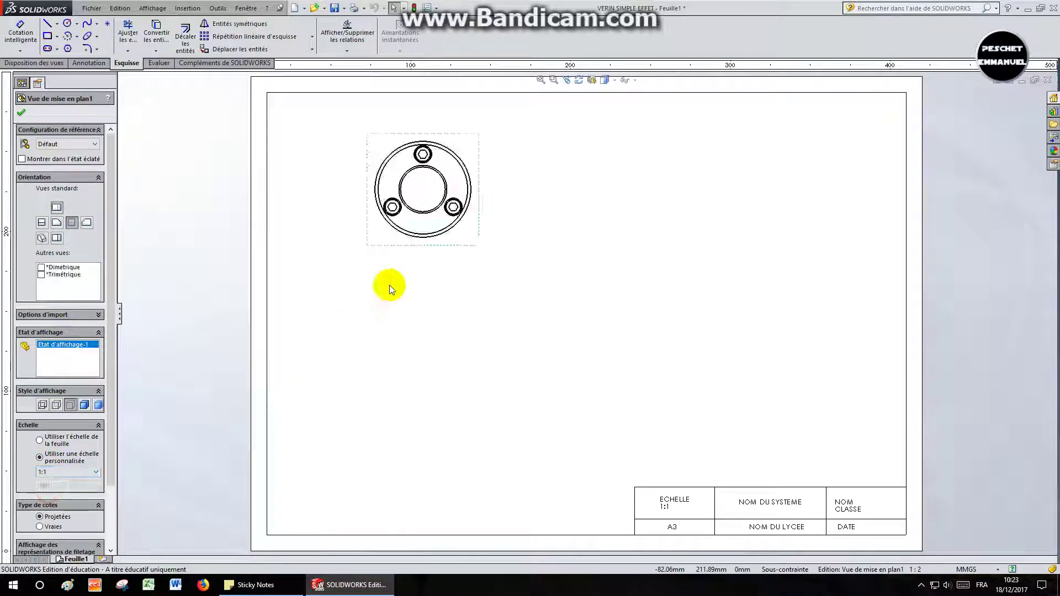
drag(441, 248, 414, 264)
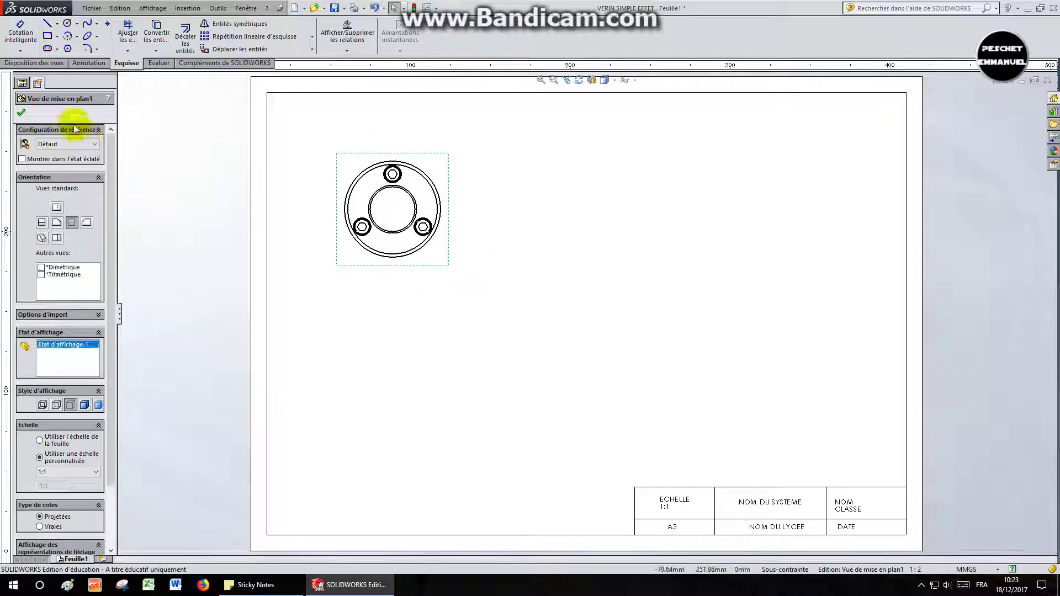
click(21, 112)
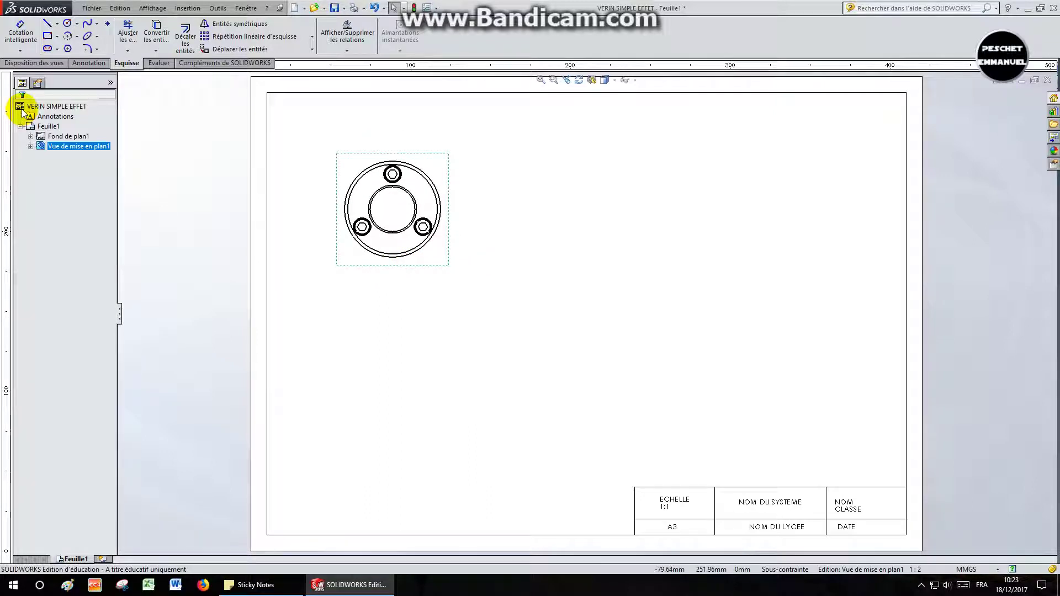
Step: Create section view A-A with a vertical cutting line through the circular view's centre, reverse its direction and place it to the right
click(52, 64)
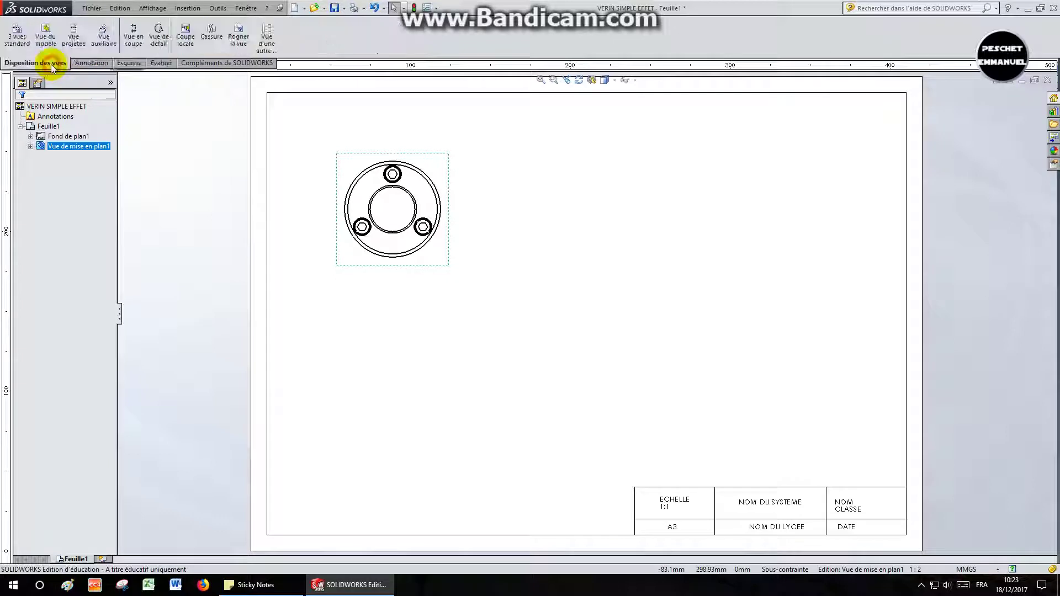
click(138, 42)
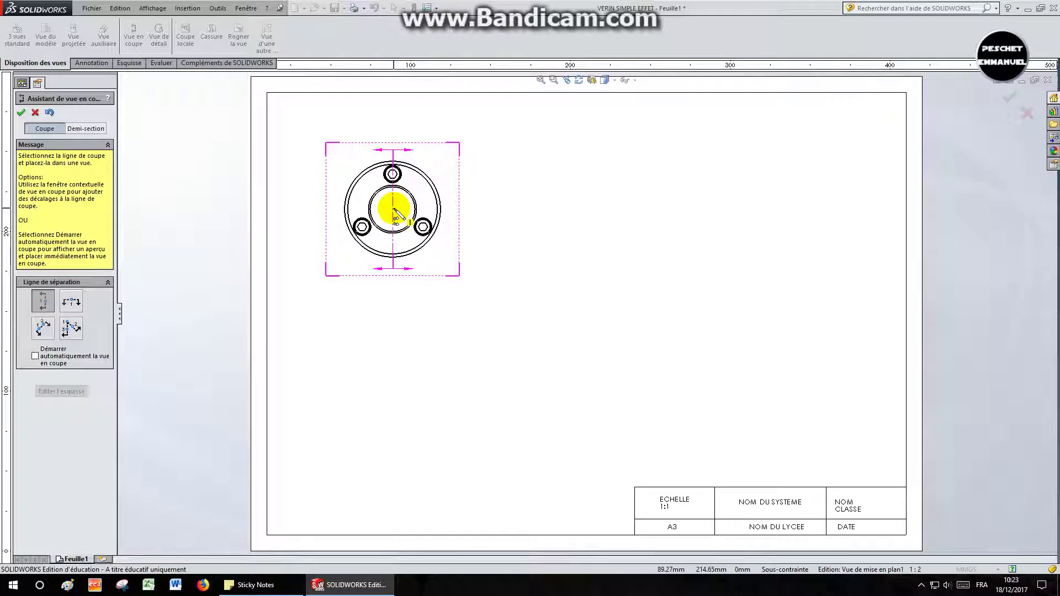
click(393, 209)
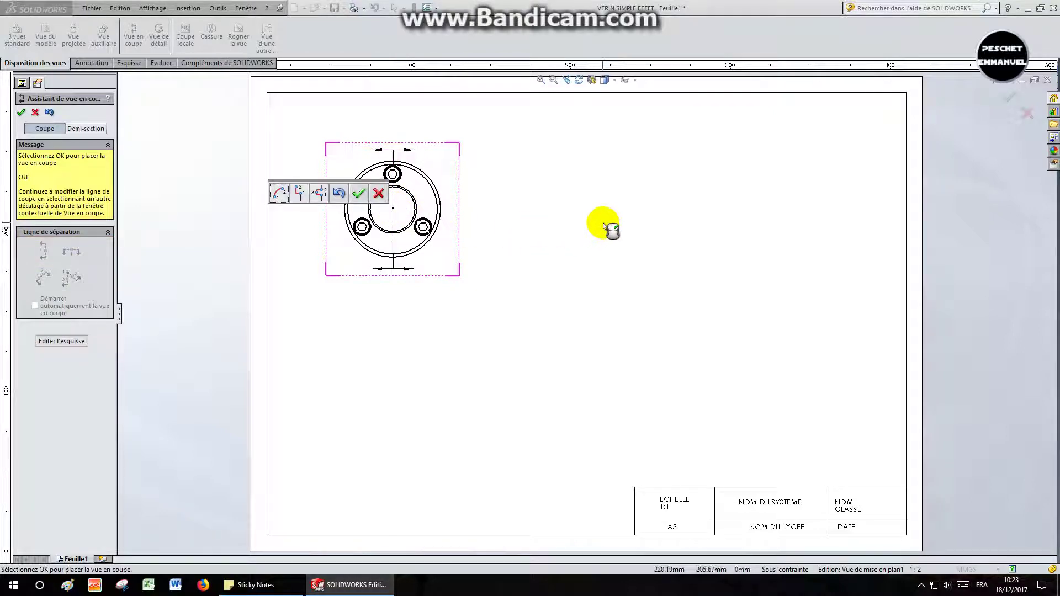
click(359, 193)
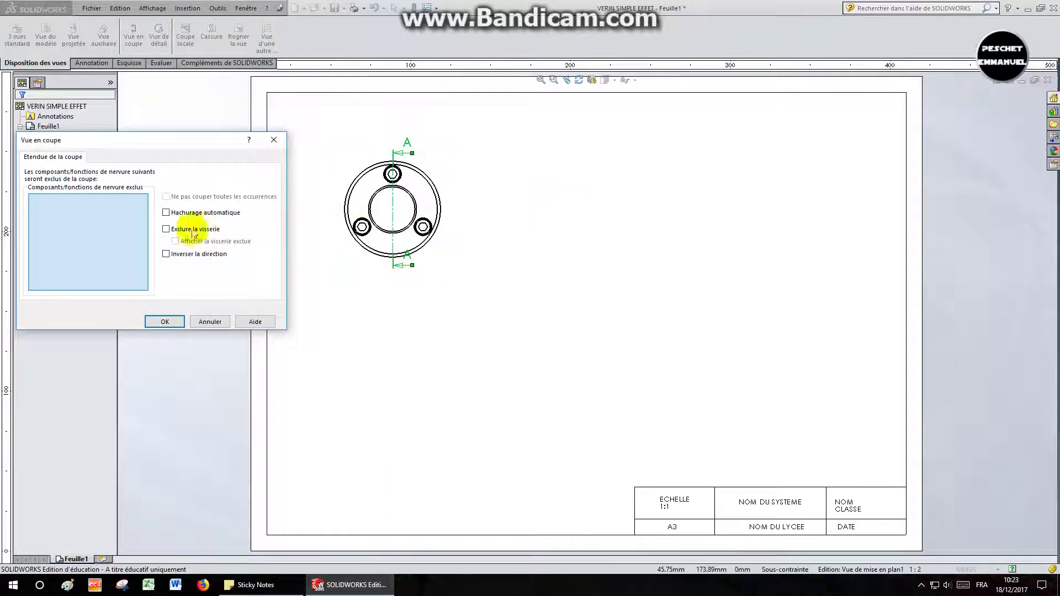
click(178, 256)
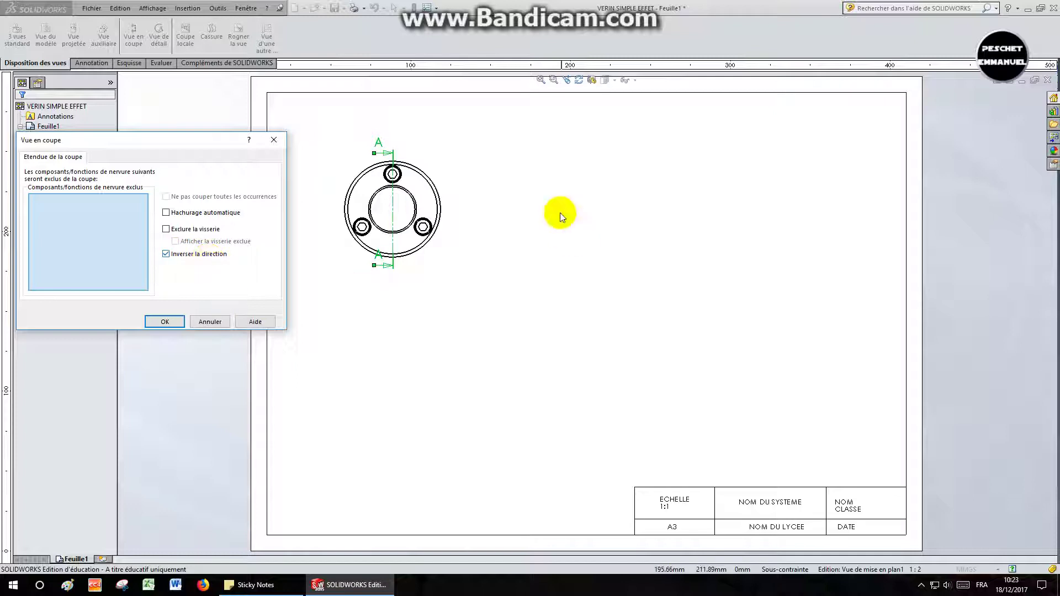
click(172, 321)
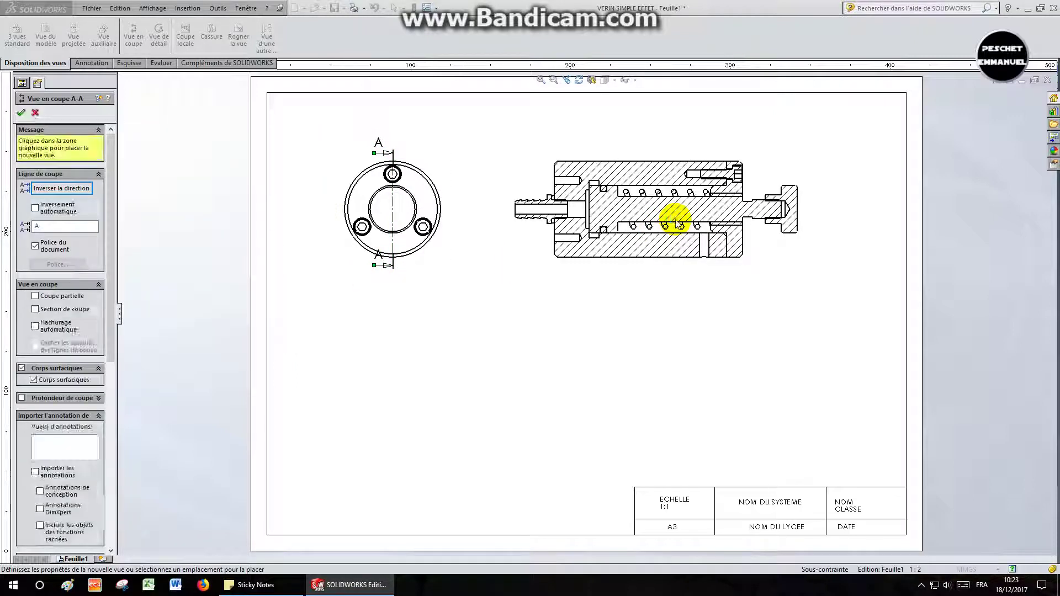
click(676, 220)
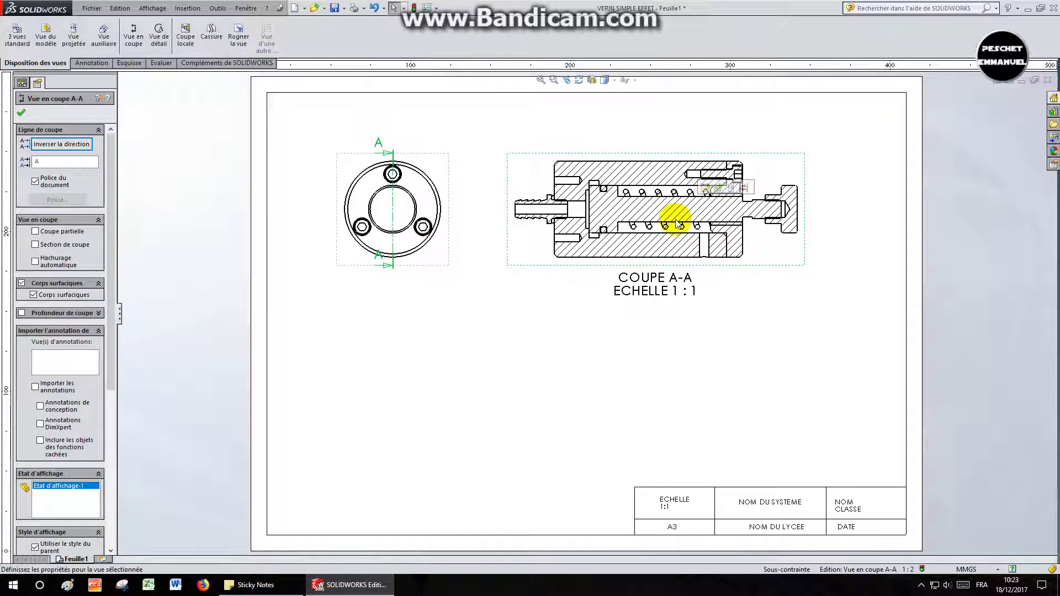
Step: Align both section letters A with the ends of the cutting line and move the COUPE A-A label above the section view
scroll(436, 197, up, 2)
scroll(499, 254, down, 4)
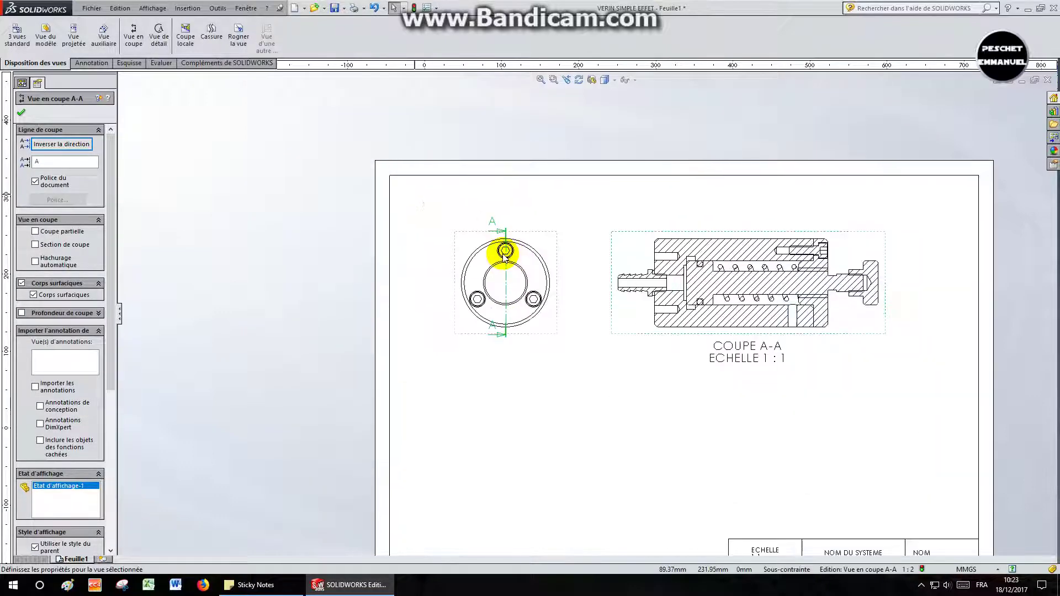
scroll(504, 253, down, 3)
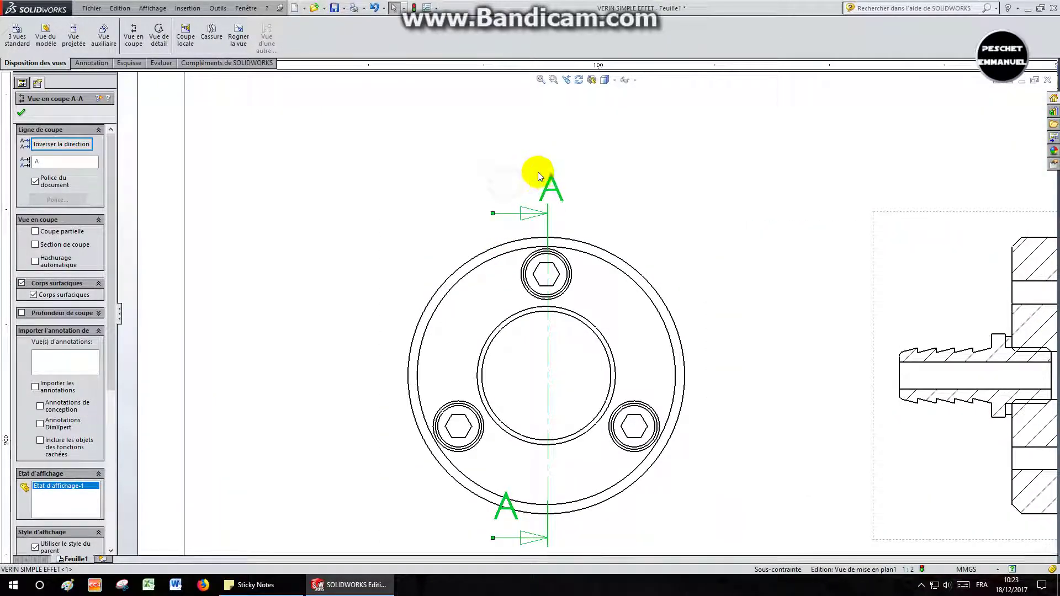
scroll(563, 362, up, 3)
scroll(558, 478, down, 5)
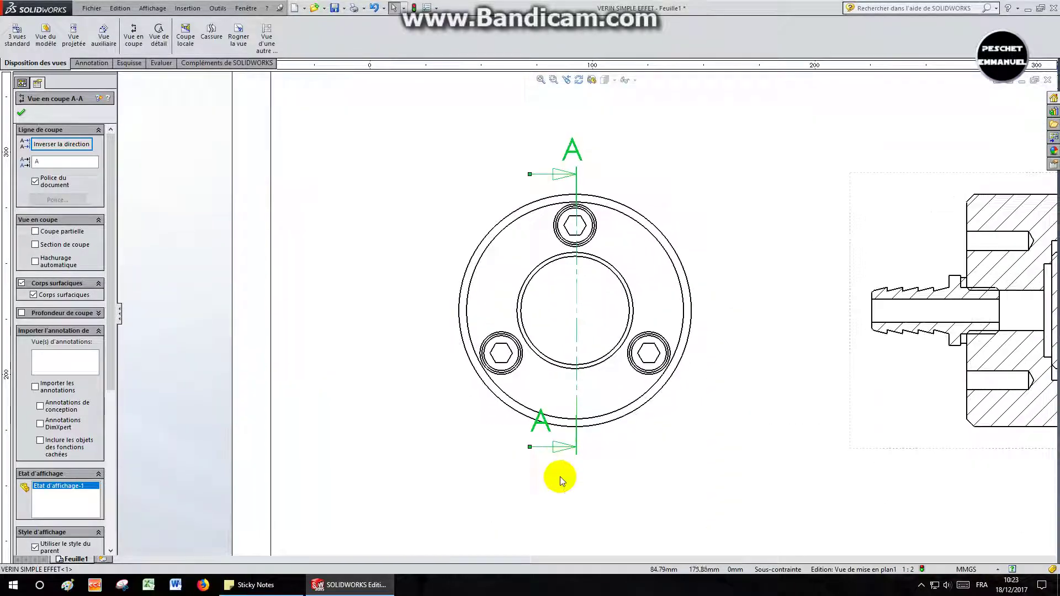
scroll(526, 383, down, 1)
drag(529, 343, 578, 400)
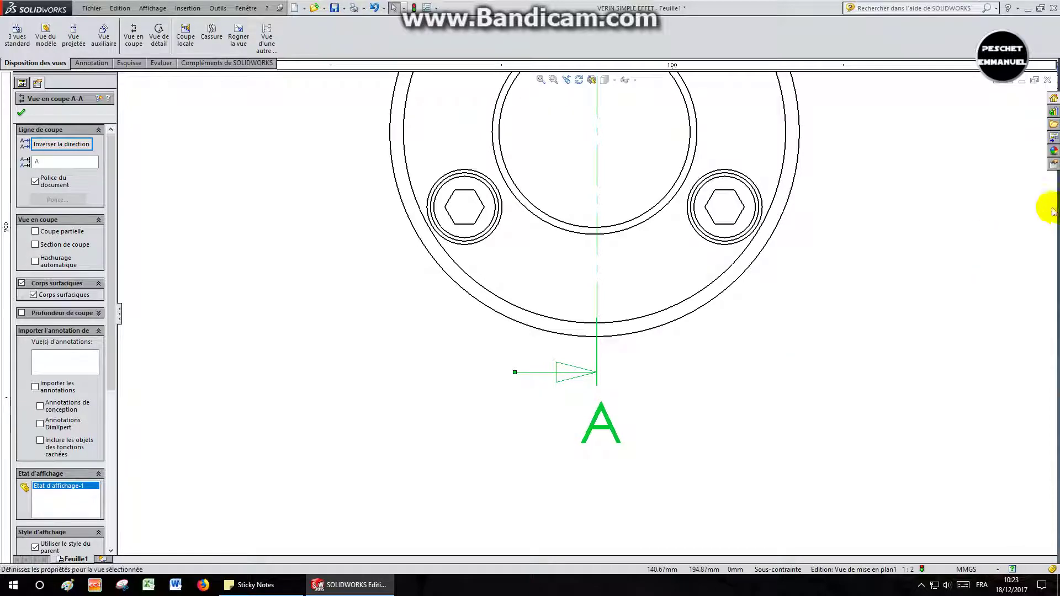
scroll(982, 217, up, 5)
scroll(719, 342, down, 2)
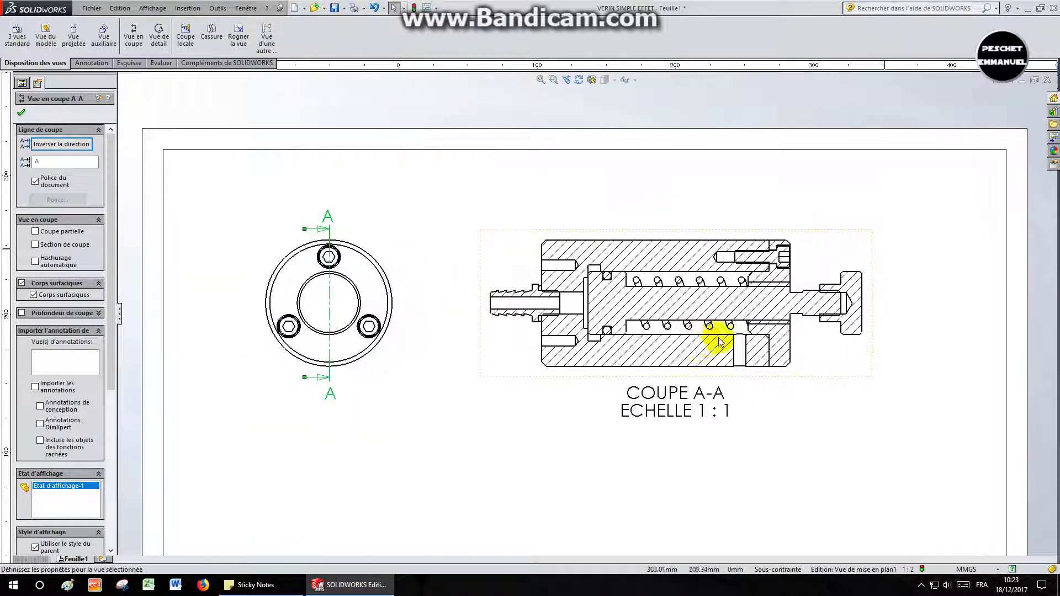
drag(669, 402, 670, 212)
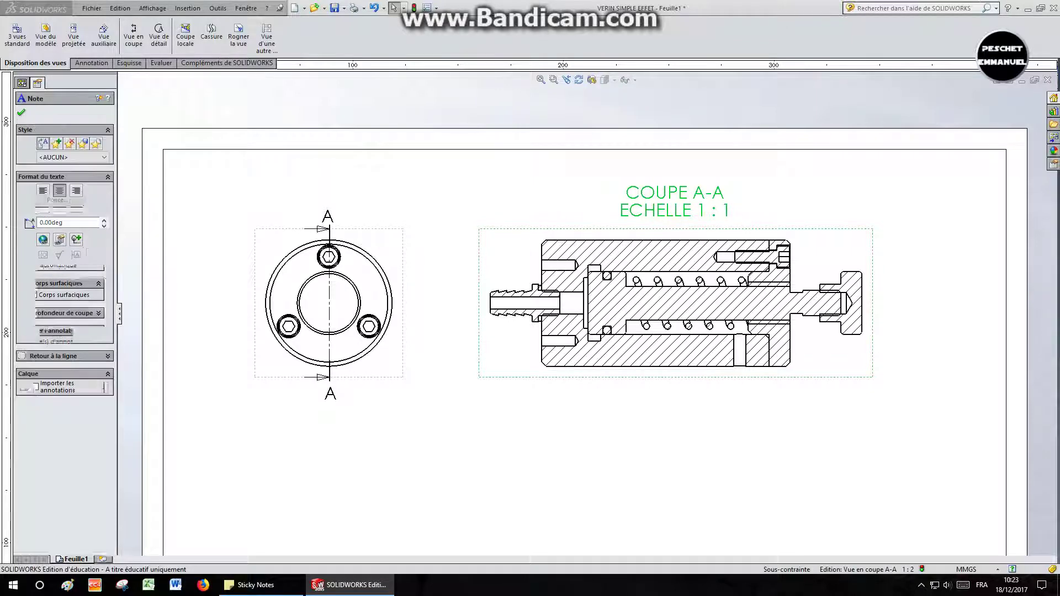
Step: Exclude the cap screw, the piston and the barbed end fitting from the cut in section view A-A
click(843, 246)
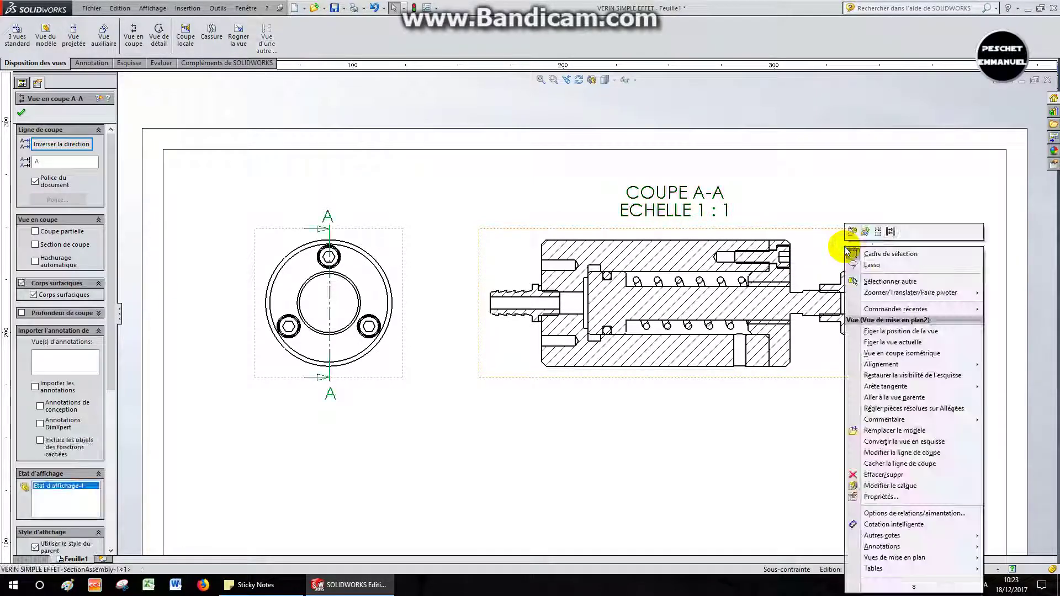
right_click(844, 249)
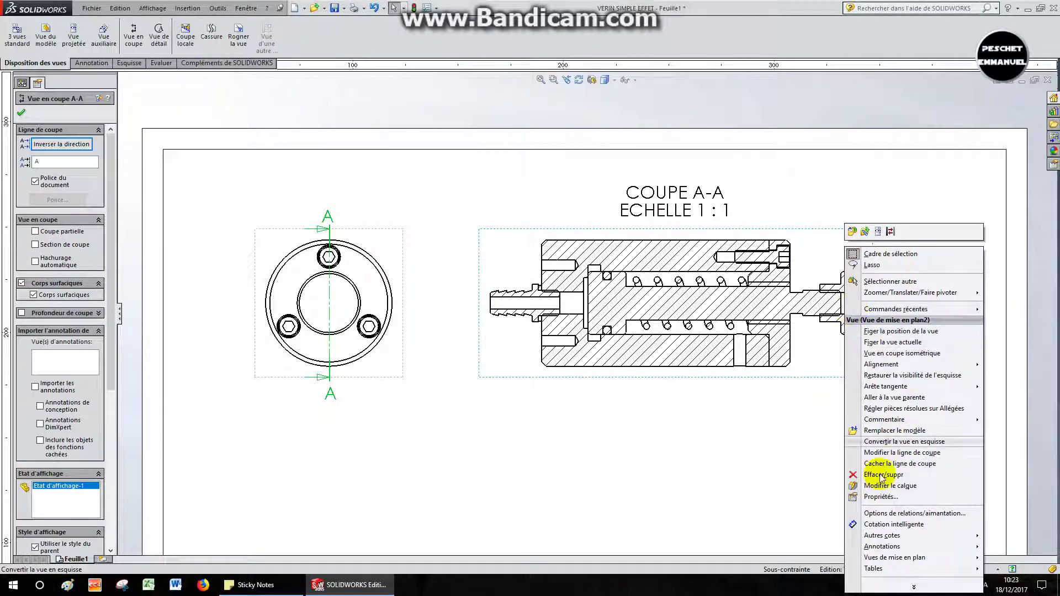
click(877, 495)
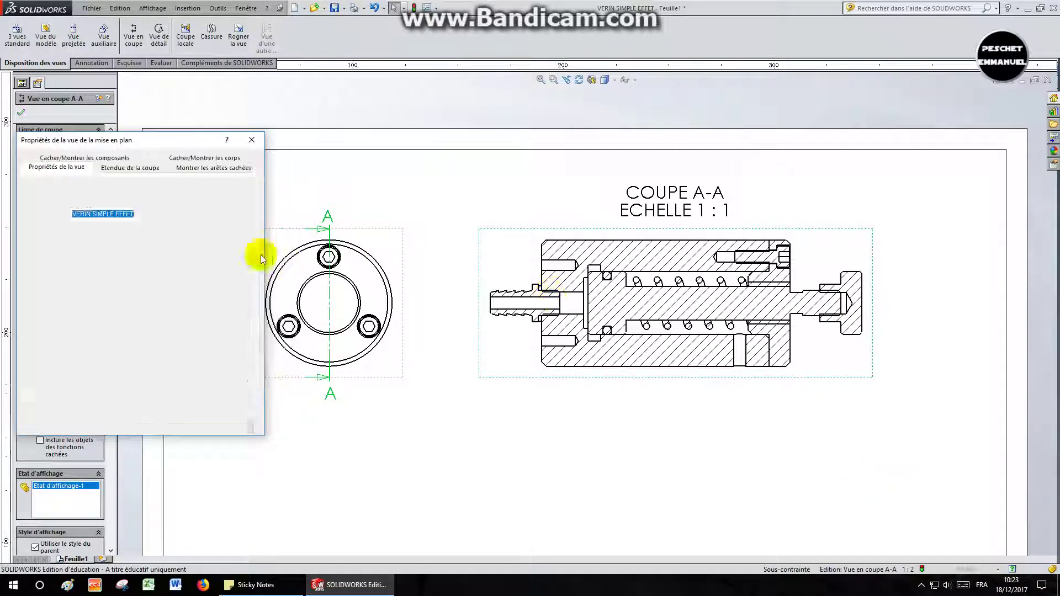
click(140, 168)
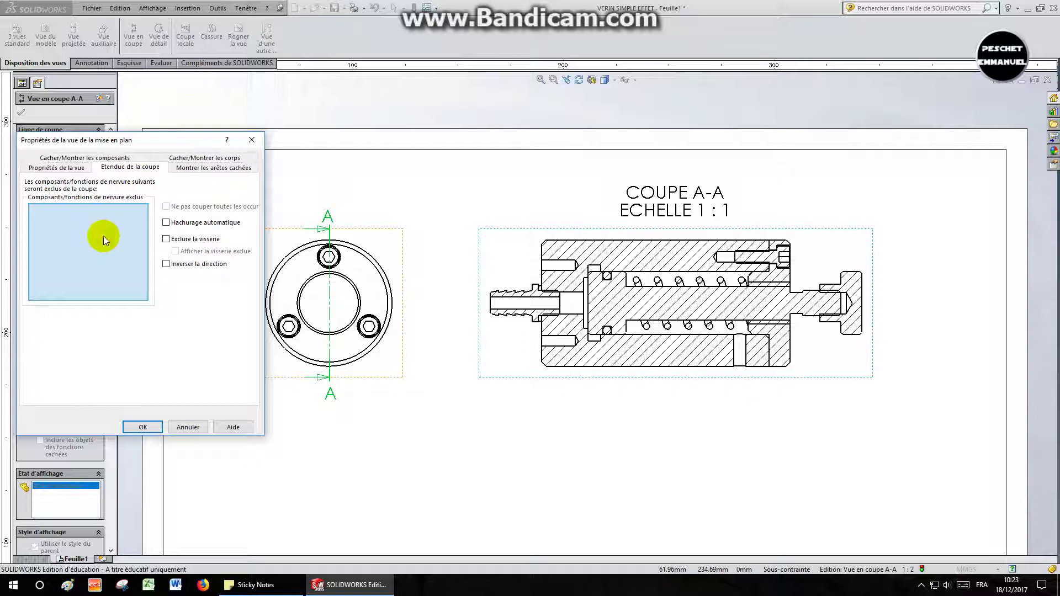
click(776, 255)
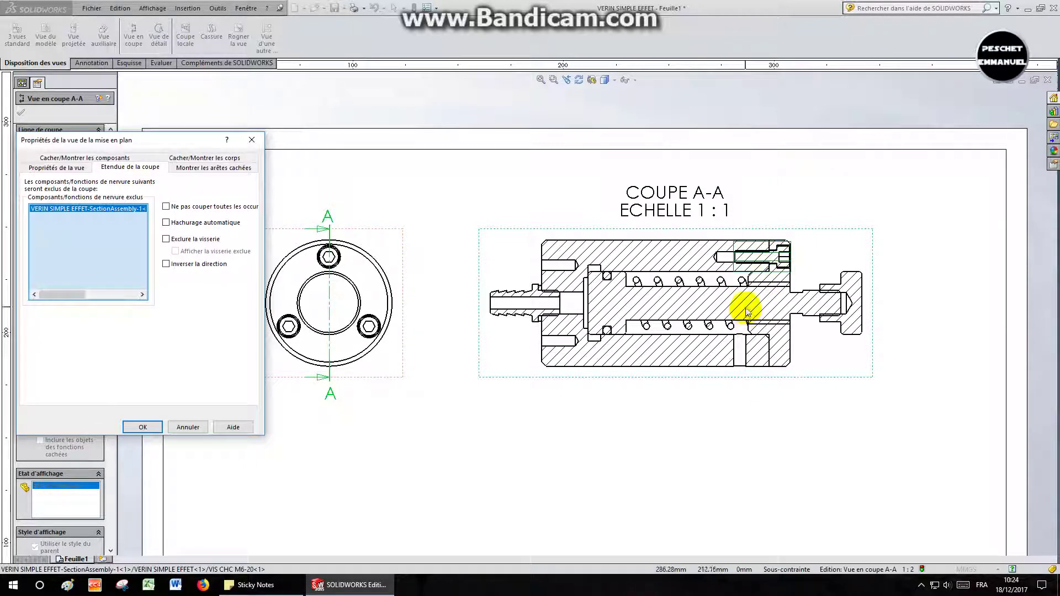
click(745, 308)
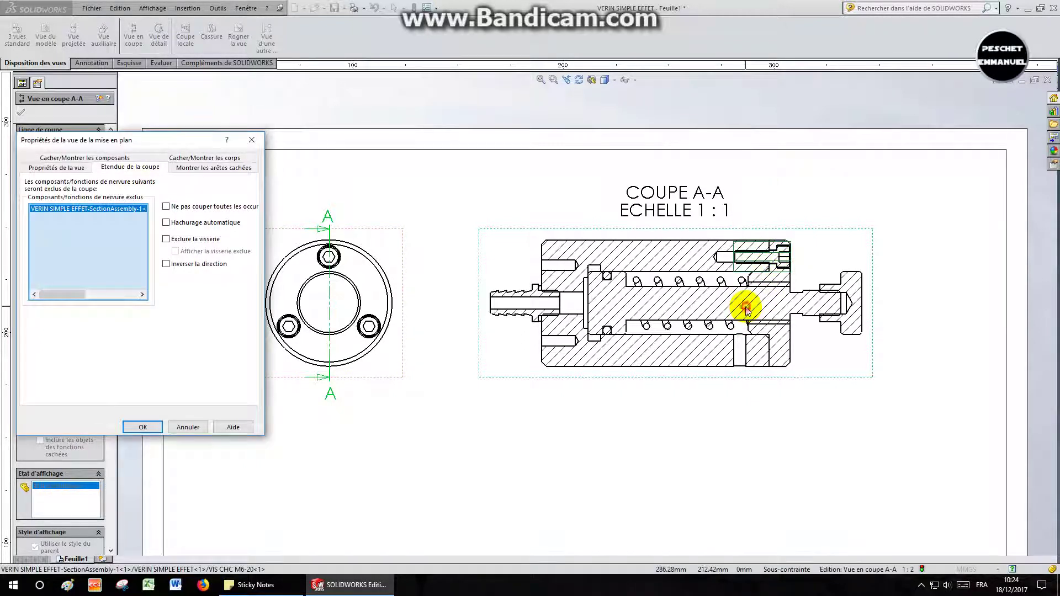
click(532, 304)
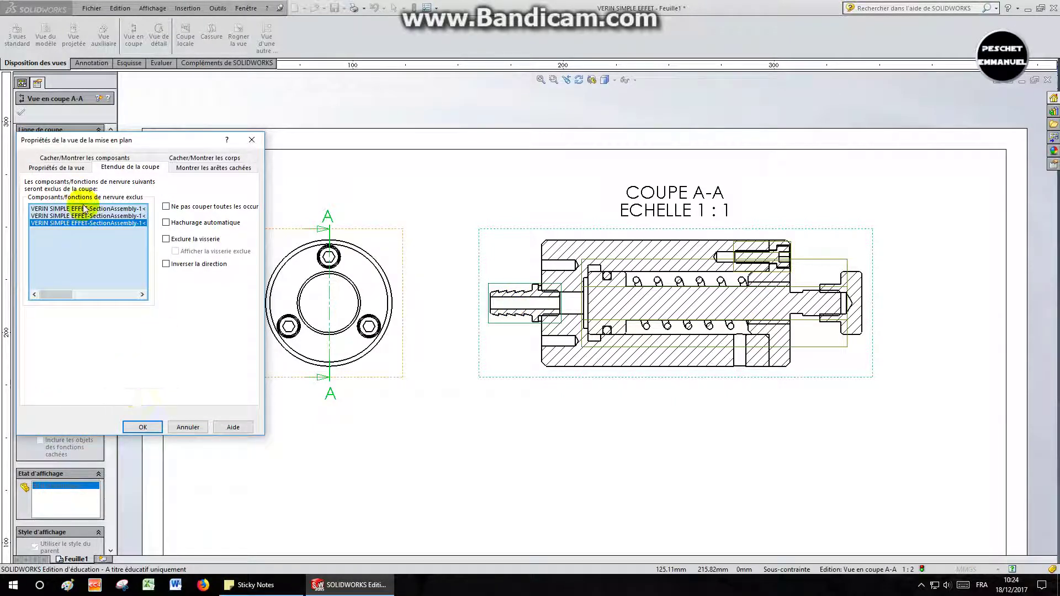
click(135, 427)
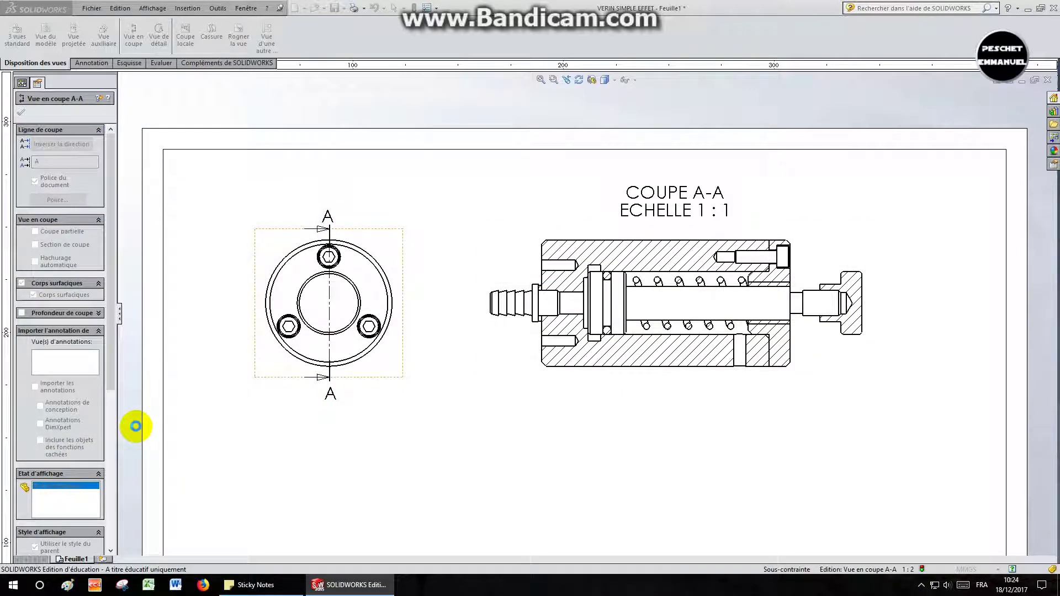
Step: Replace the material hatch of the TAMPON AMORTISSEUR end pad in section A-A with the ISO (Plastique) pattern
scroll(769, 336, down, 2)
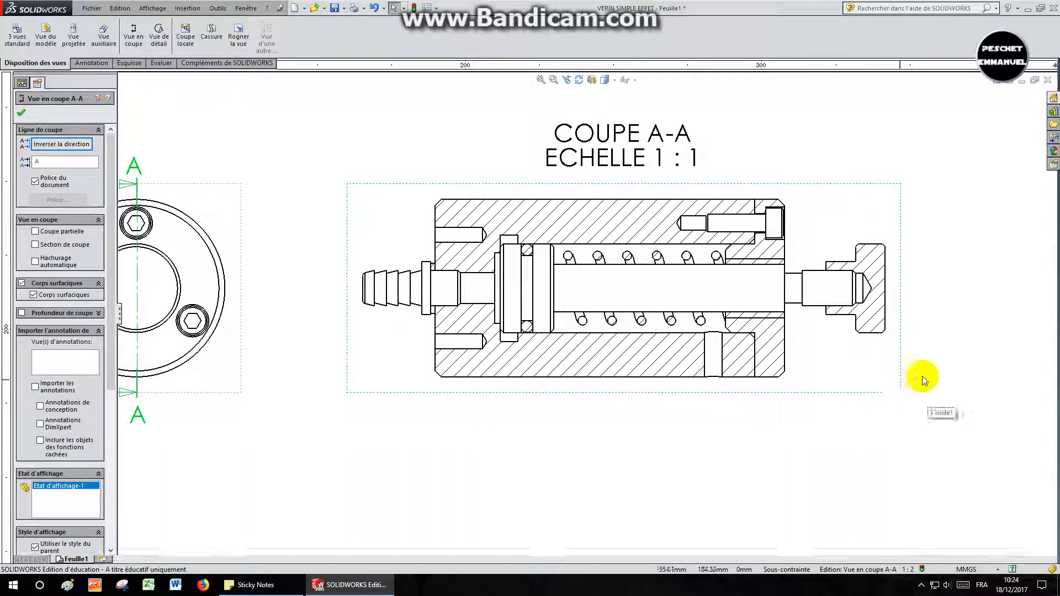
scroll(899, 349, down, 1)
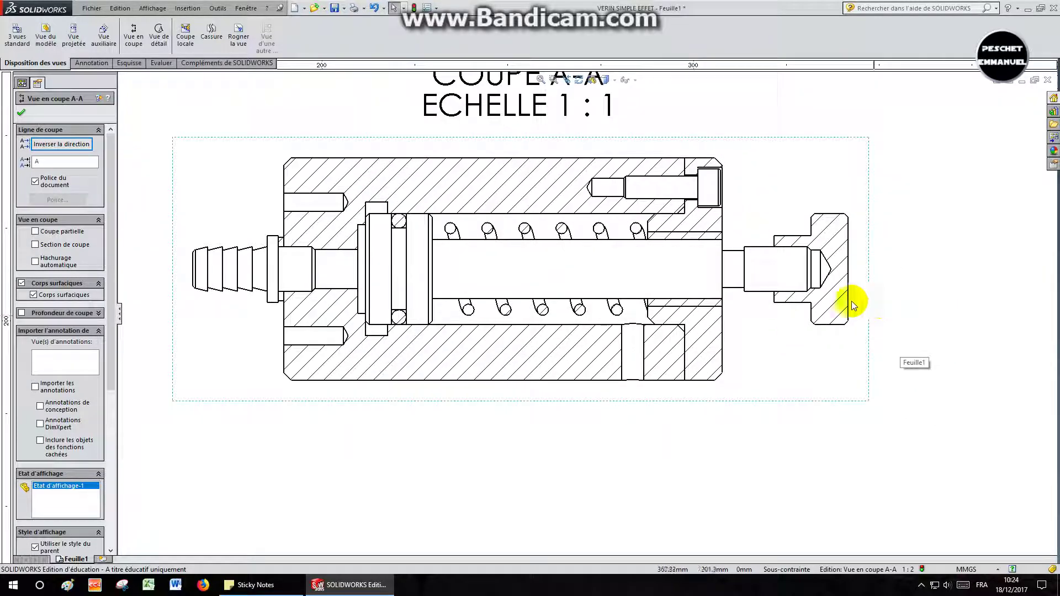
click(835, 238)
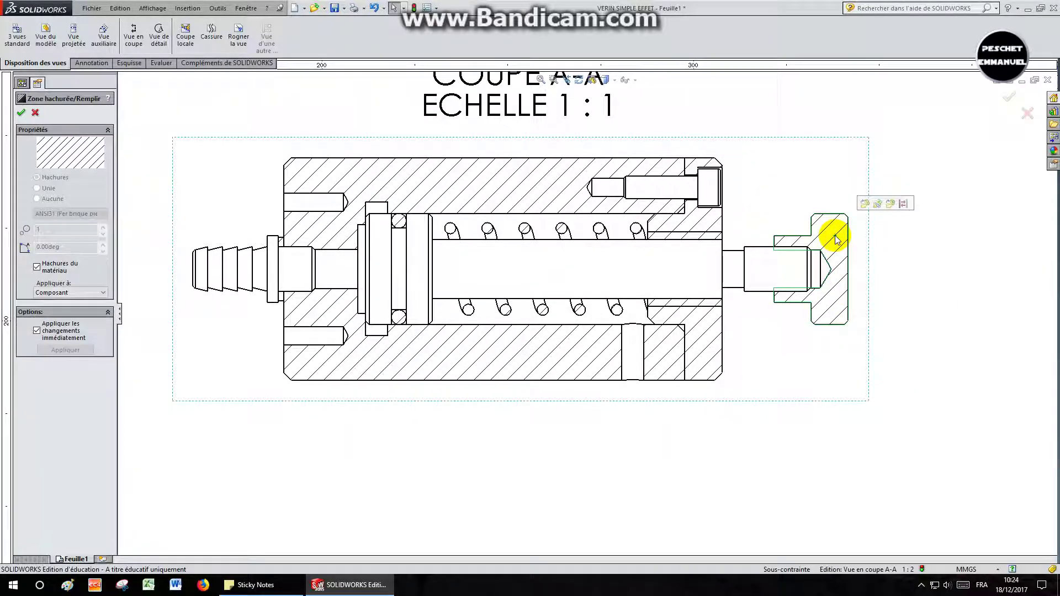
click(51, 267)
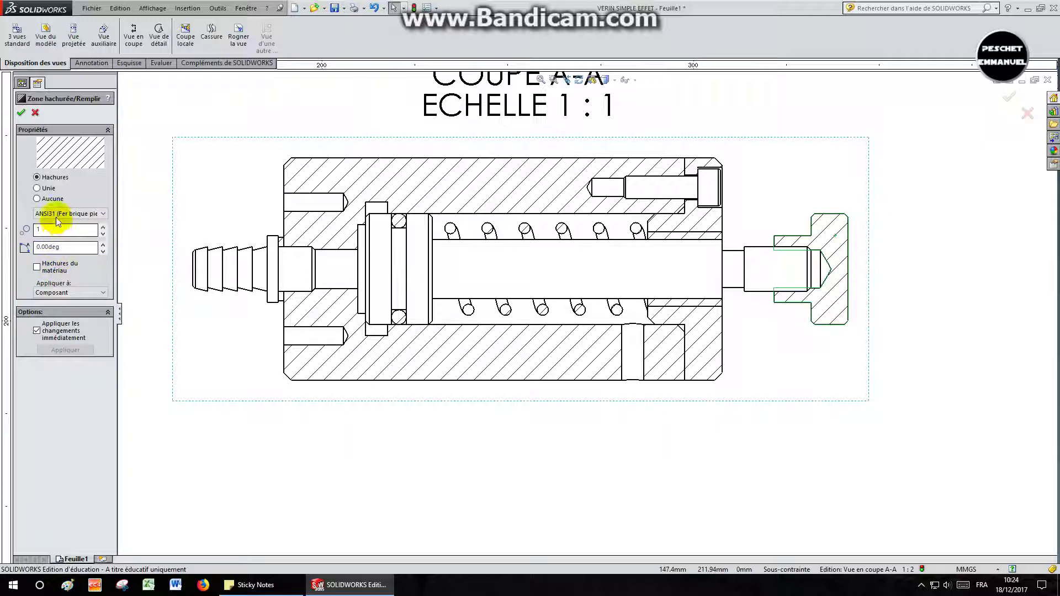
click(55, 215)
scroll(71, 355, down, 3)
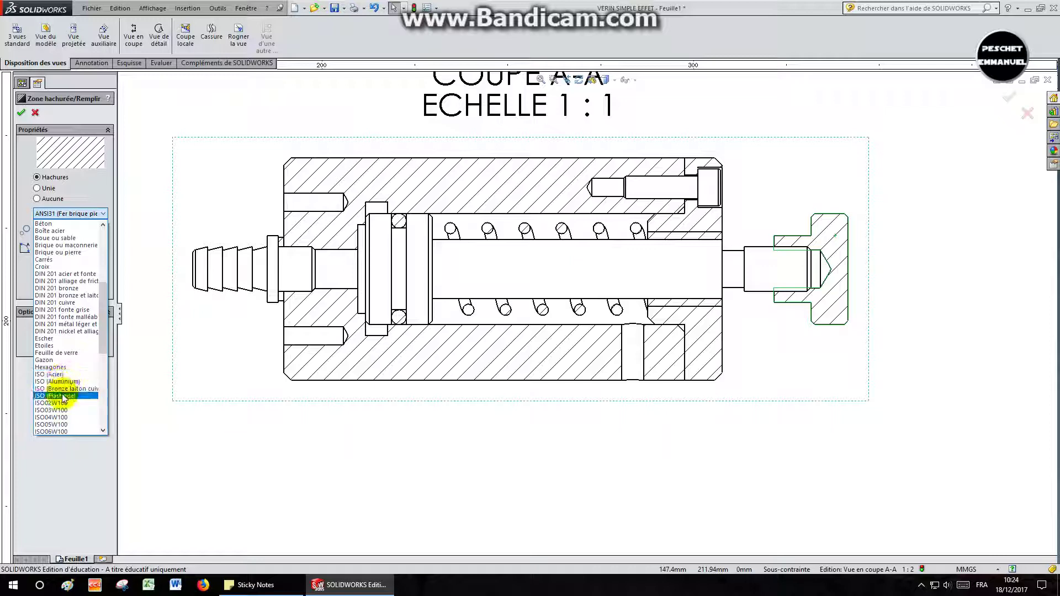
click(61, 395)
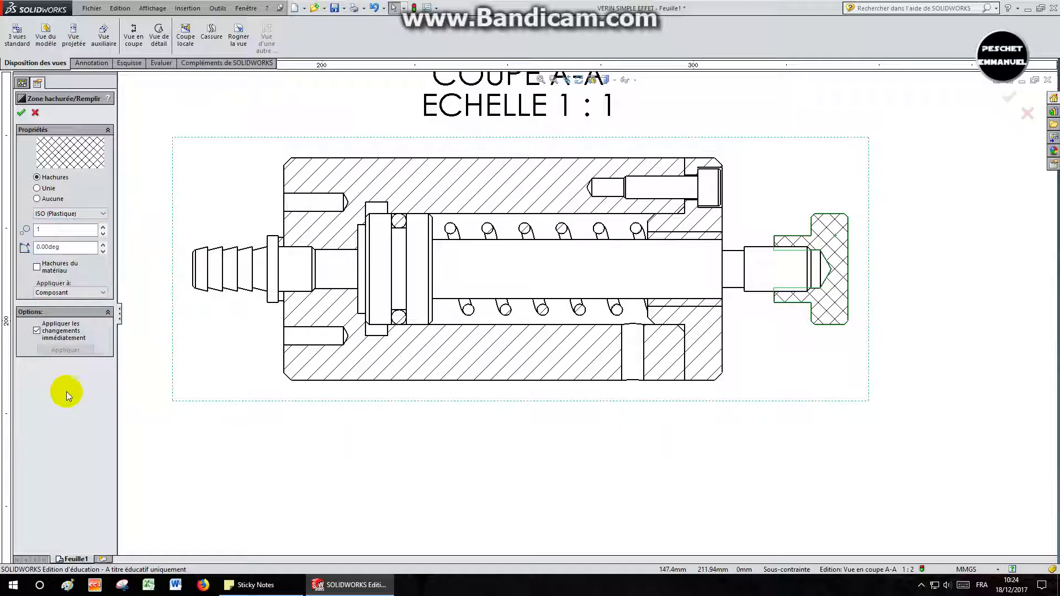
click(25, 115)
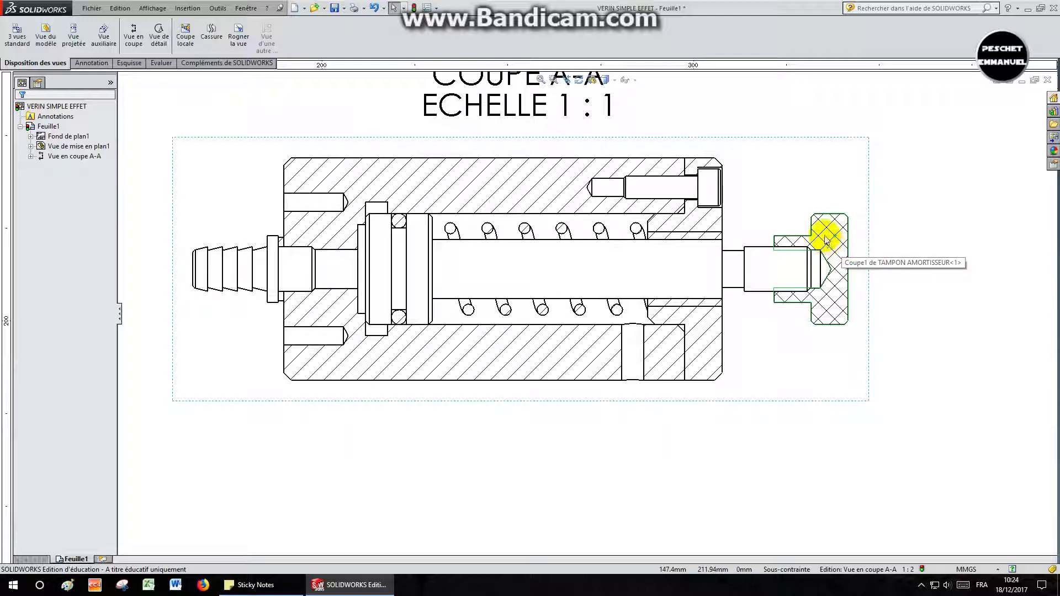
Step: Give the thin bushing around the piston rod the ISO (Bronze laiton cuivre) hatch at scale 2 and a 90° angle
scroll(706, 236, down, 3)
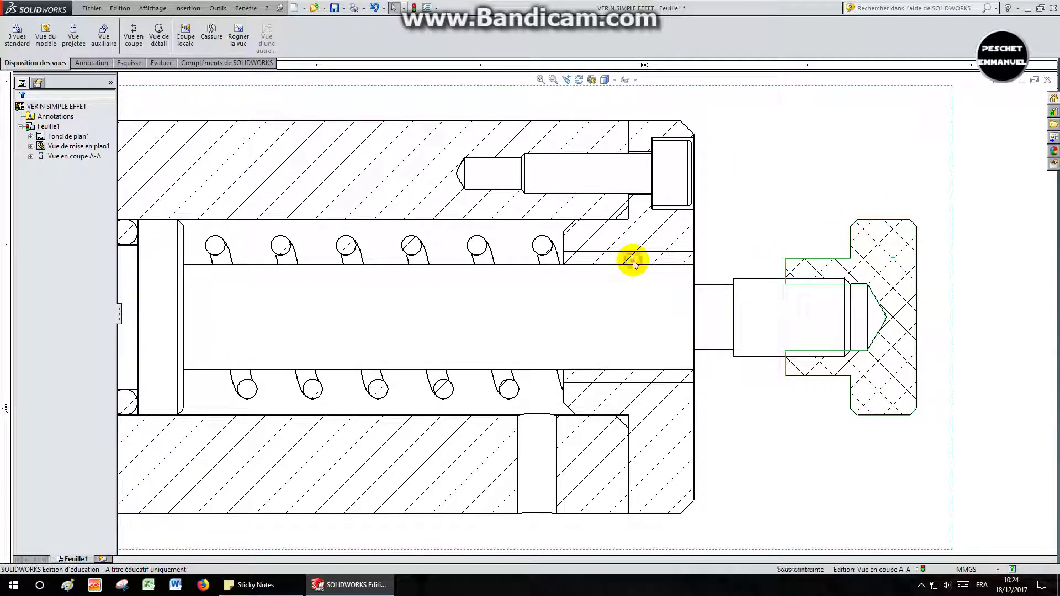
click(632, 260)
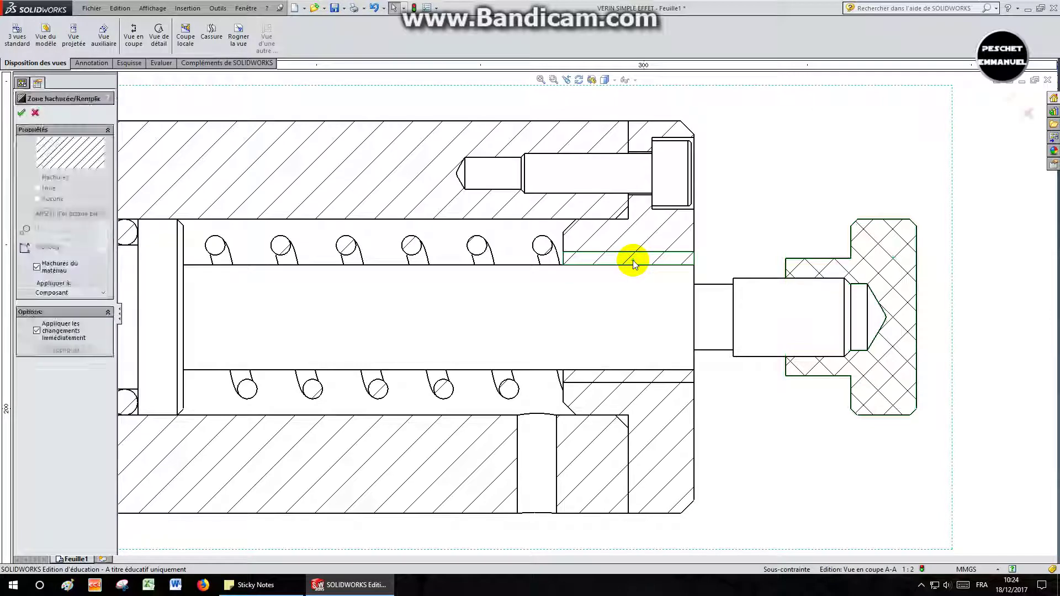
click(36, 268)
click(57, 213)
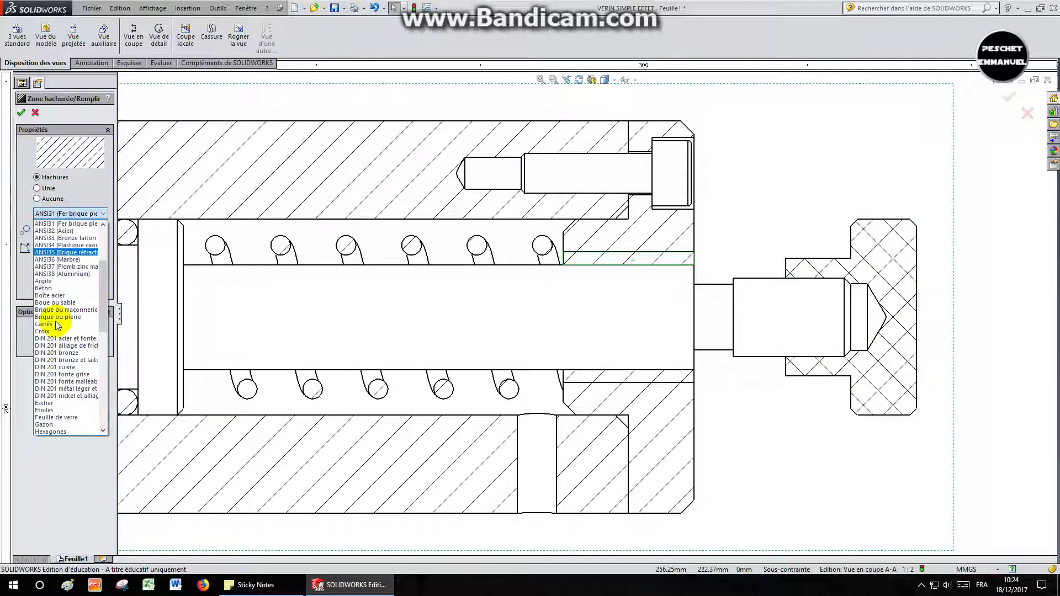
scroll(61, 336, down, 5)
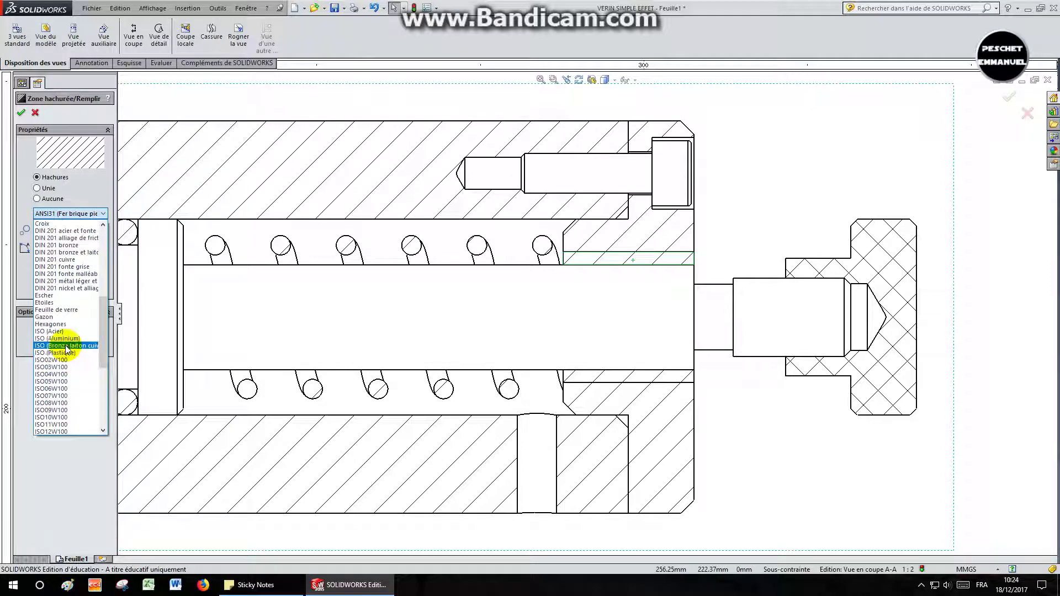
click(66, 345)
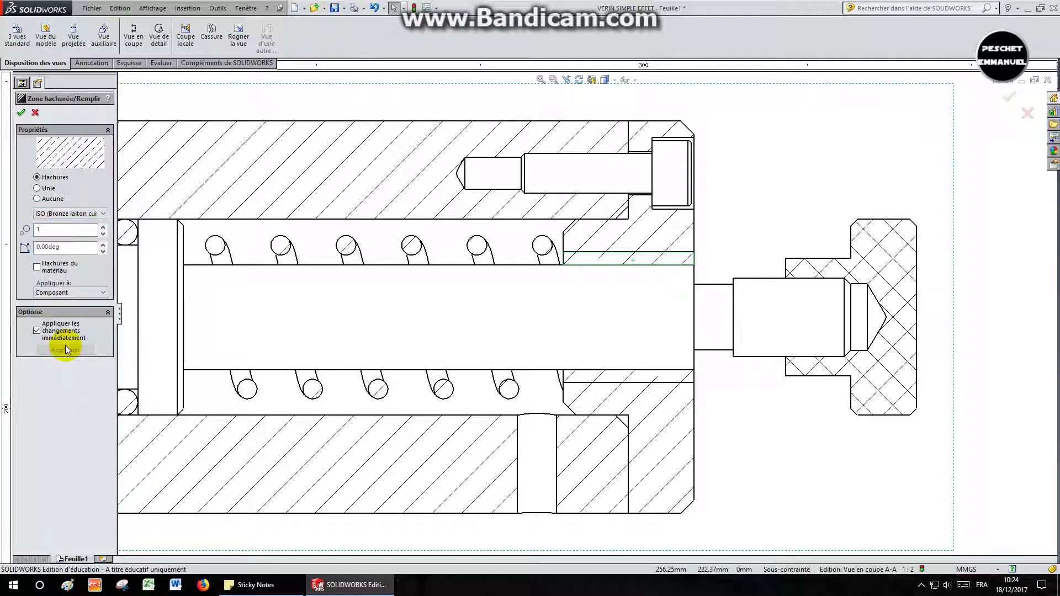
click(101, 228)
click(69, 249)
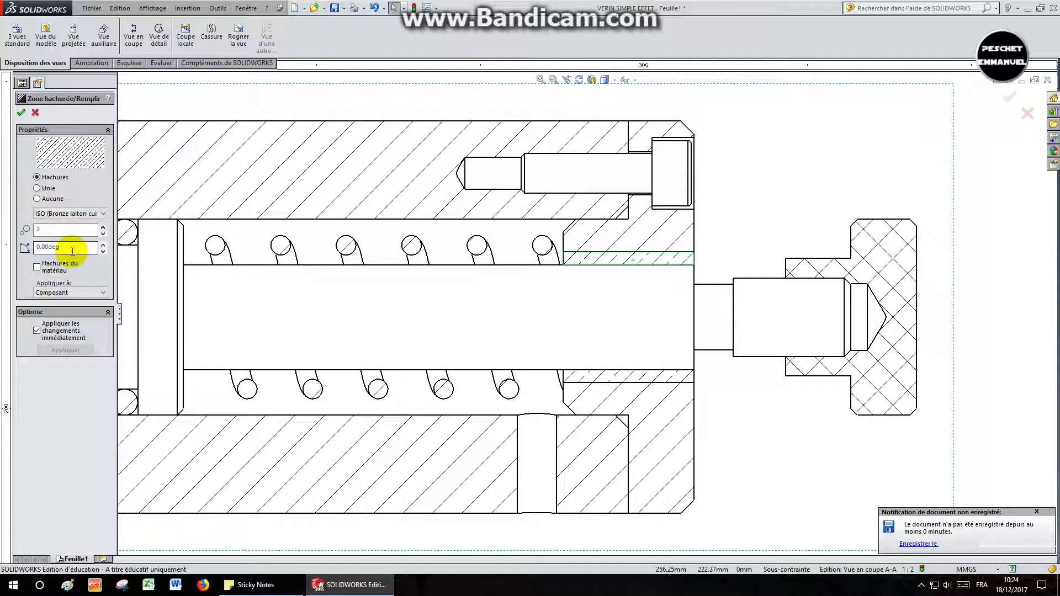
drag(72, 252, 7, 245)
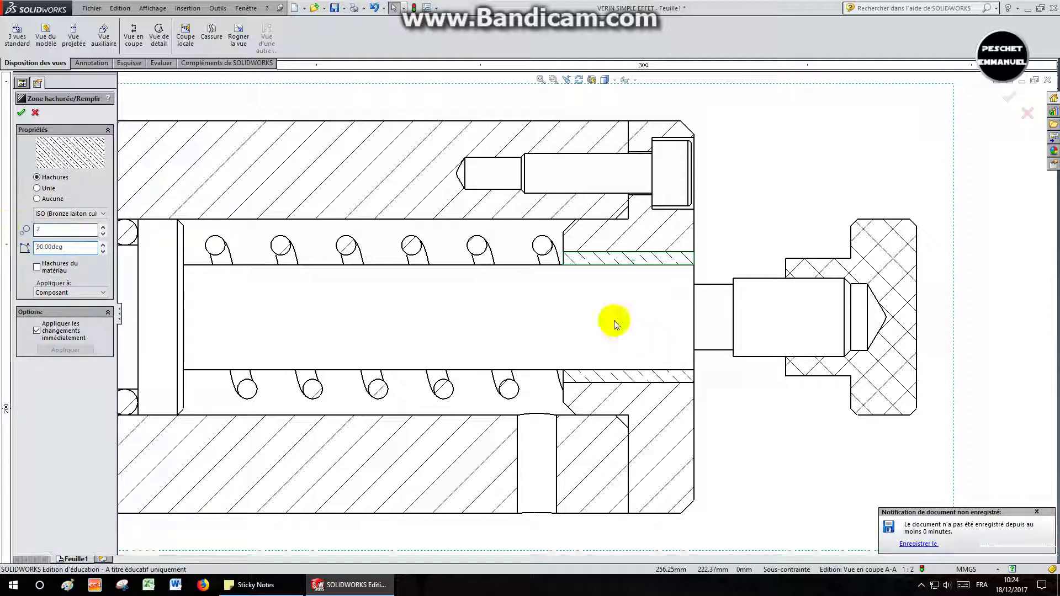
click(21, 112)
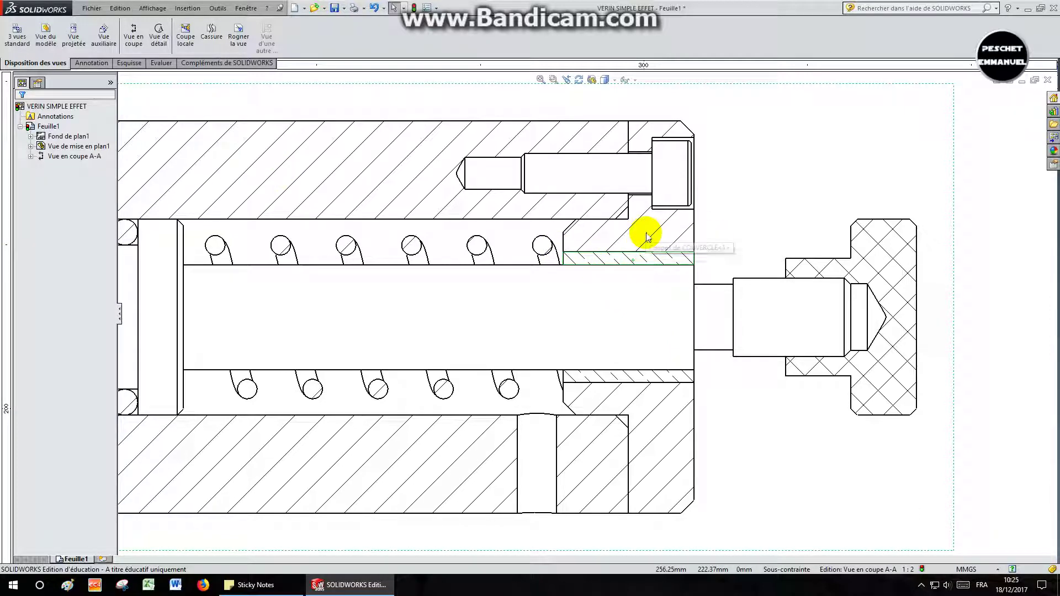
Step: Override the cylinder body's material hatch and set its hatch angle to 90°
click(352, 188)
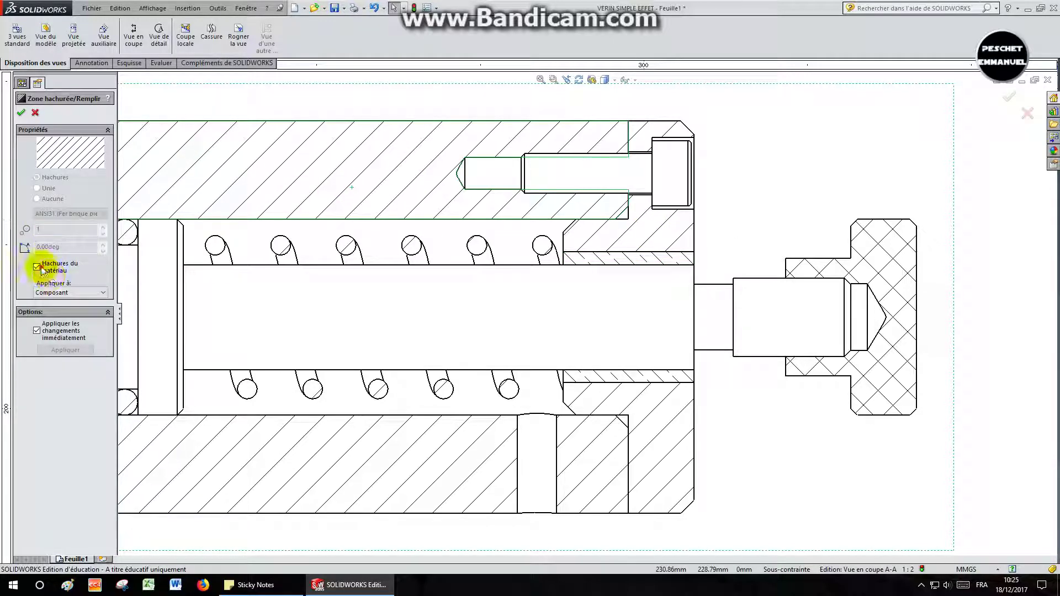
click(37, 267)
click(53, 231)
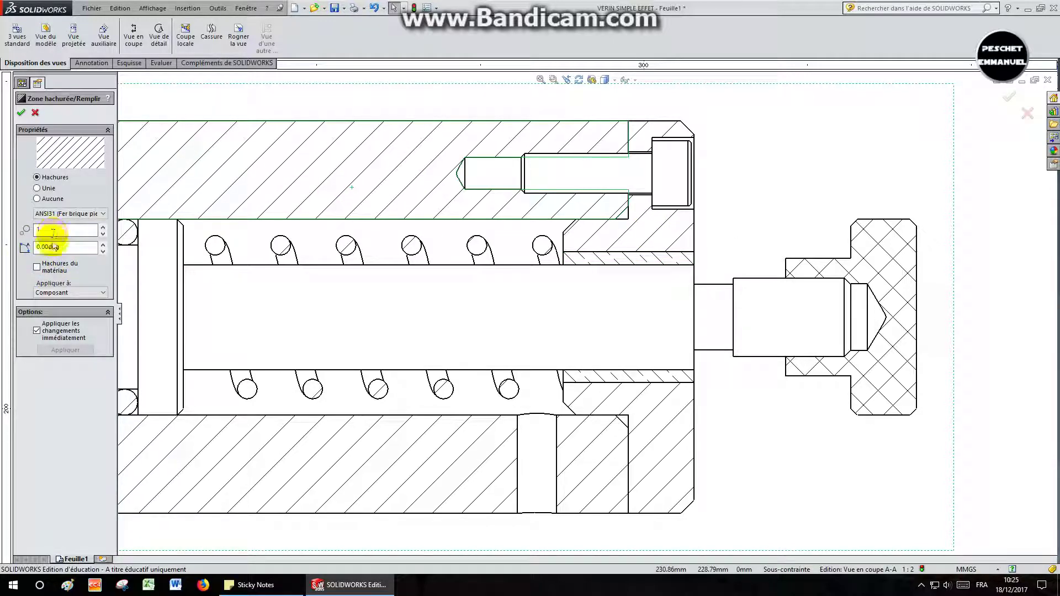
click(56, 247)
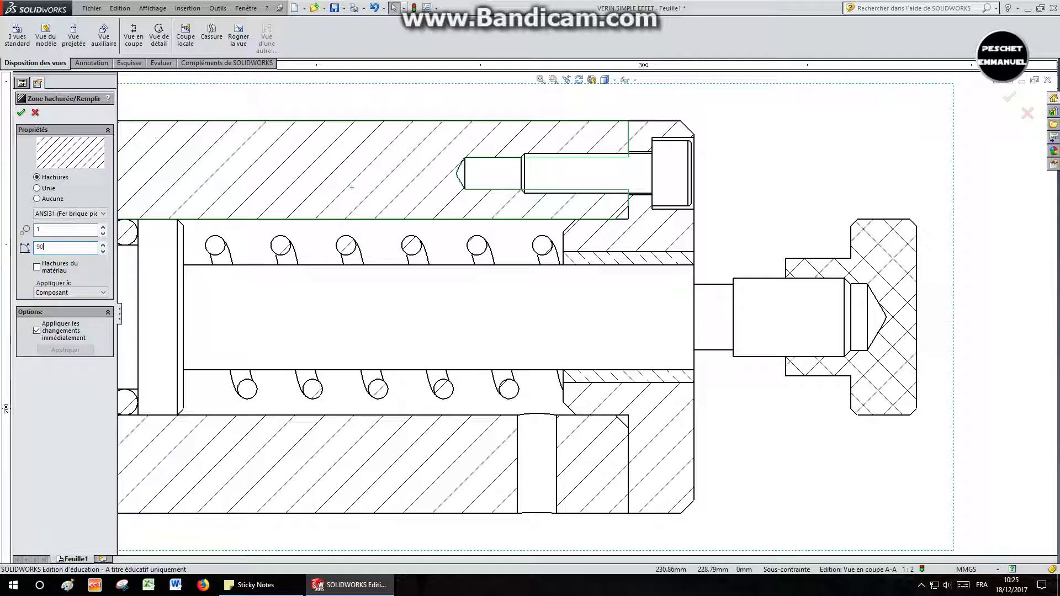
click(20, 113)
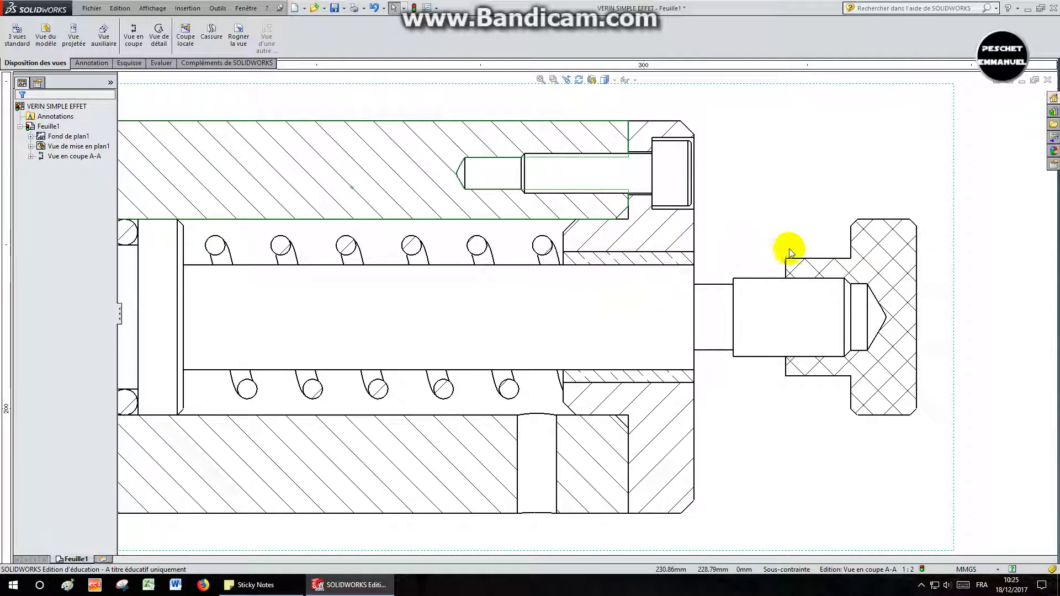
Step: Replace the material hatch of the sectioned spring coils with the ISO (Acier) pattern
scroll(439, 284, down, 1)
click(324, 255)
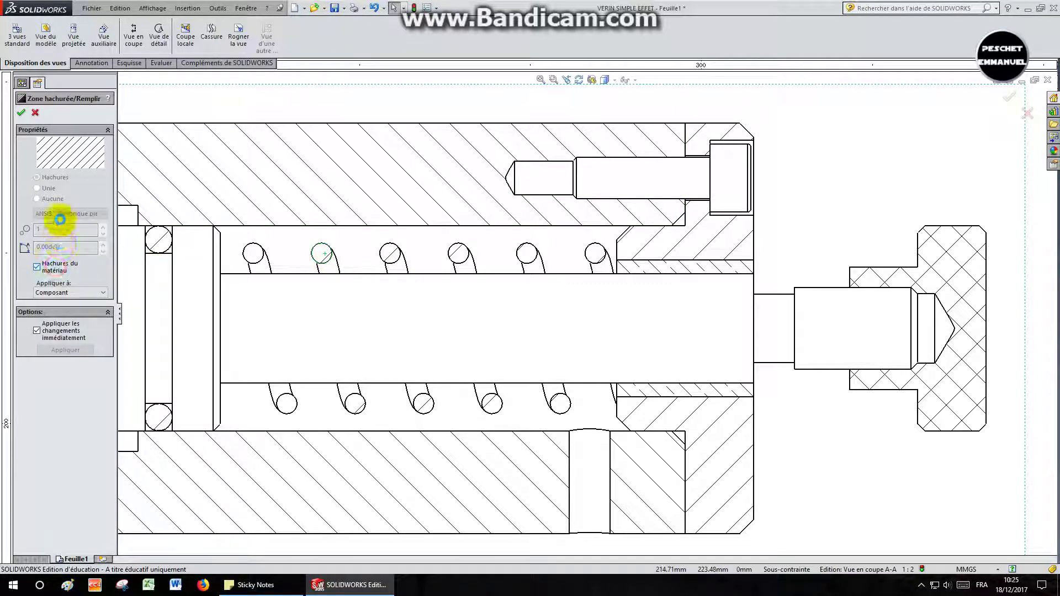
click(62, 213)
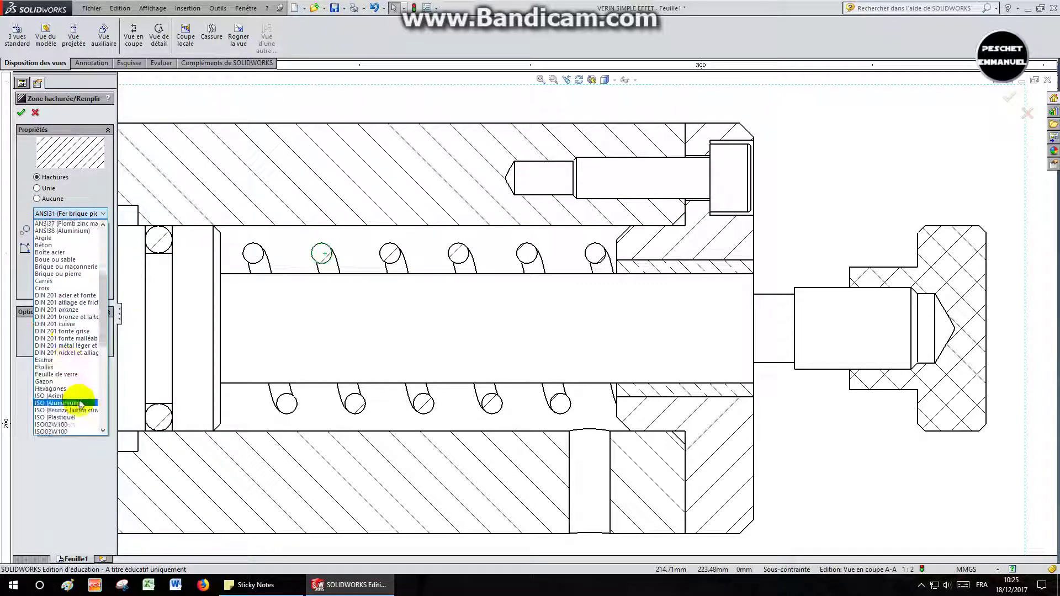
click(56, 396)
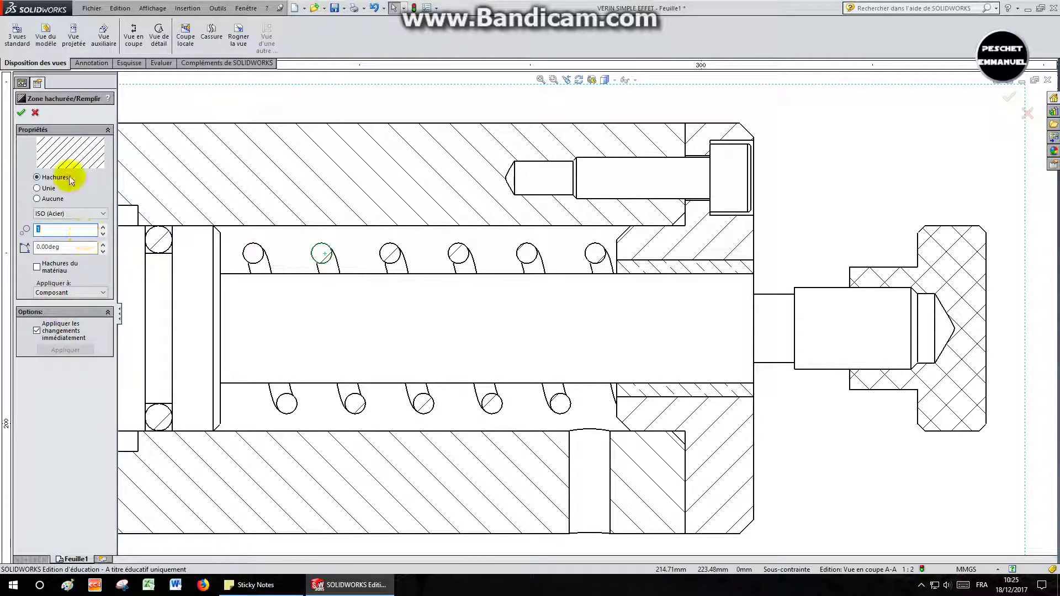
click(21, 113)
Step: Give the O-ring in the piston groove the ISO (Plastique) hatch pattern at scale 2
scroll(279, 293, up, 3)
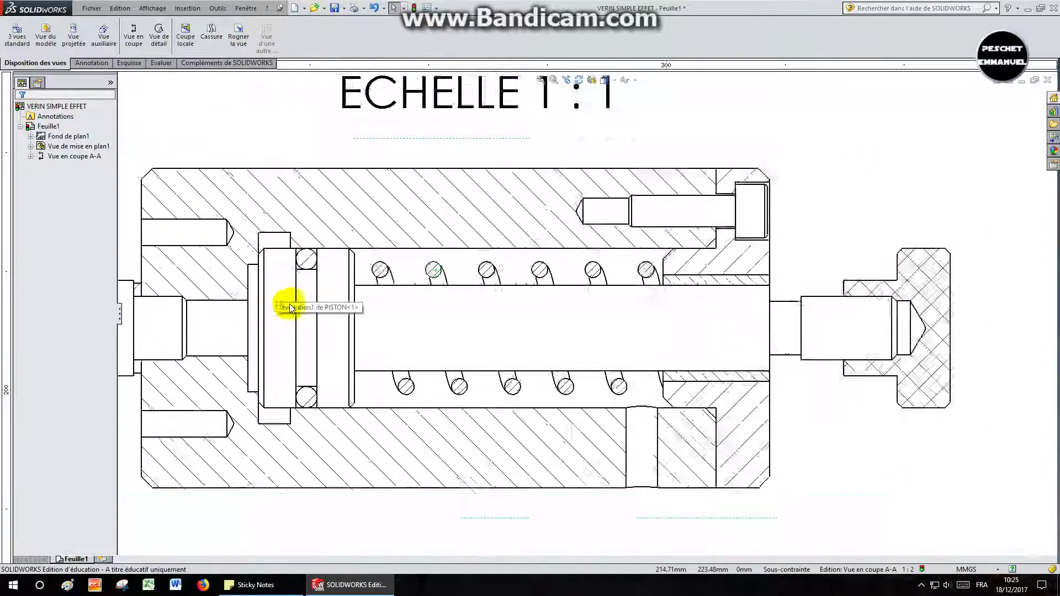
scroll(284, 303, down, 2)
click(328, 255)
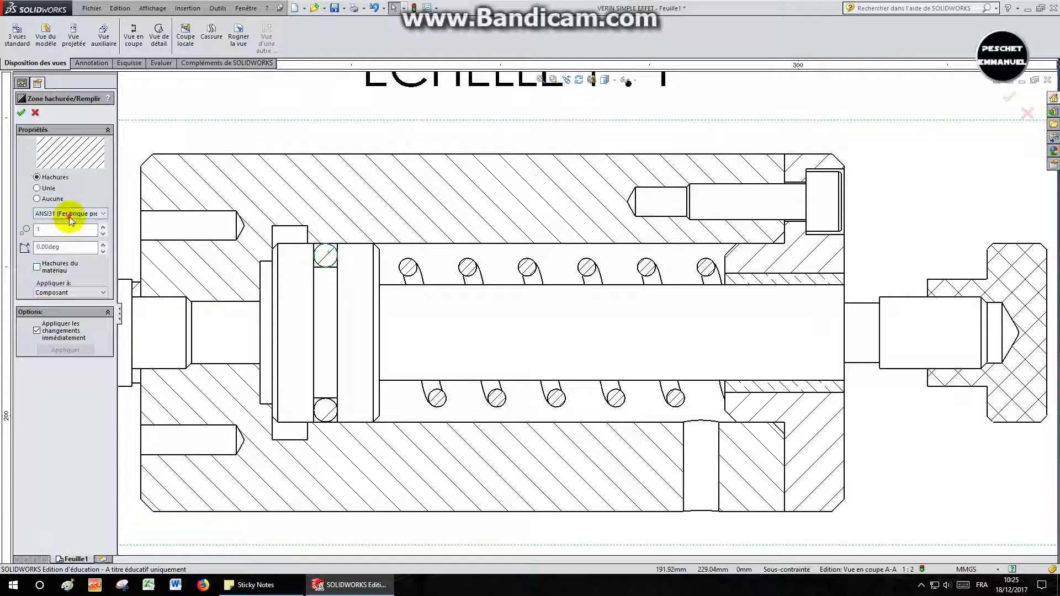
click(66, 215)
scroll(66, 403, down, 2)
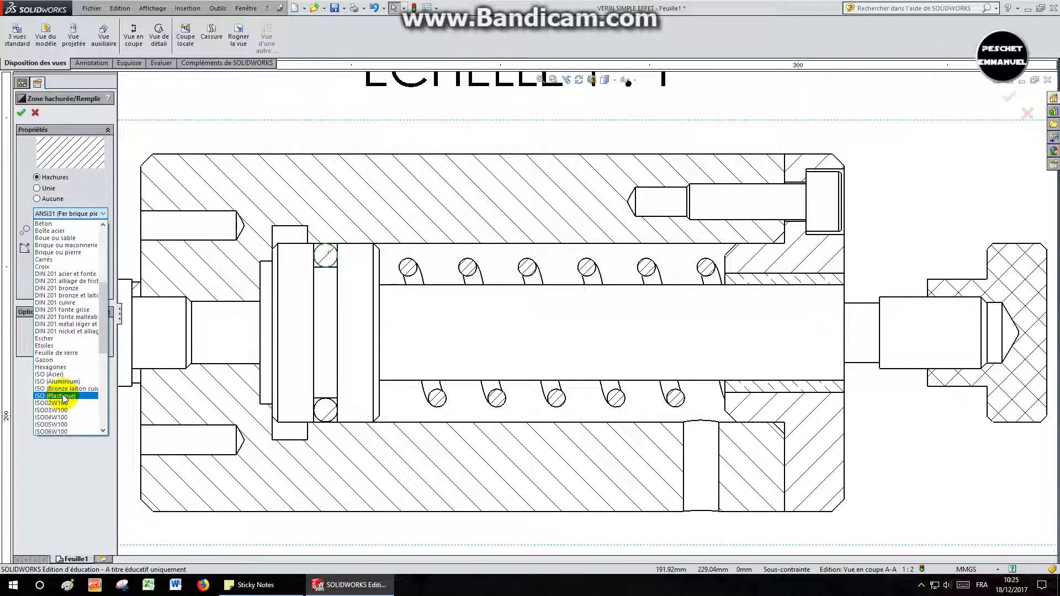
click(64, 396)
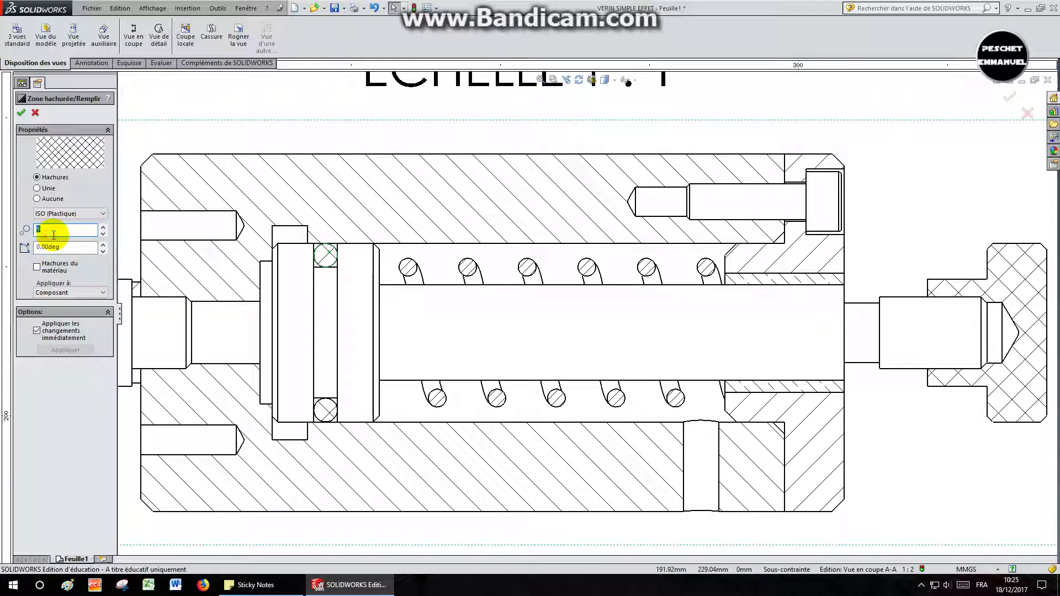
click(52, 234)
text(2)
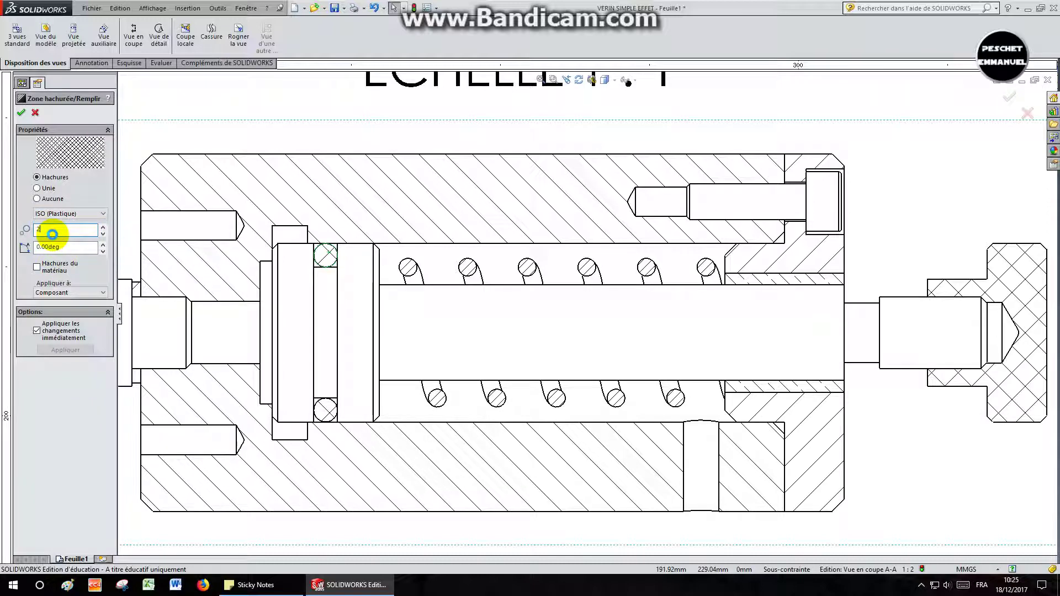
text(,)
click(22, 113)
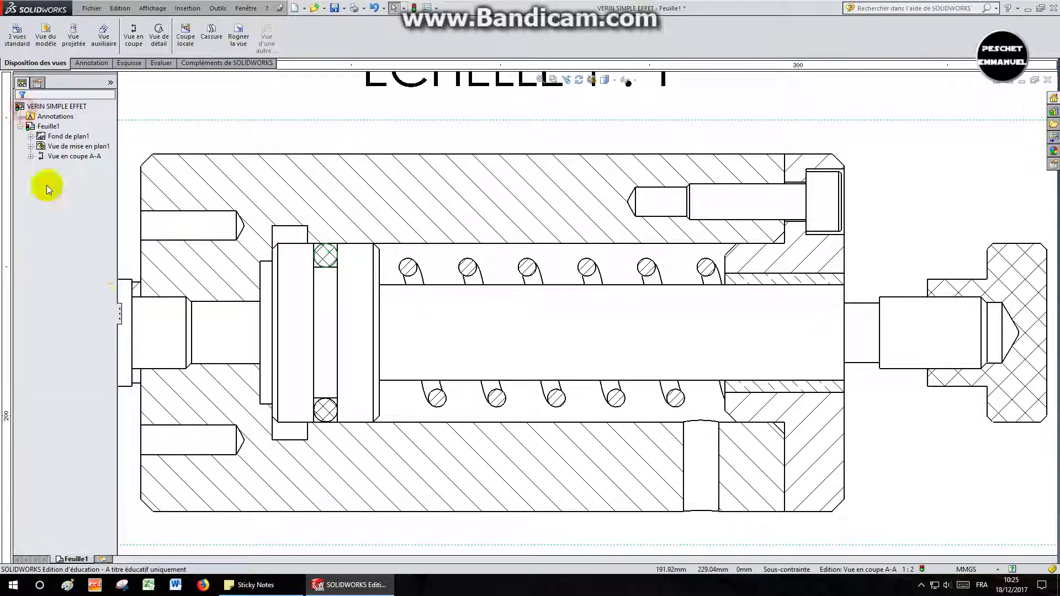
Step: Give the small seal between the barbed end fitting and the cylinder body the ISO (Plastique) hatch at scale 3
click(136, 290)
scroll(161, 307, down, 2)
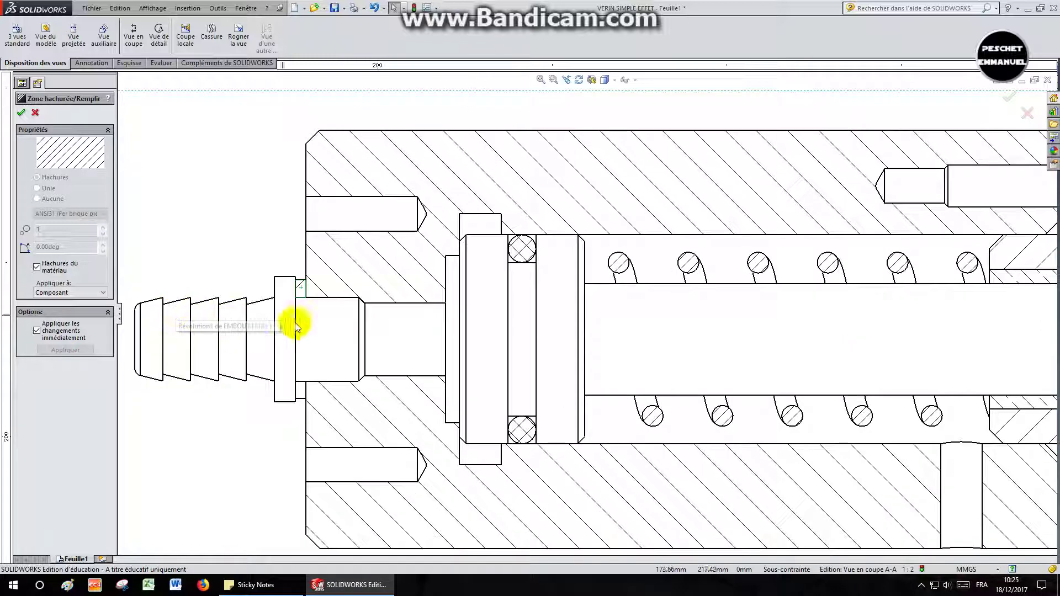
click(64, 215)
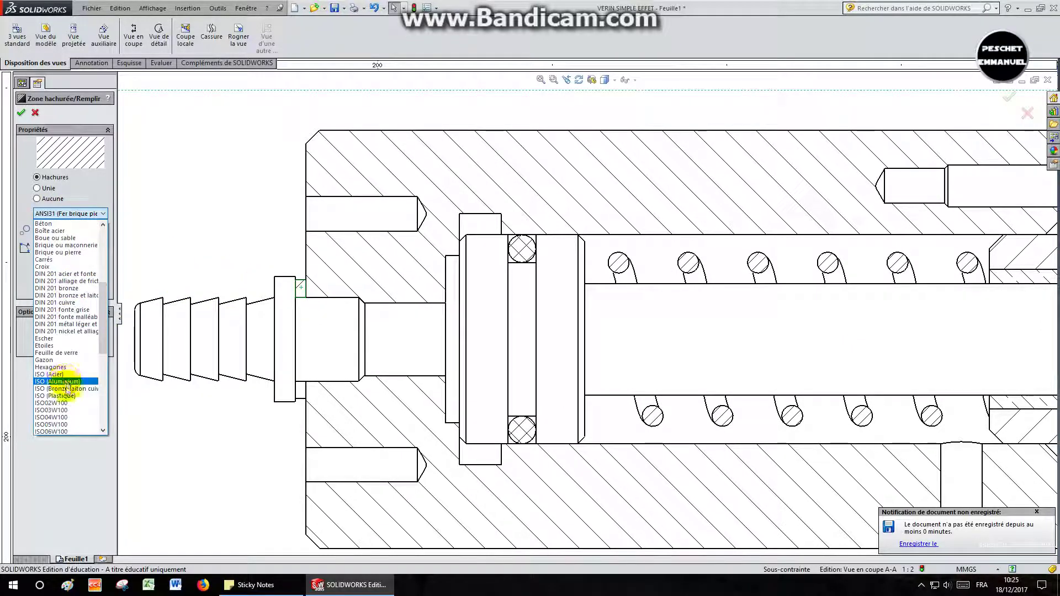
click(68, 395)
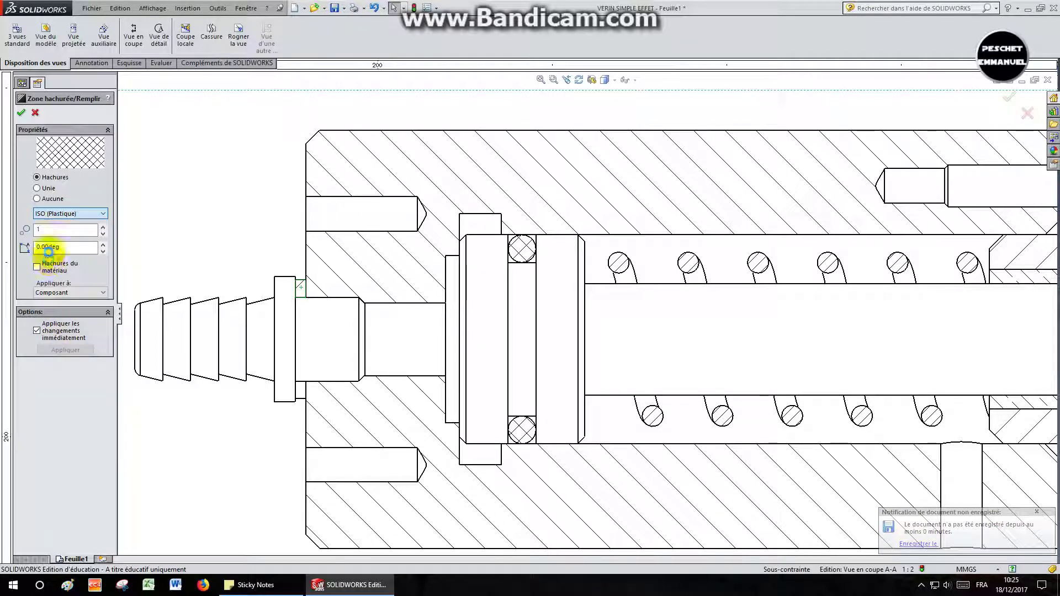
click(52, 230)
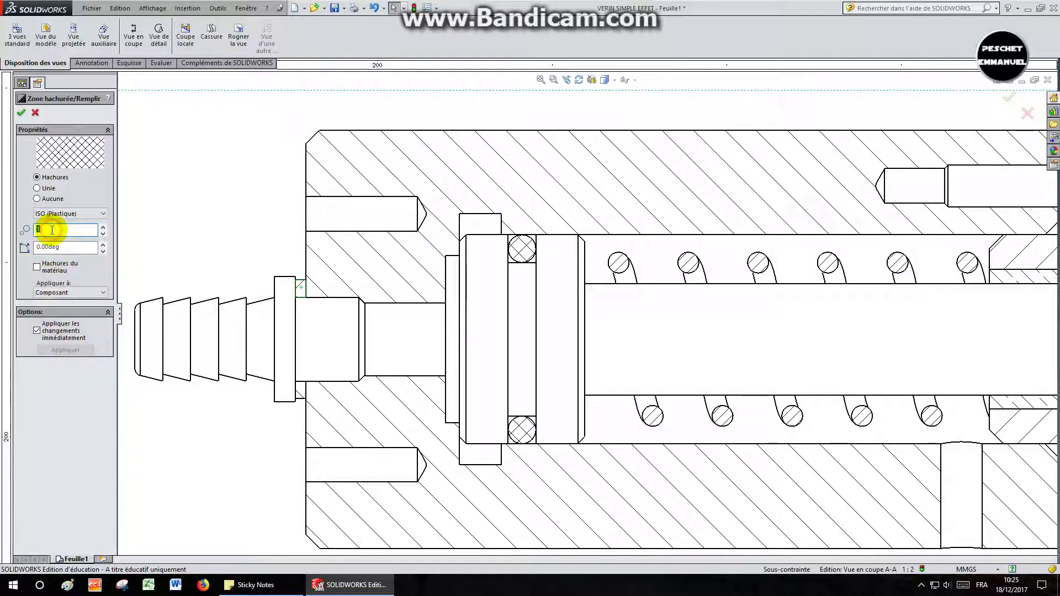
click(273, 325)
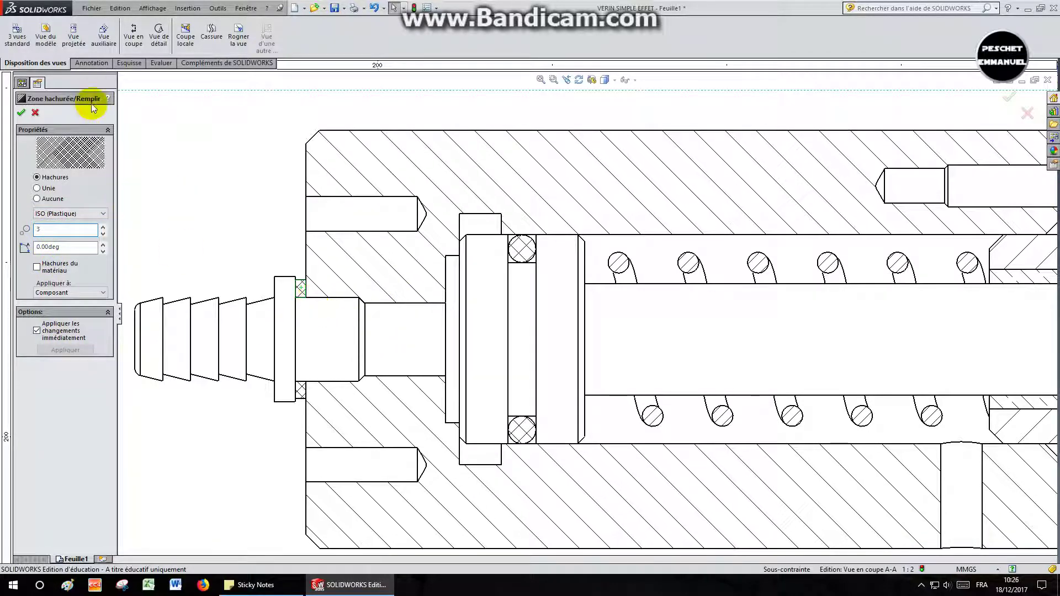
click(20, 113)
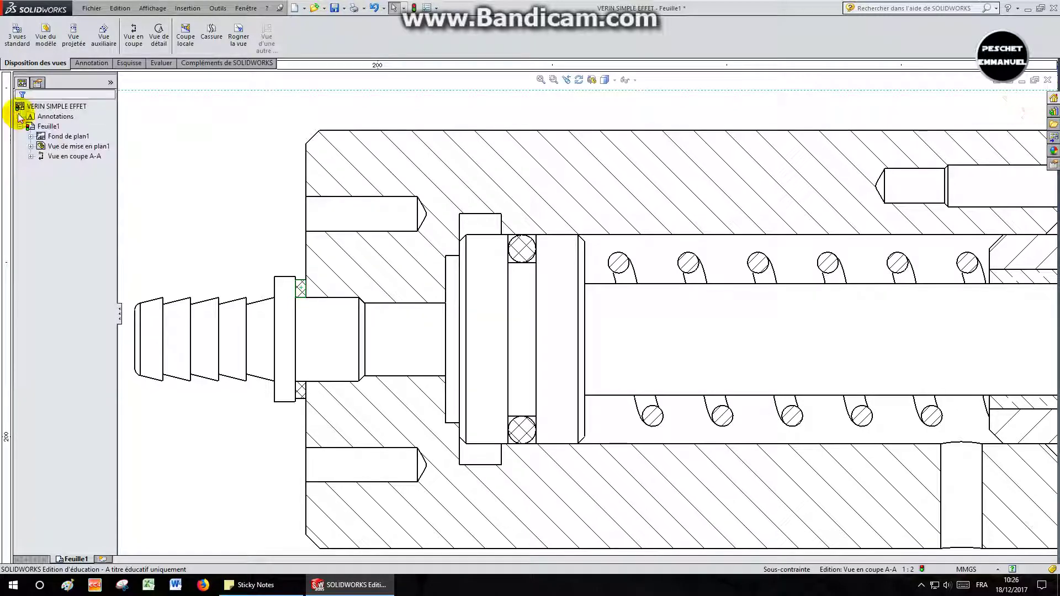
scroll(669, 244, up, 3)
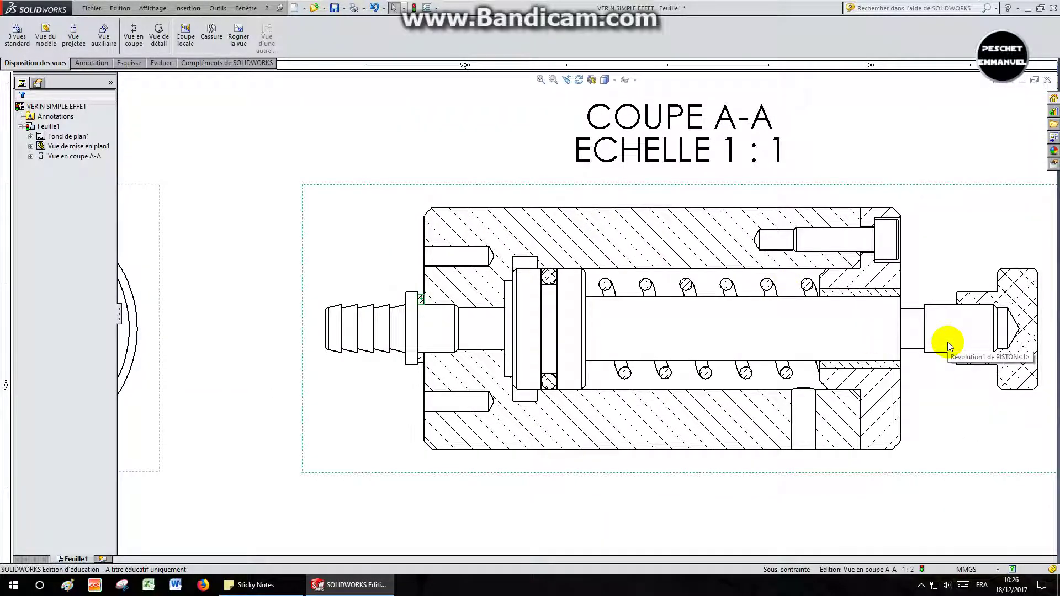
Step: Add item-number balloons to the damper pad and the piston, placing both below section A-A
scroll(946, 348, up, 1)
scroll(807, 369, up, 1)
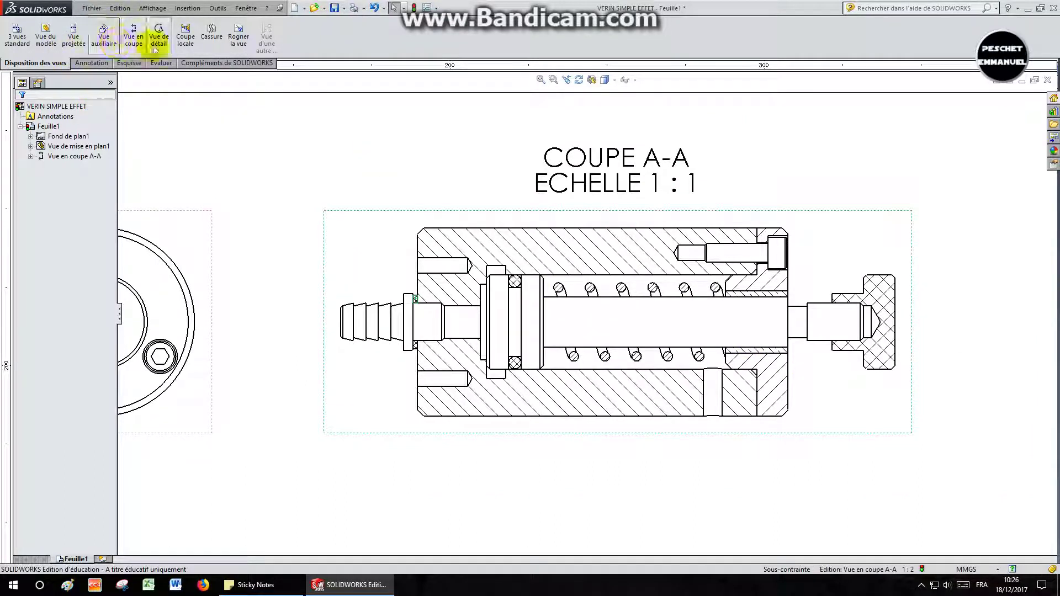
click(107, 64)
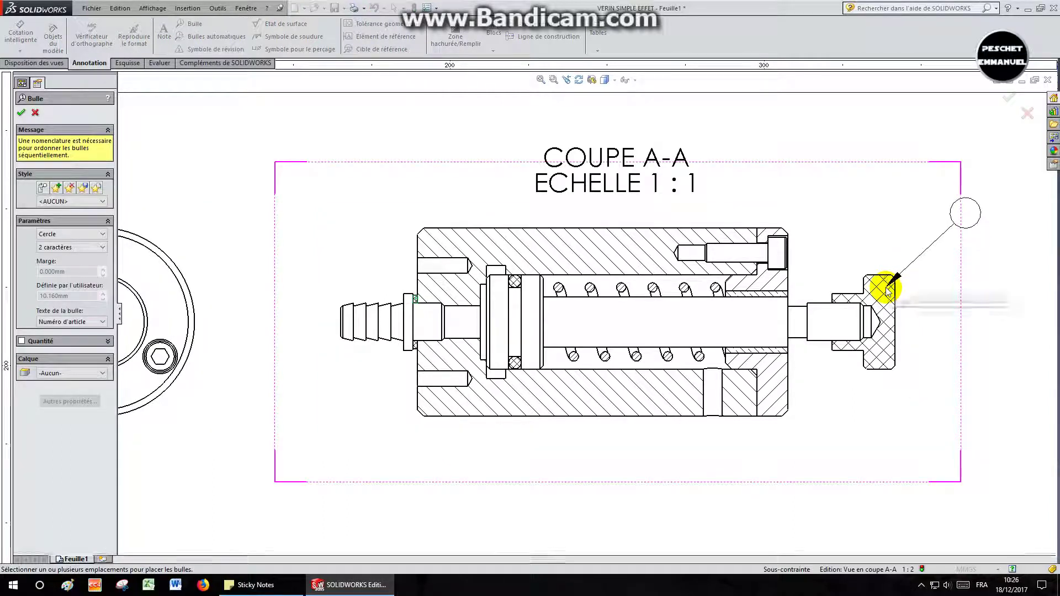
click(879, 360)
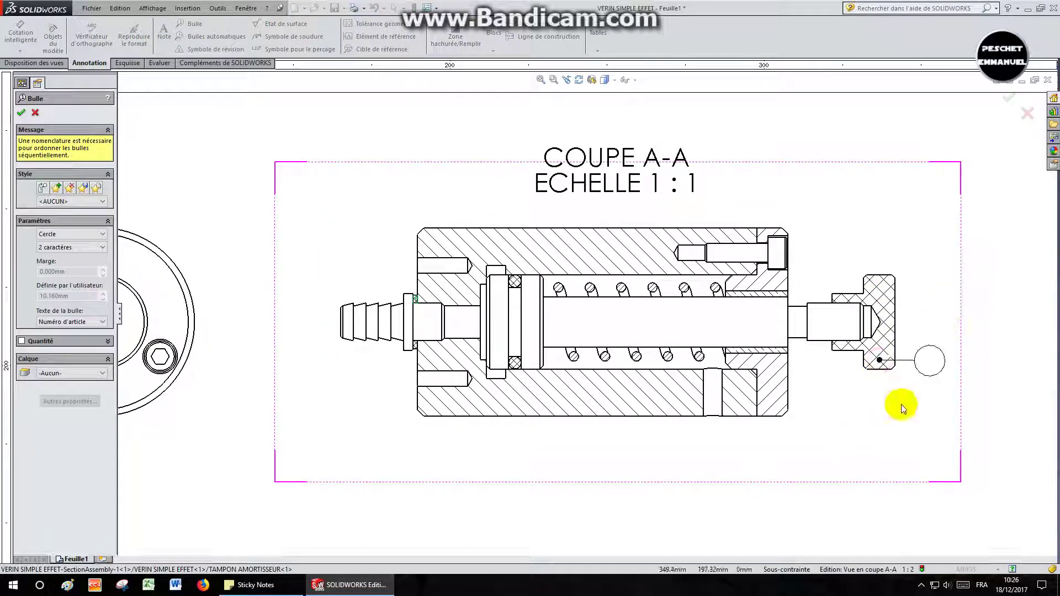
click(882, 466)
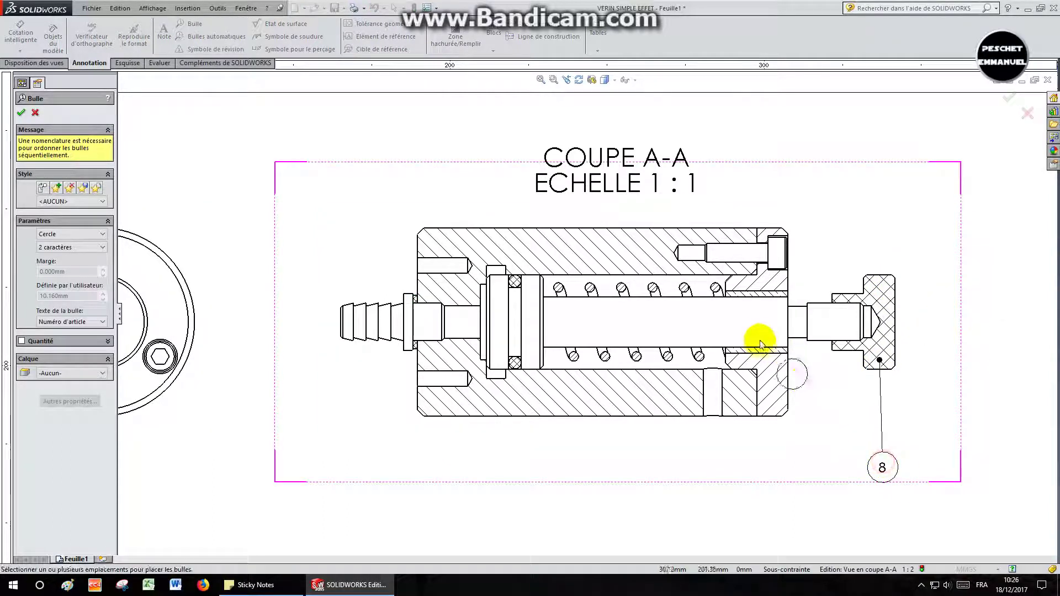
click(612, 325)
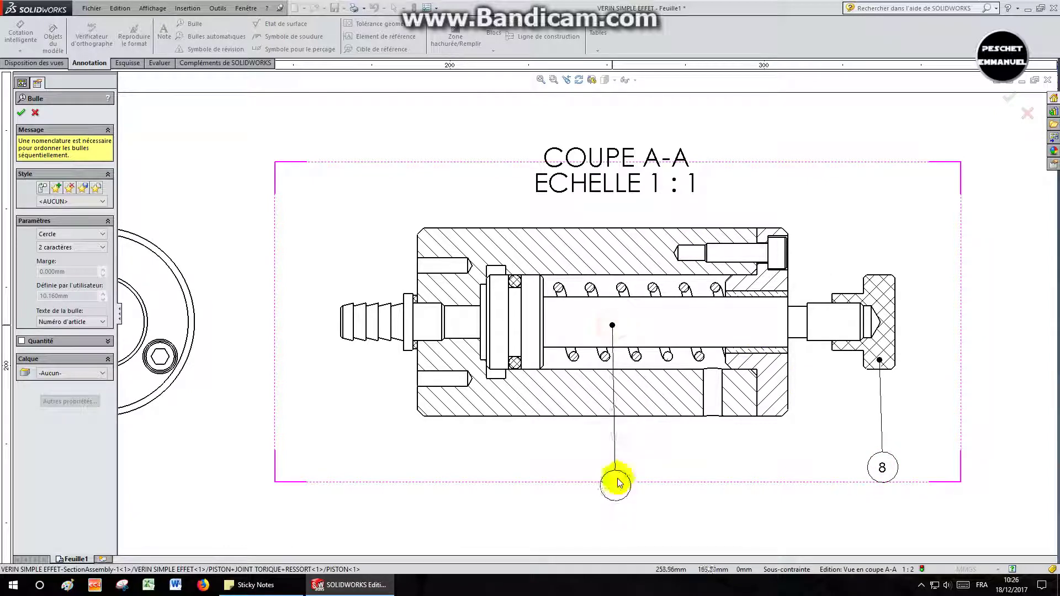
click(624, 467)
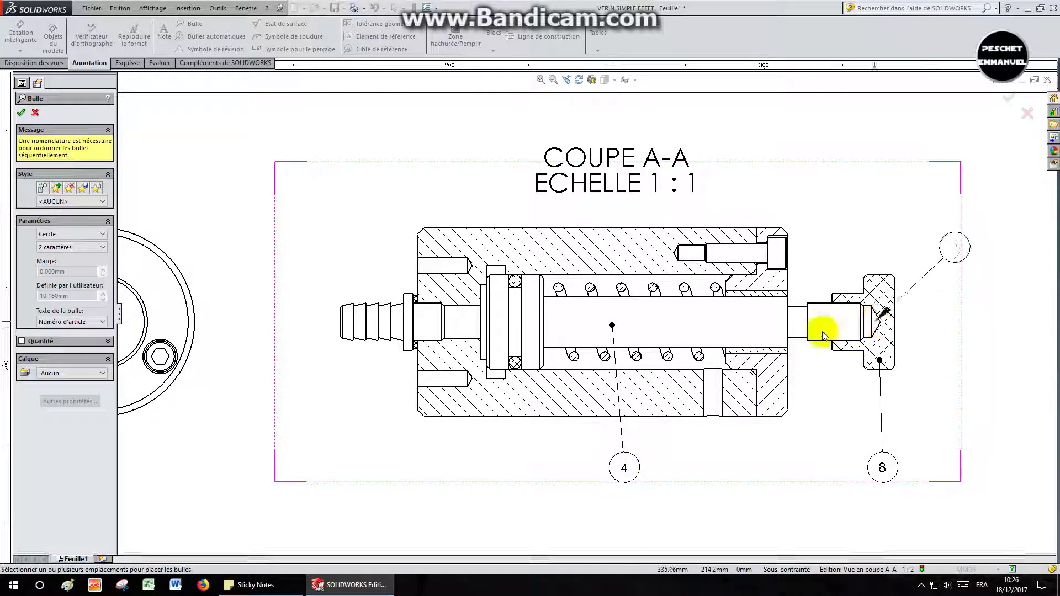
Step: Add item-number balloons for the end cover below section A-A and for the cap screw above it
click(776, 360)
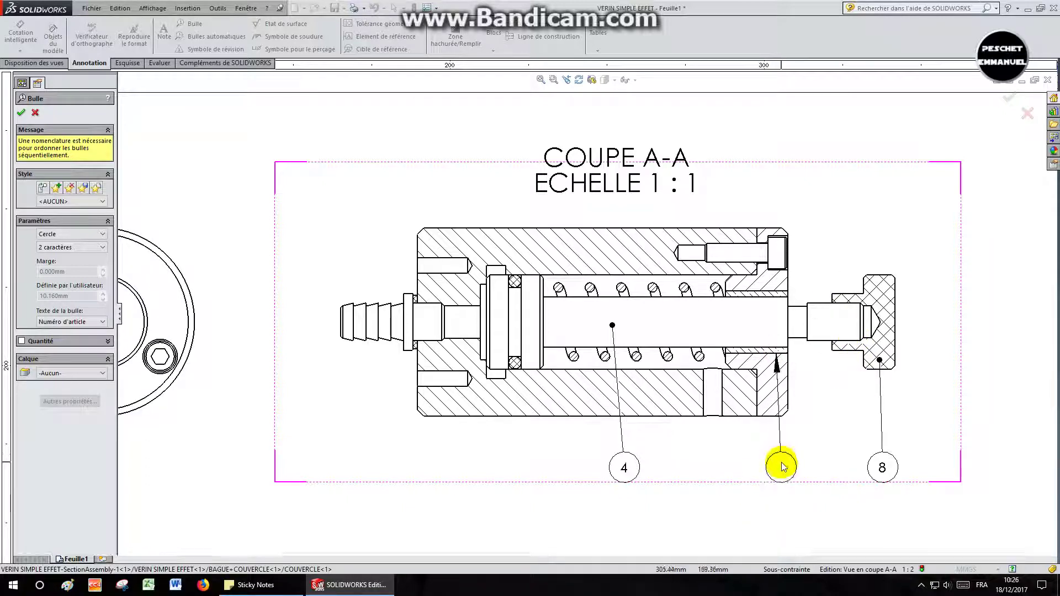
click(781, 464)
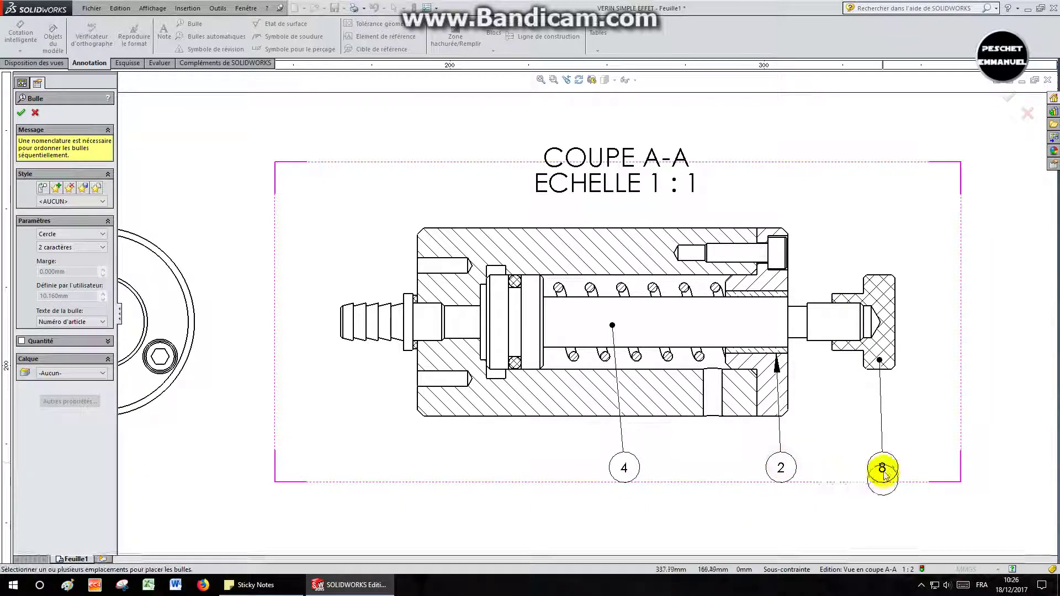
click(778, 250)
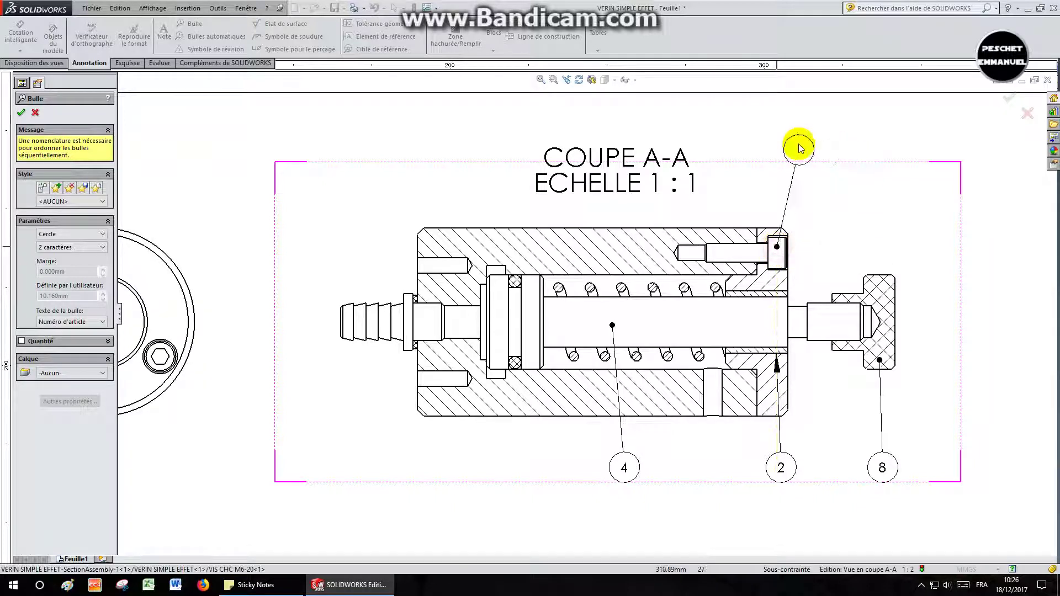
click(789, 147)
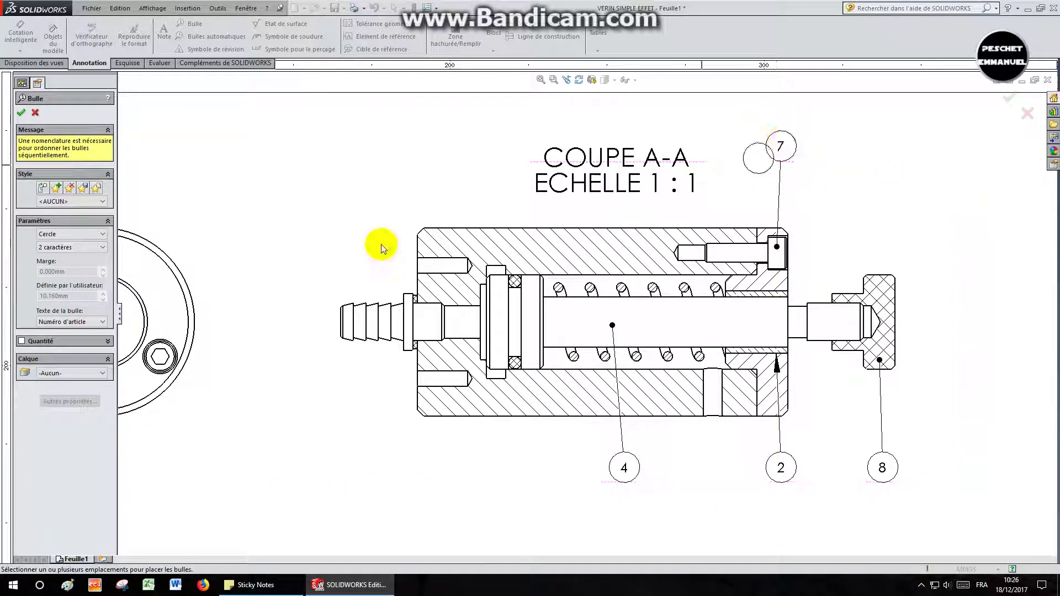
Step: Add item-number balloons to the cylinder body, the spring and the piston O-ring, aligned with the row below section A-A
click(677, 390)
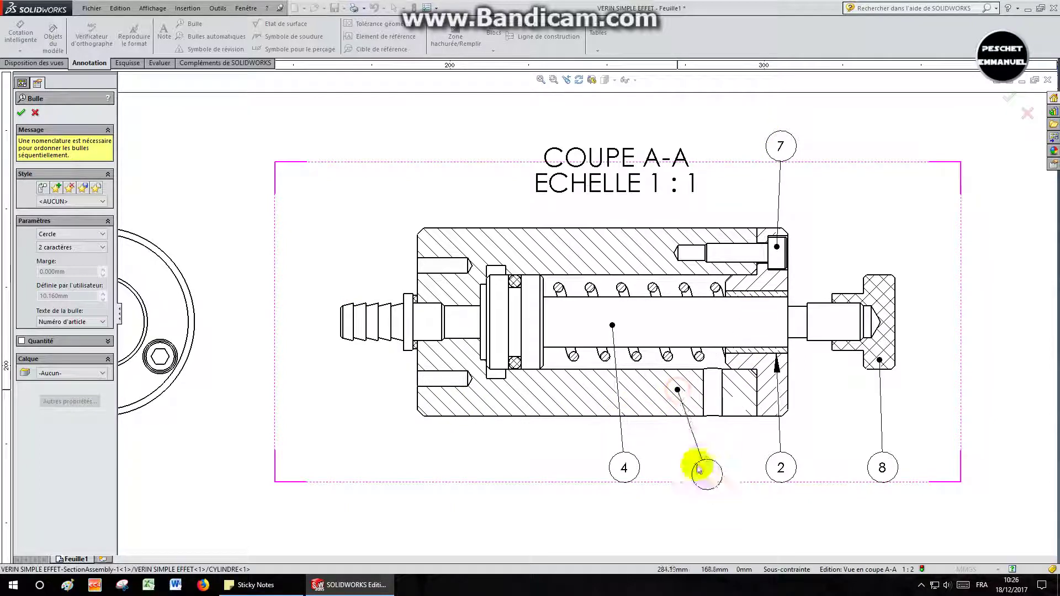
click(690, 465)
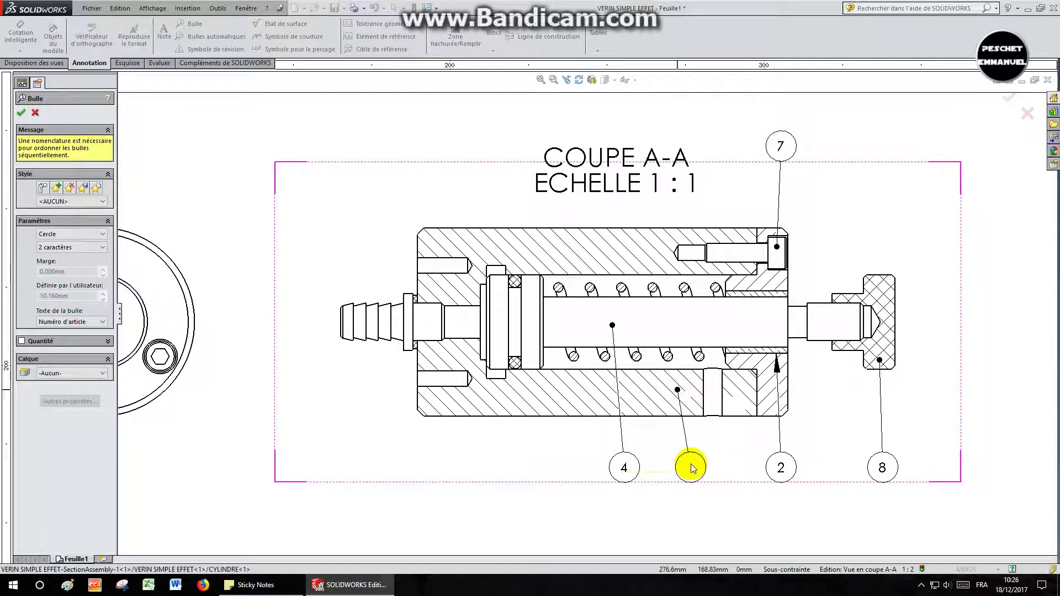
click(573, 357)
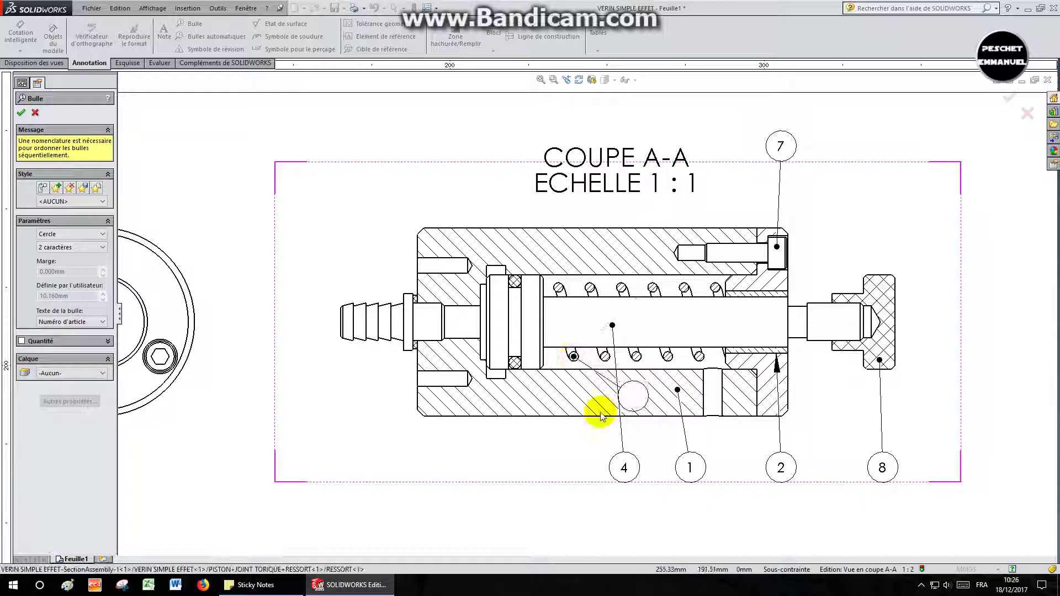
click(564, 465)
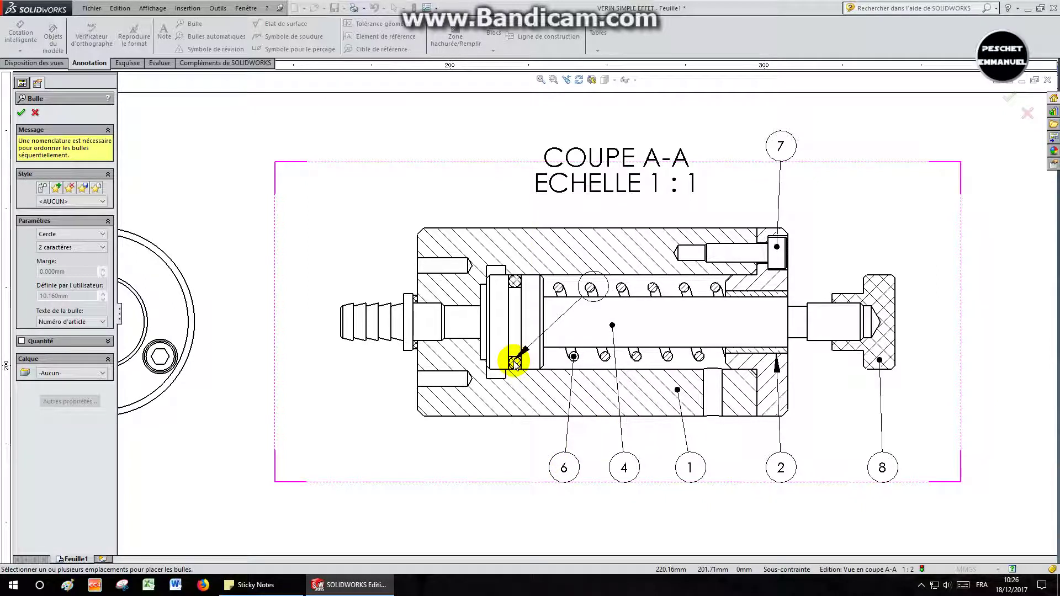
click(515, 362)
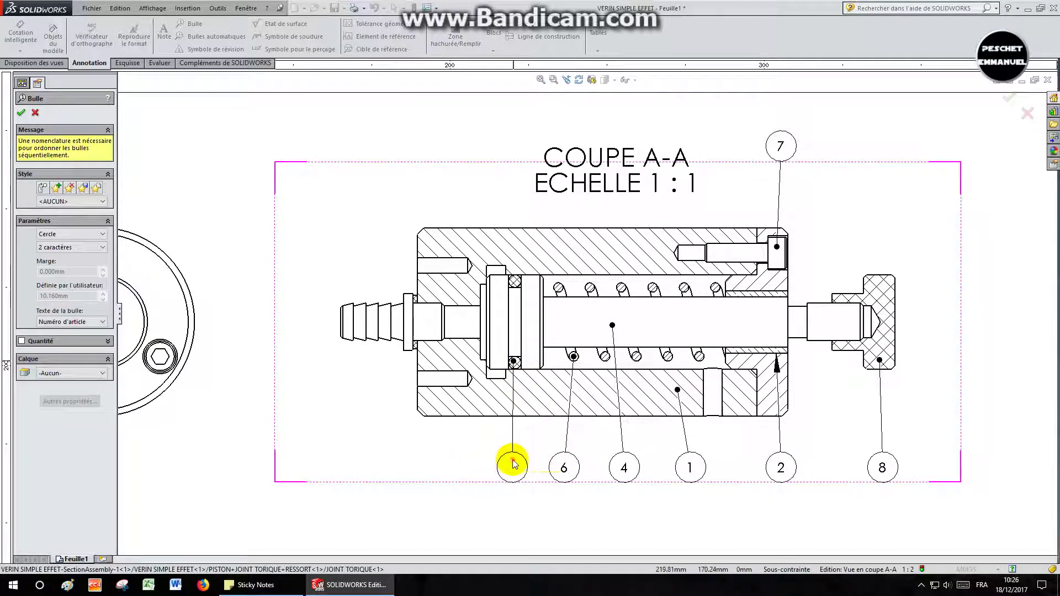
click(512, 465)
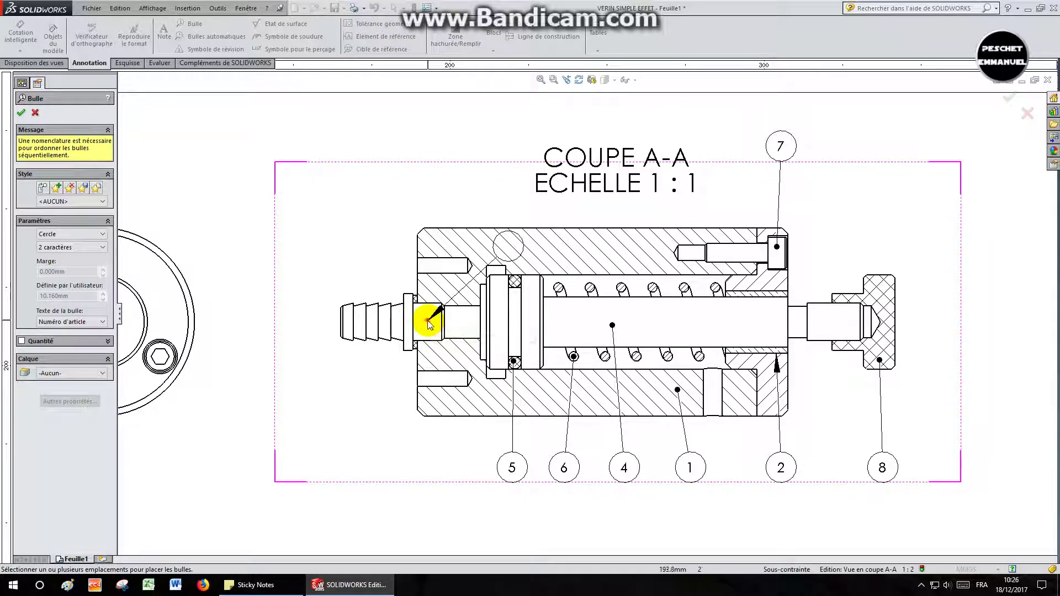
Step: Add item-number balloons to the barbed end fitting and its small seal, aligned with the row below the section
click(427, 322)
click(437, 461)
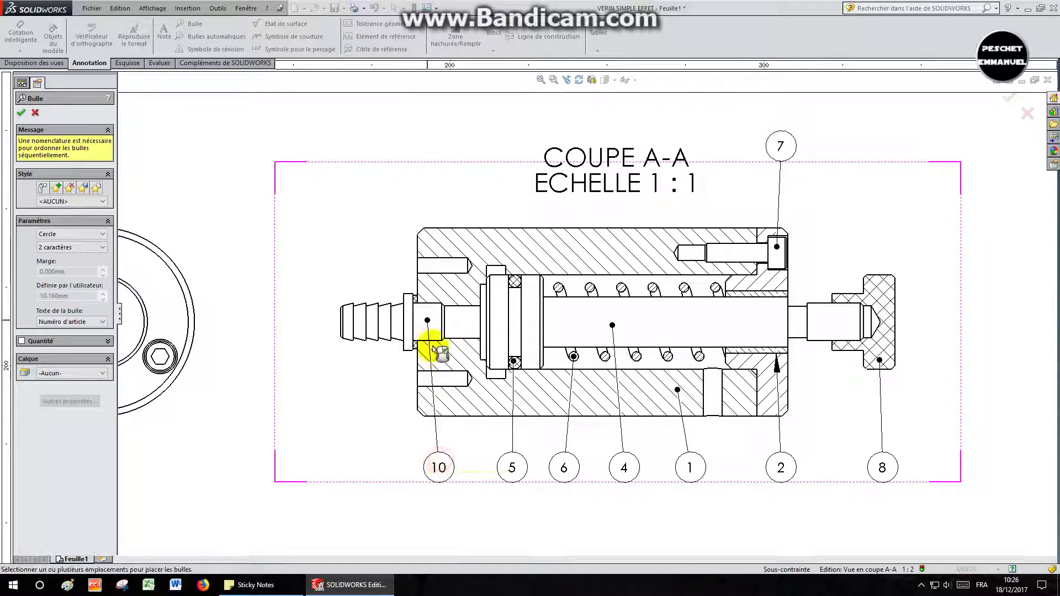
scroll(421, 343, down, 10)
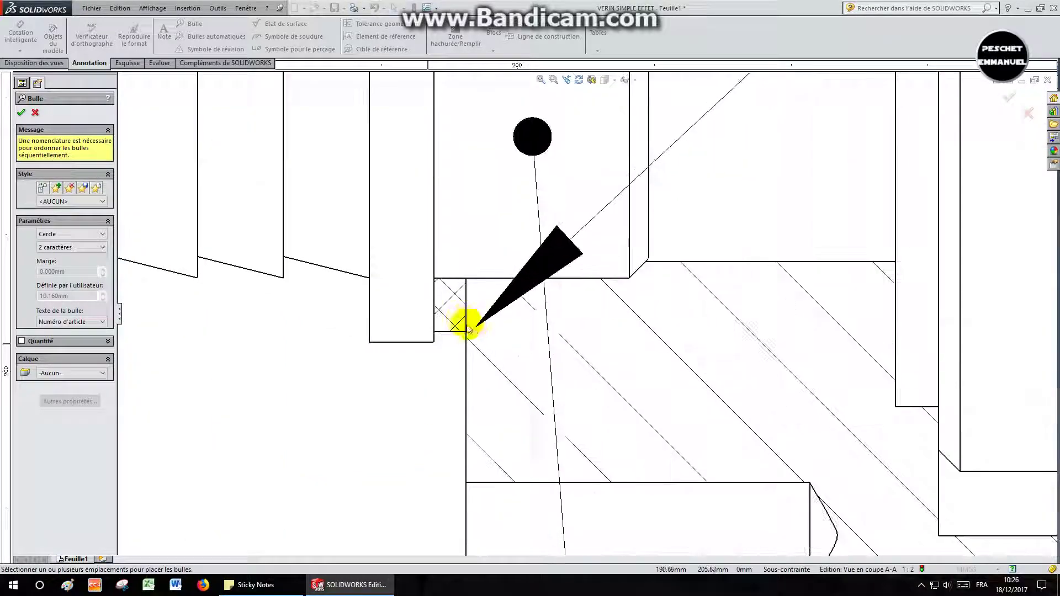
click(448, 306)
scroll(845, 230, up, 10)
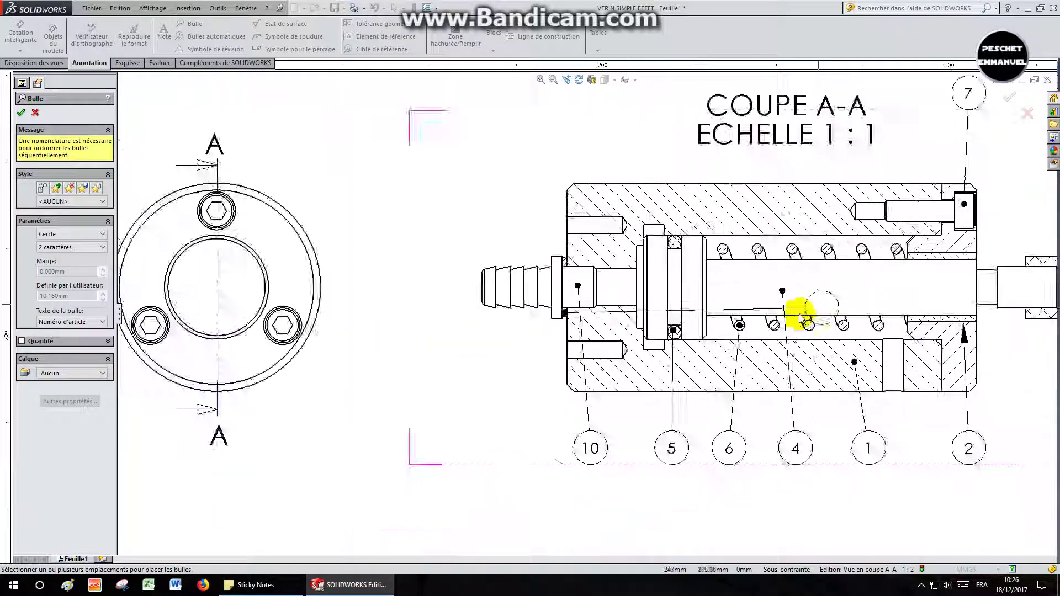
scroll(806, 316, down, 1)
click(496, 464)
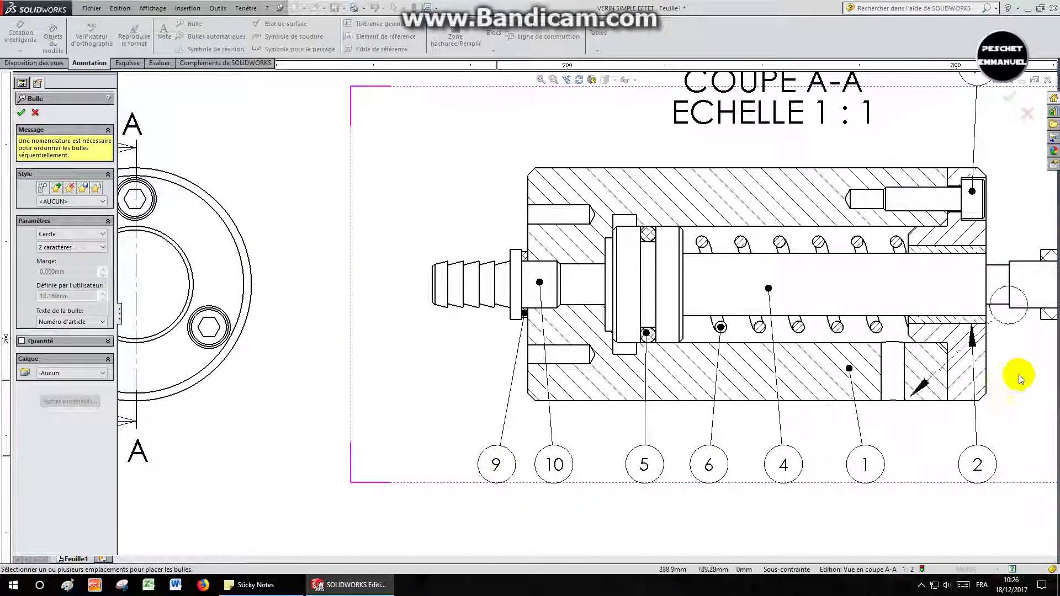
Step: Add an item-number balloon to the bushing inside the end cover, between the cylinder body and cover balloons, and finish ballooning
scroll(1018, 375, up, 2)
scroll(938, 365, down, 2)
scroll(922, 308, up, 2)
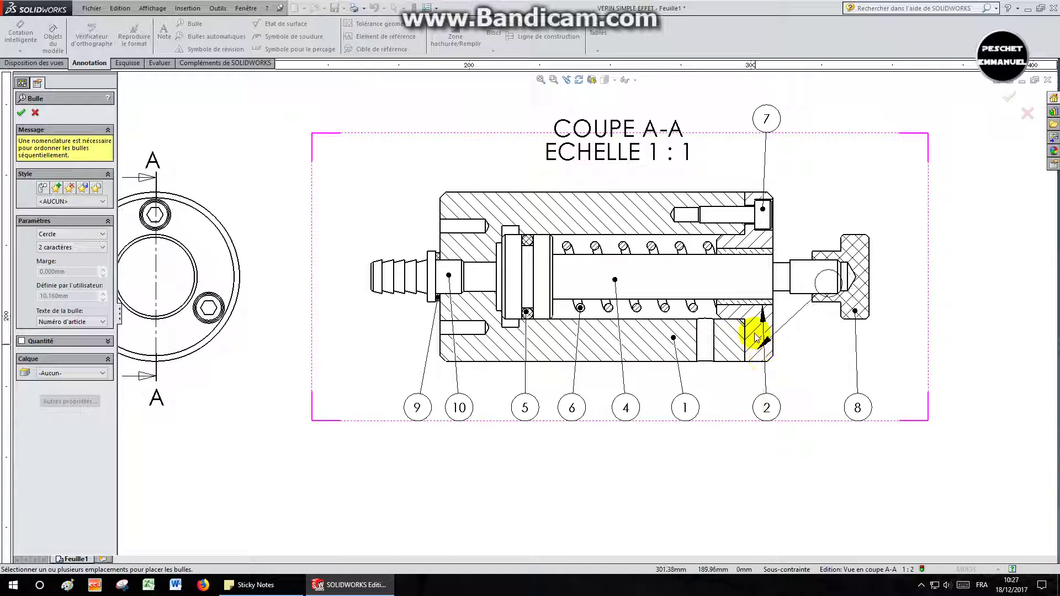
scroll(754, 302, down, 3)
scroll(754, 303, down, 3)
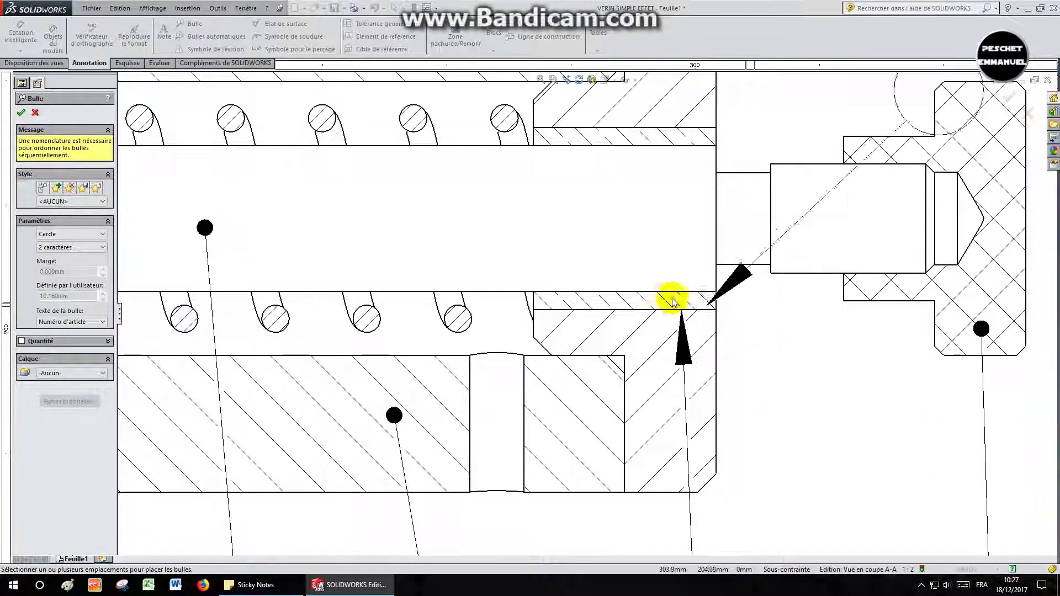
click(651, 303)
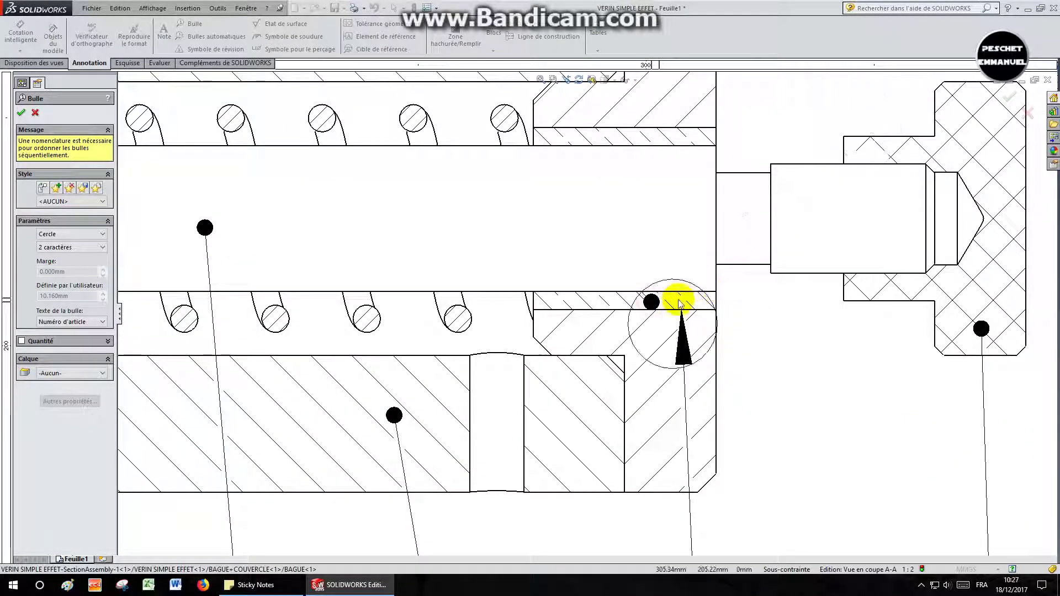
scroll(662, 303, up, 3)
click(589, 499)
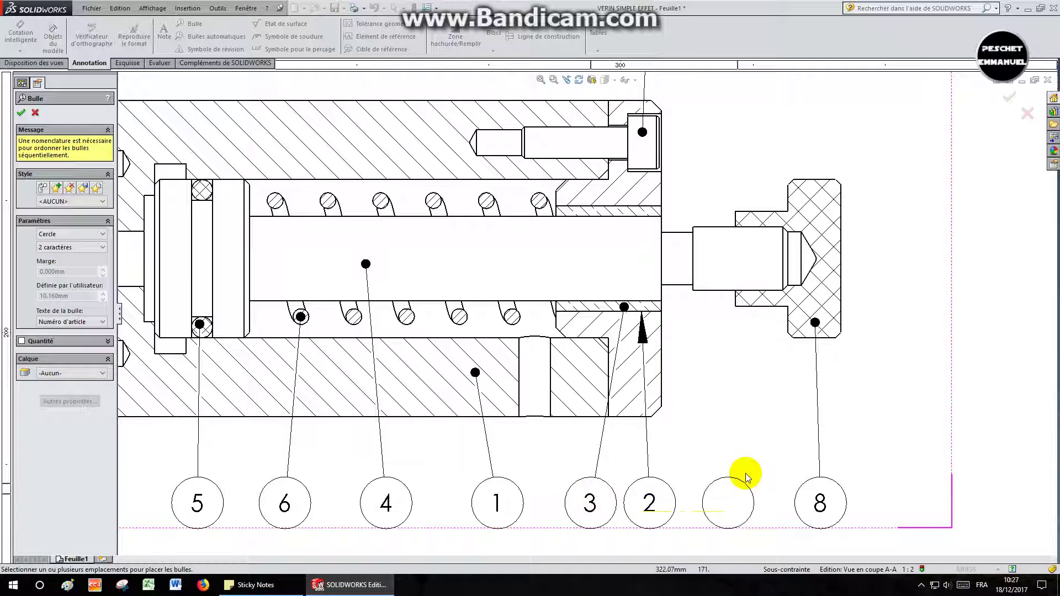
key(Escape)
Step: Reattach the cover balloon's leader to the cover's hatched face and shift the balloon away from the bushing balloon
click(643, 332)
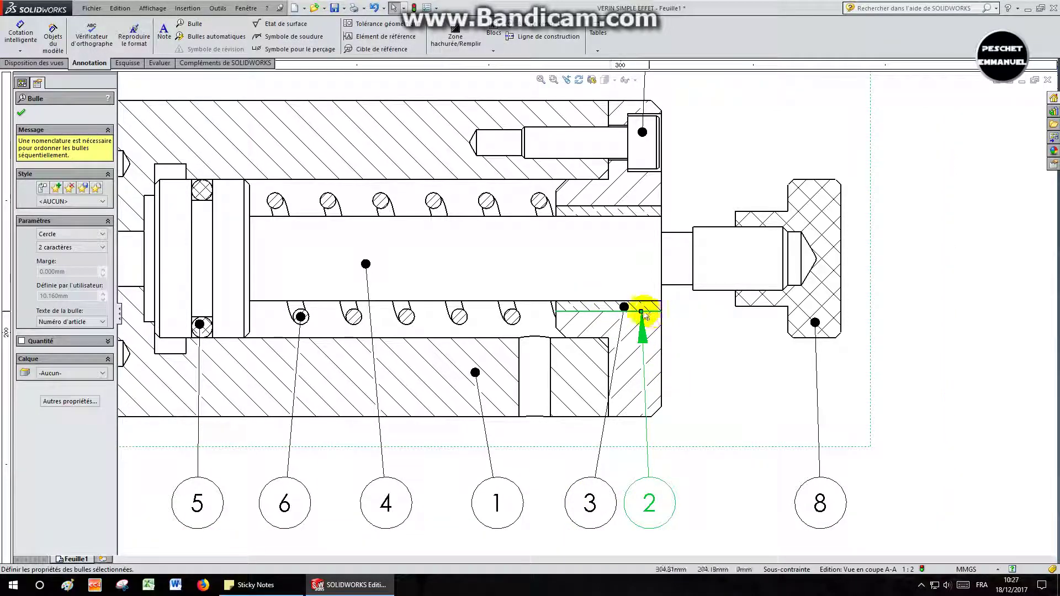
drag(641, 311, 639, 363)
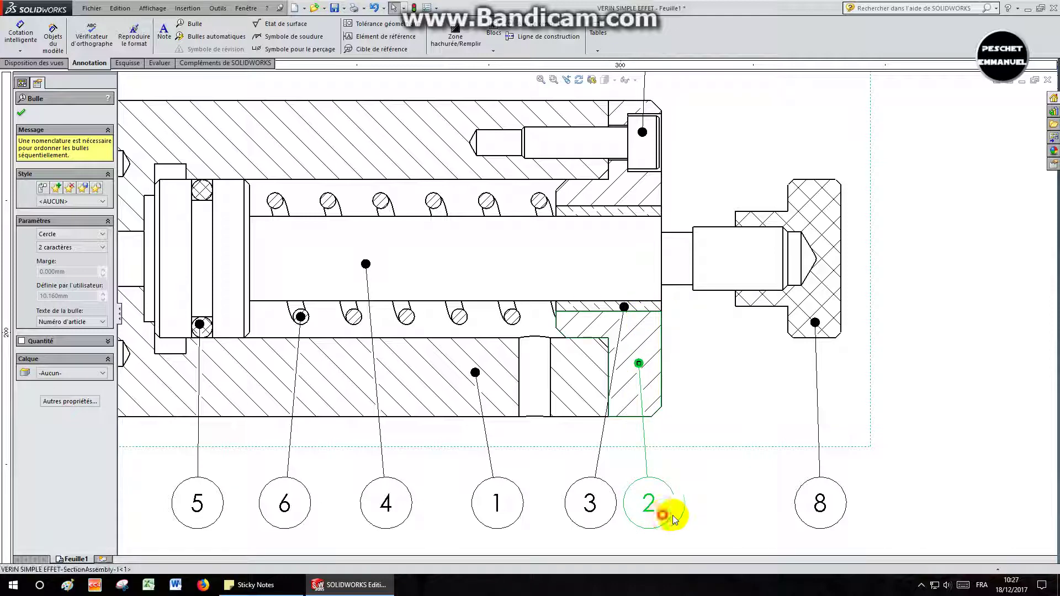
drag(673, 518, 703, 516)
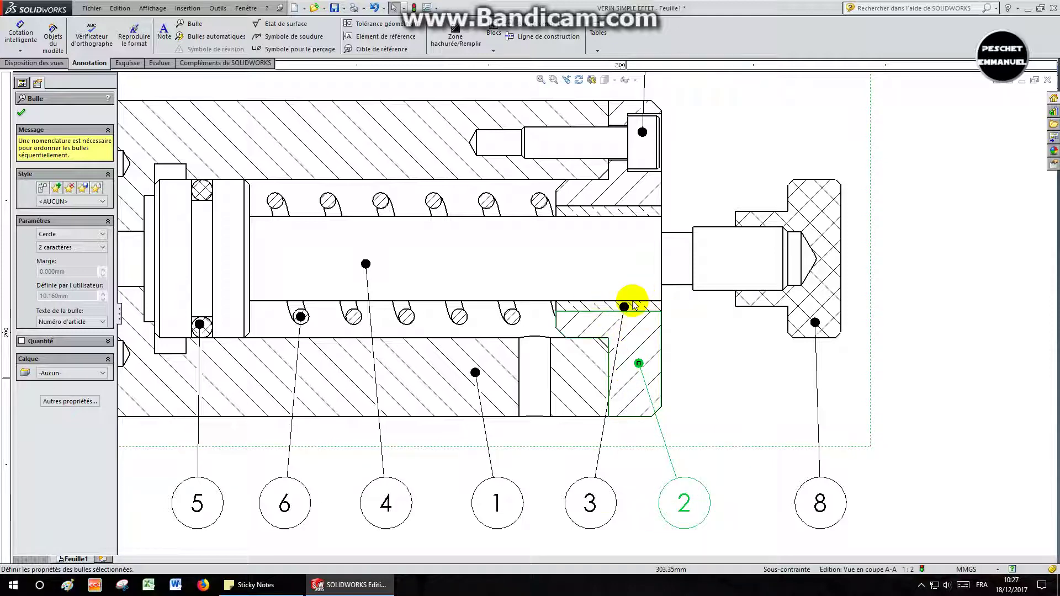
Step: Move the bushing balloon's leader point to the inner end of the bushing so the leader clears the cover
drag(624, 307, 580, 306)
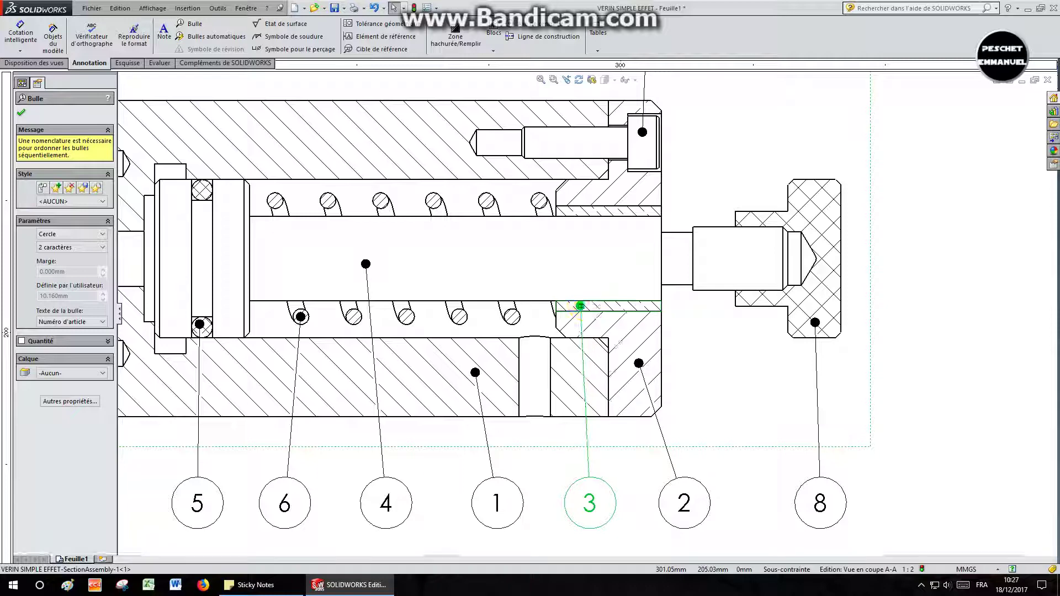
scroll(687, 387, up, 4)
click(692, 387)
scroll(638, 411, down, 2)
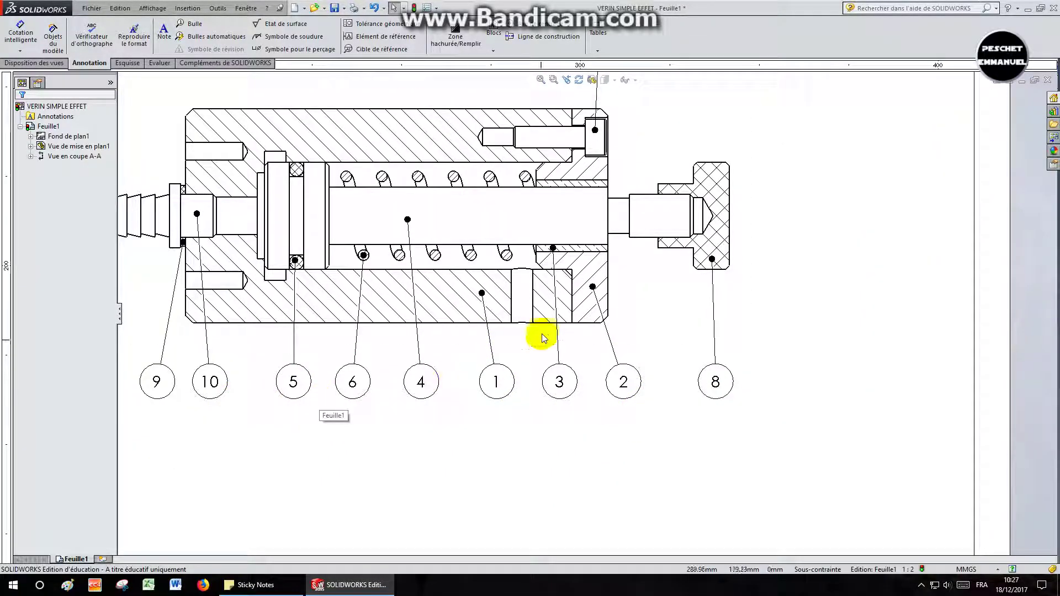
Step: Create a projected view of section A-A and place it directly below the section
scroll(595, 254, up, 3)
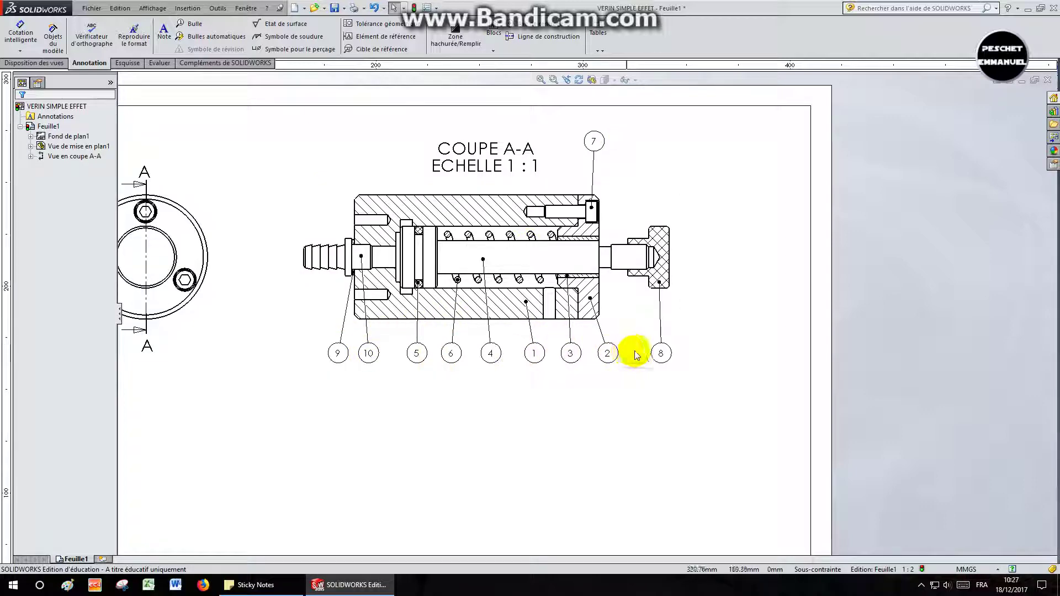
click(540, 80)
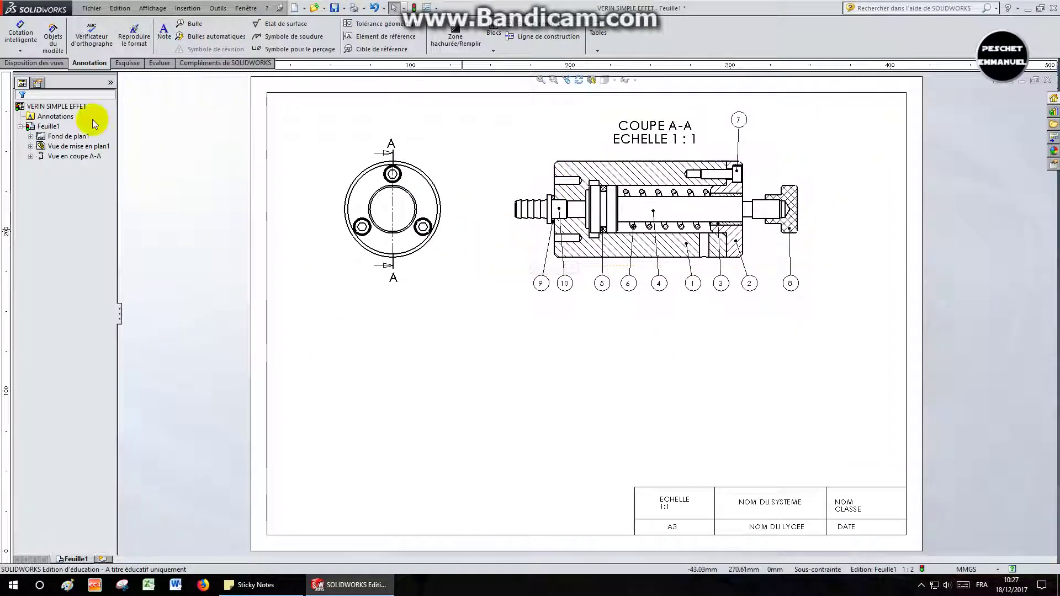
click(34, 62)
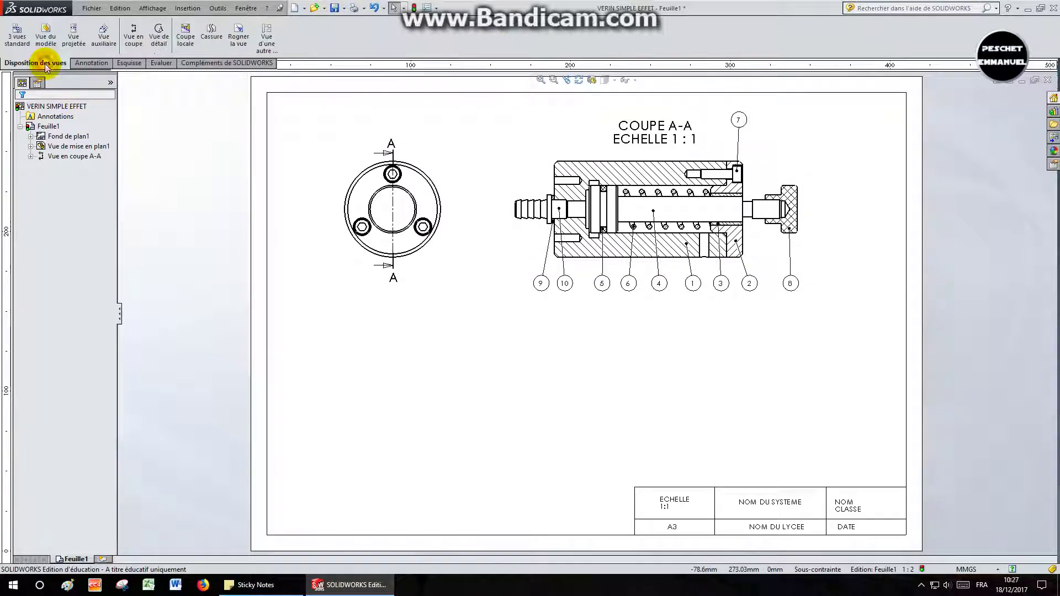
click(72, 41)
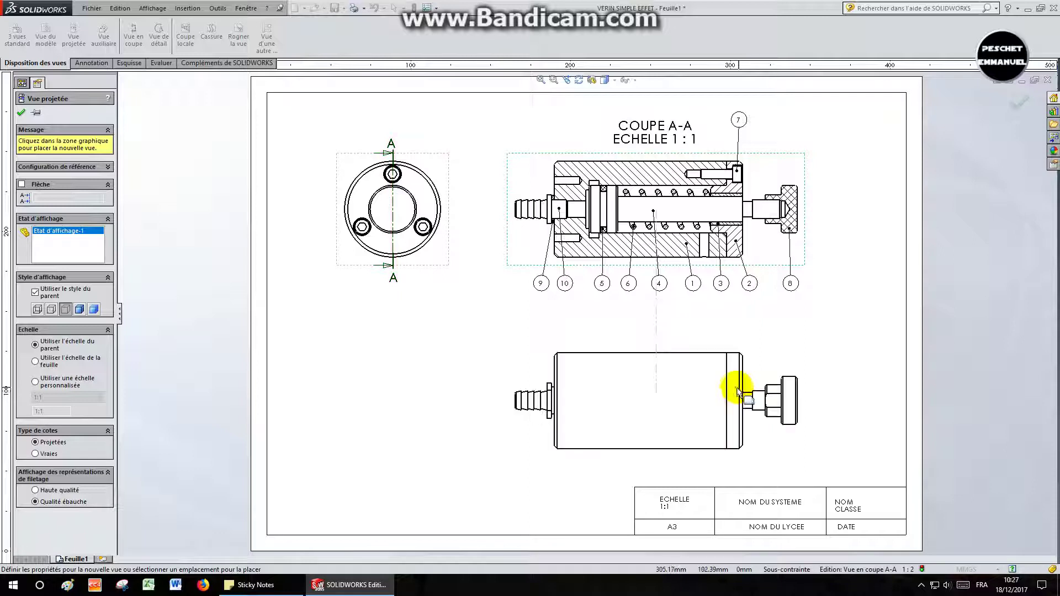
click(727, 377)
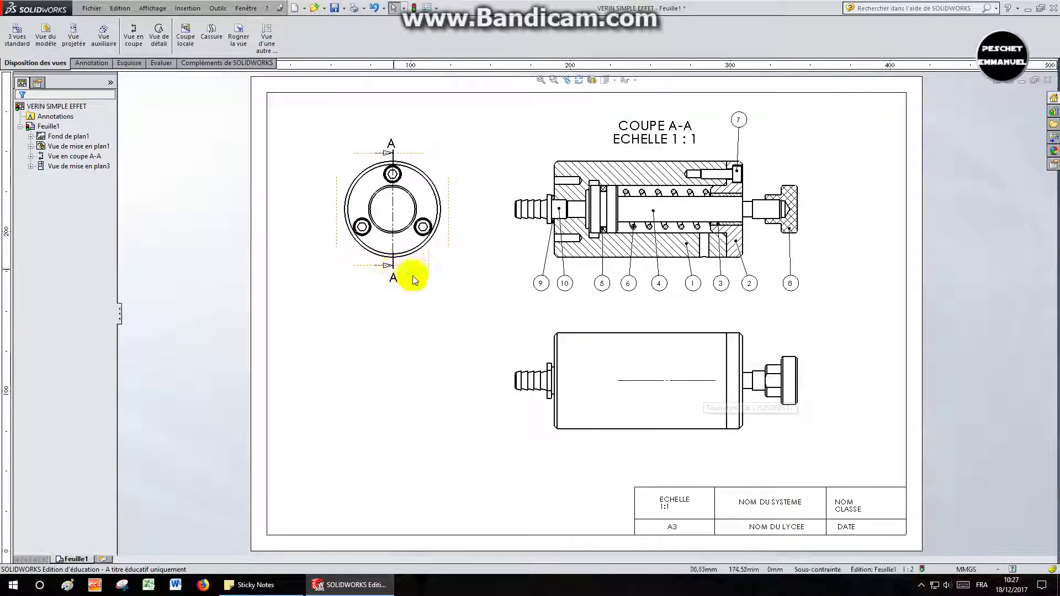
Step: Remove the tangent edges from the left view and from section view A-A
click(431, 256)
right_click(431, 256)
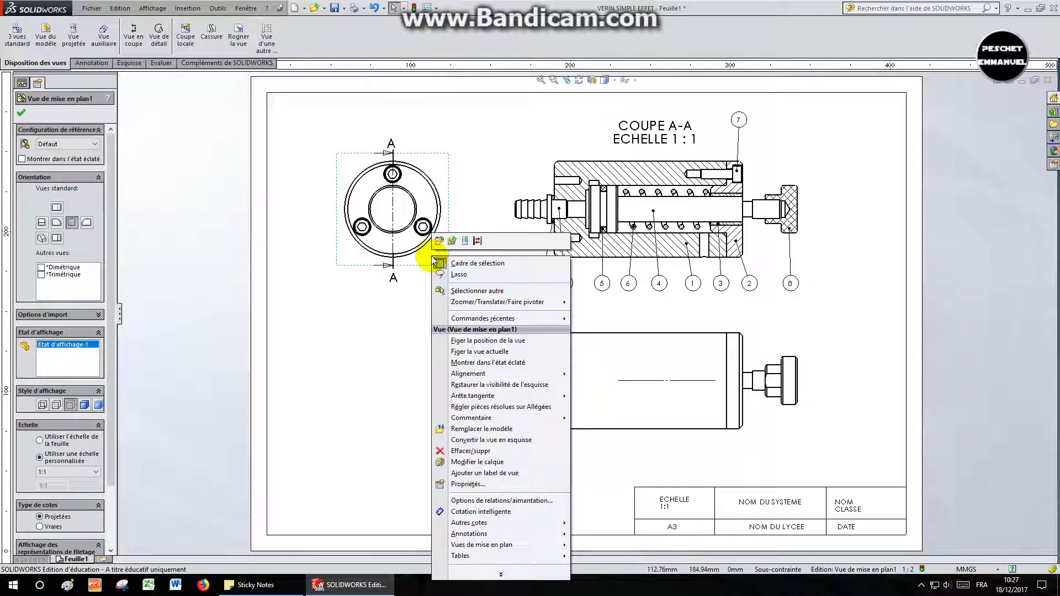
mouse_move(472, 395)
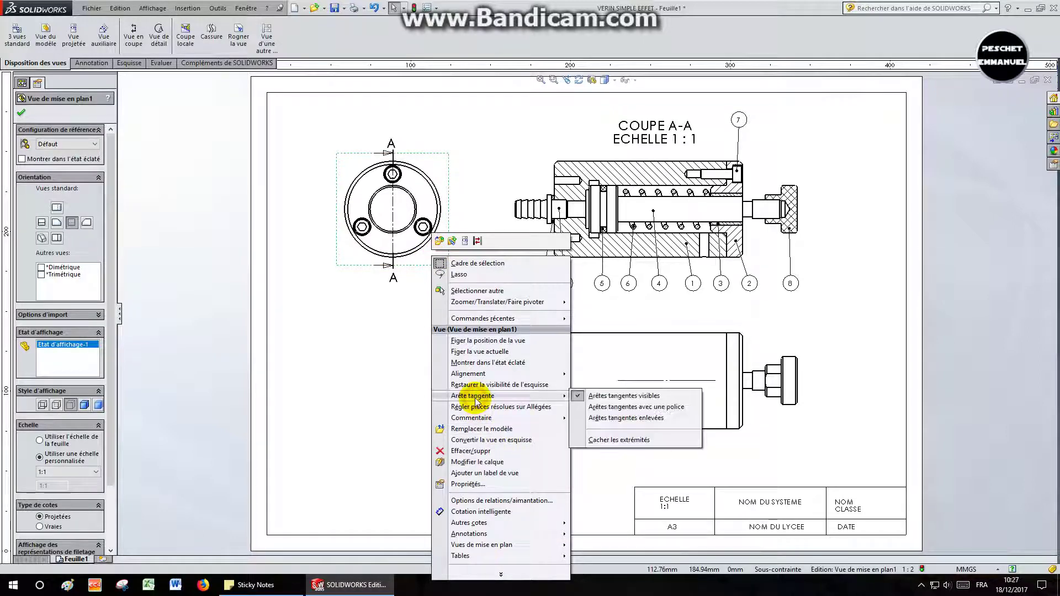
click(616, 417)
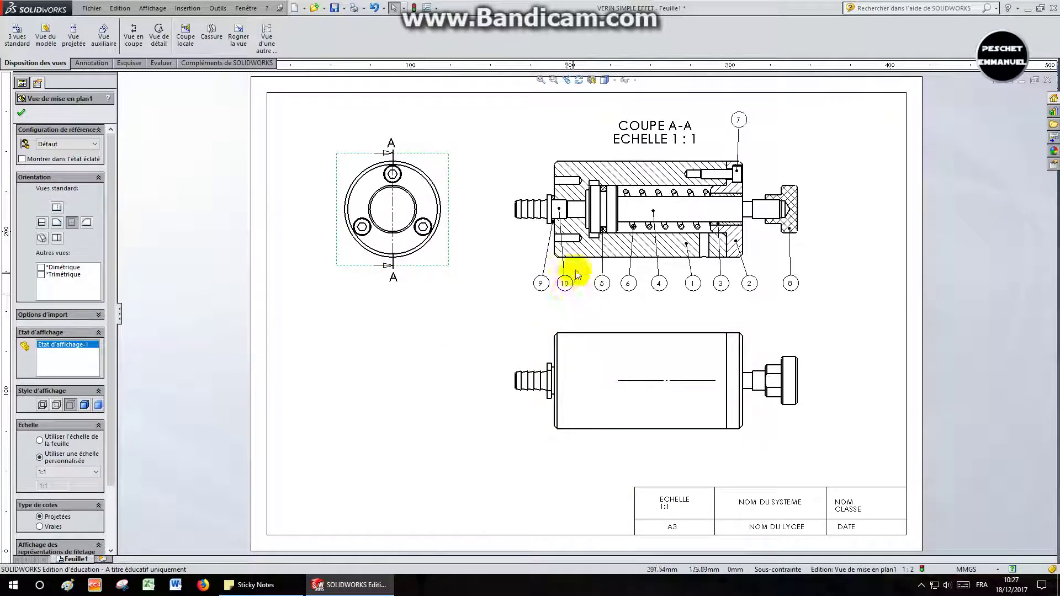
right_click(528, 245)
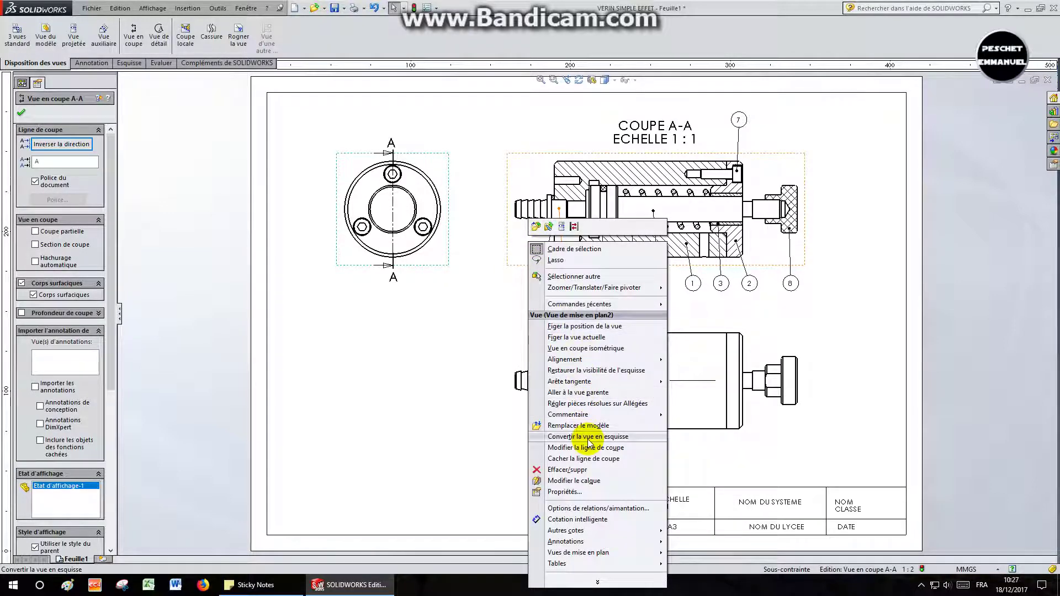
mouse_move(576, 382)
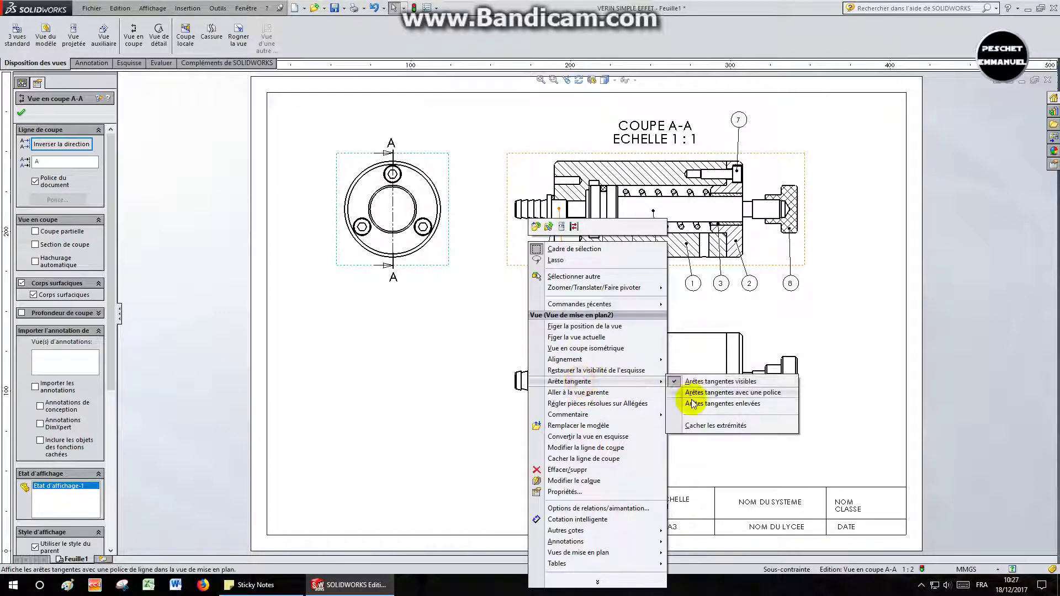
click(688, 405)
Step: Remove the tangent edges from the projected view below the section
click(770, 347)
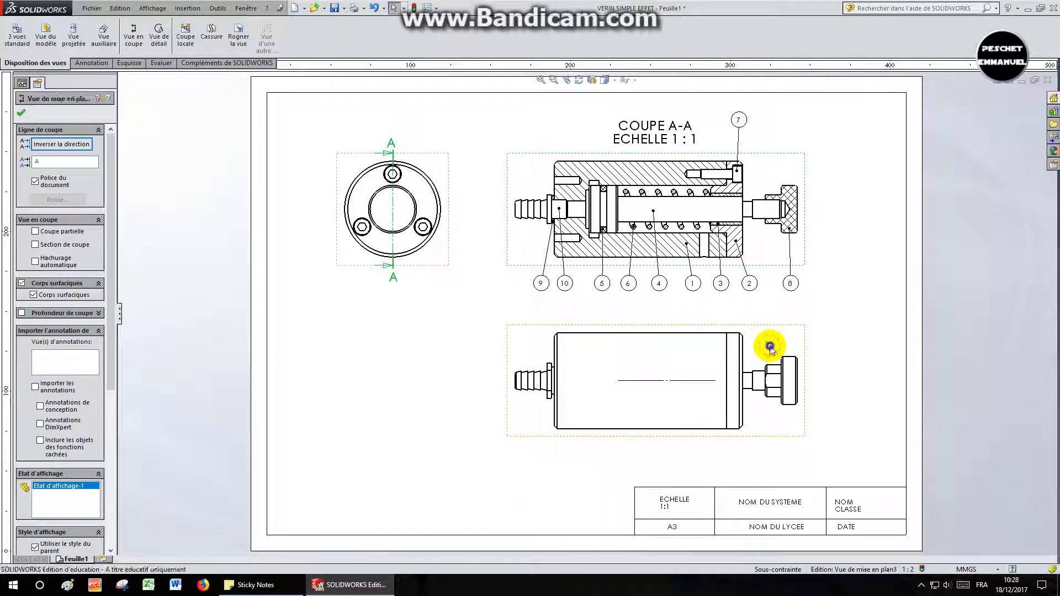
right_click(770, 348)
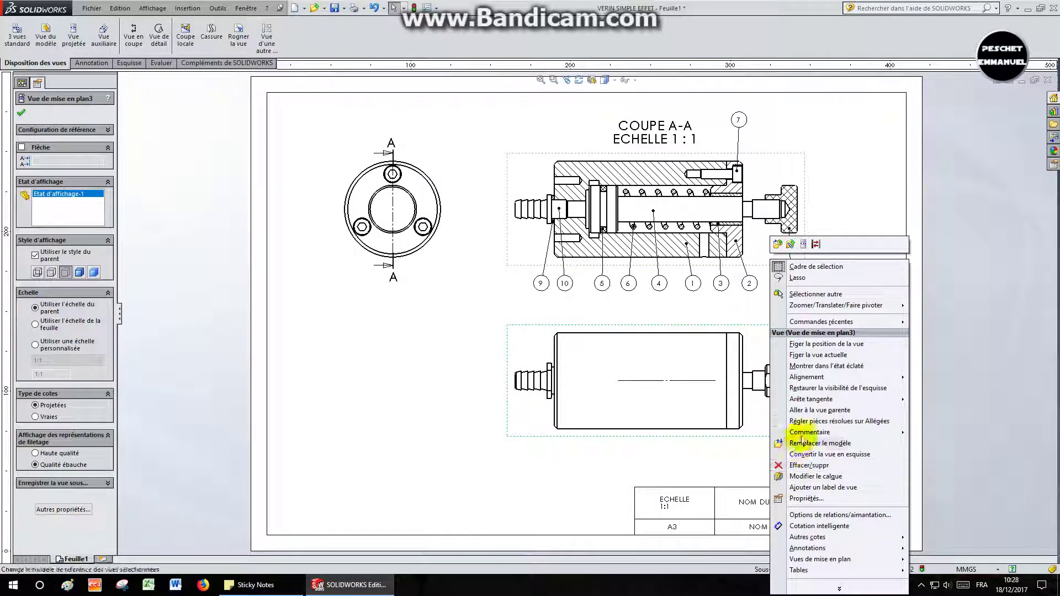
mouse_move(808, 399)
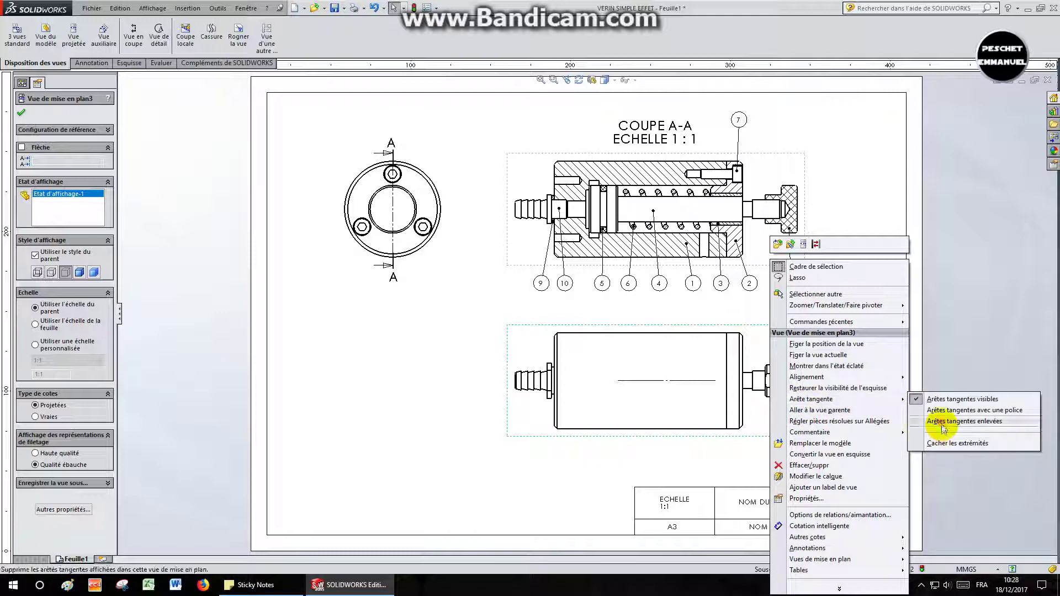
click(943, 432)
Step: Sketch two crossing diagonal lines corner to corner on the middle hexagonal flat beside the rod-end knob in the projected view
scroll(661, 392, down, 2)
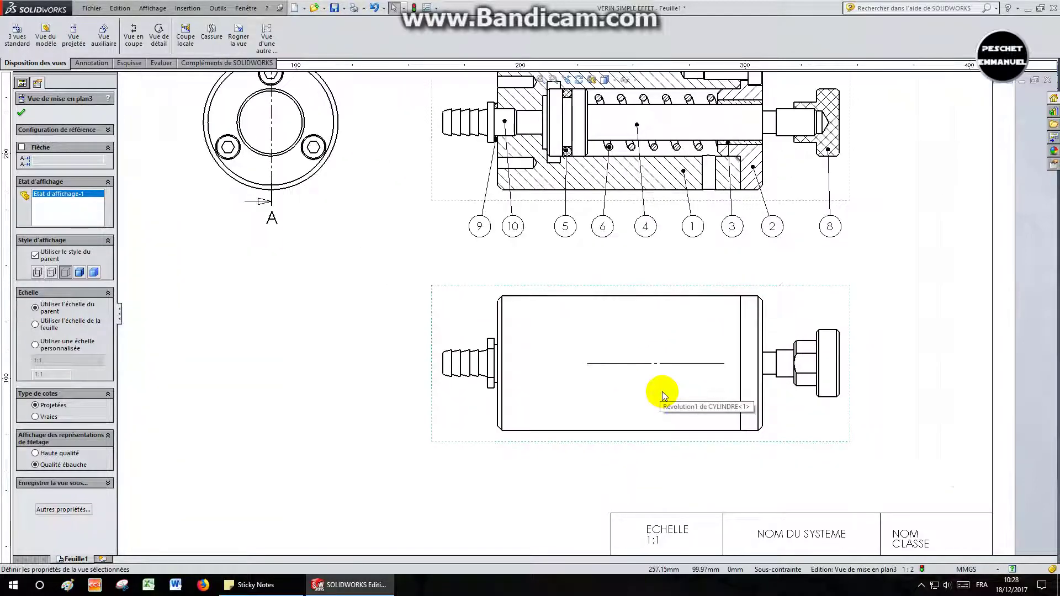
scroll(813, 363, down, 3)
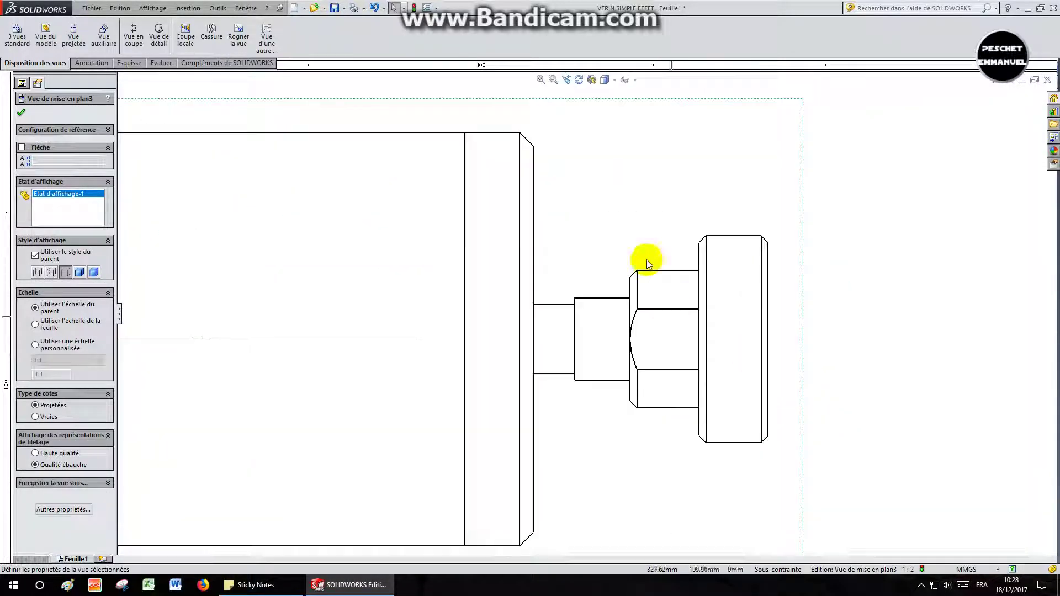
click(89, 64)
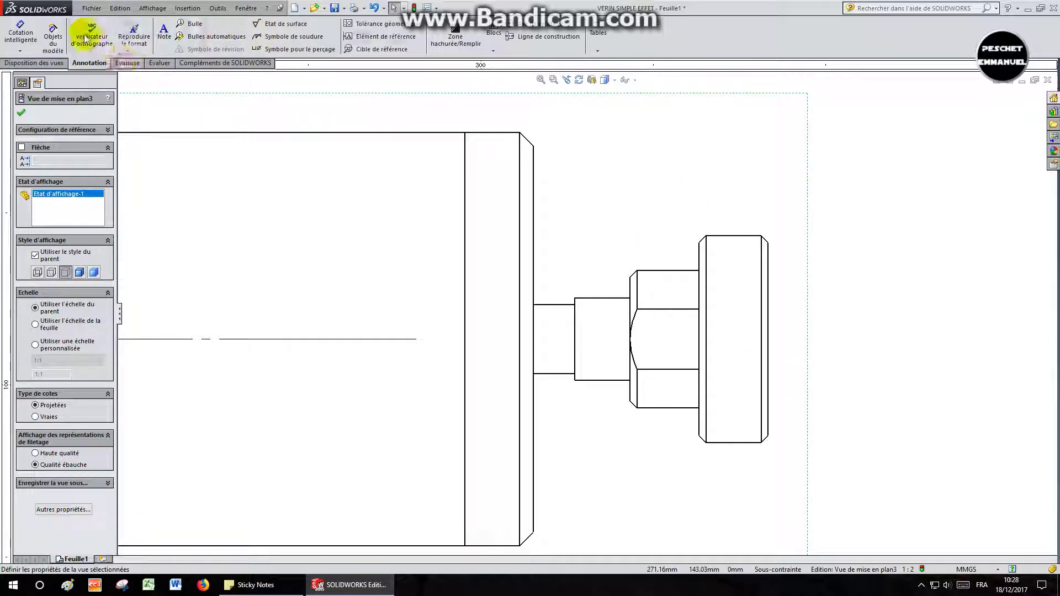
click(49, 26)
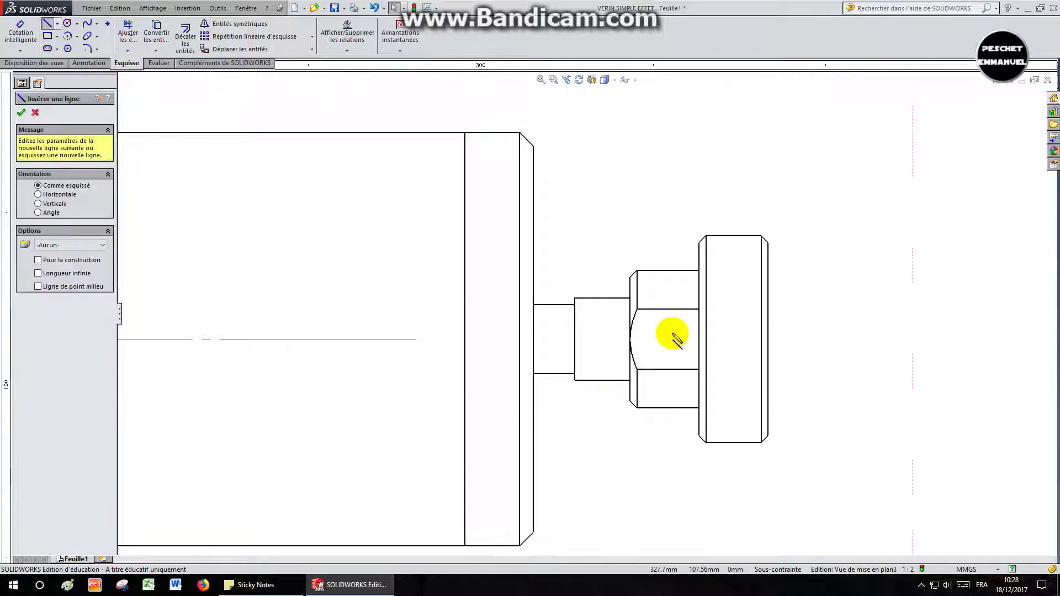
scroll(674, 336, down, 4)
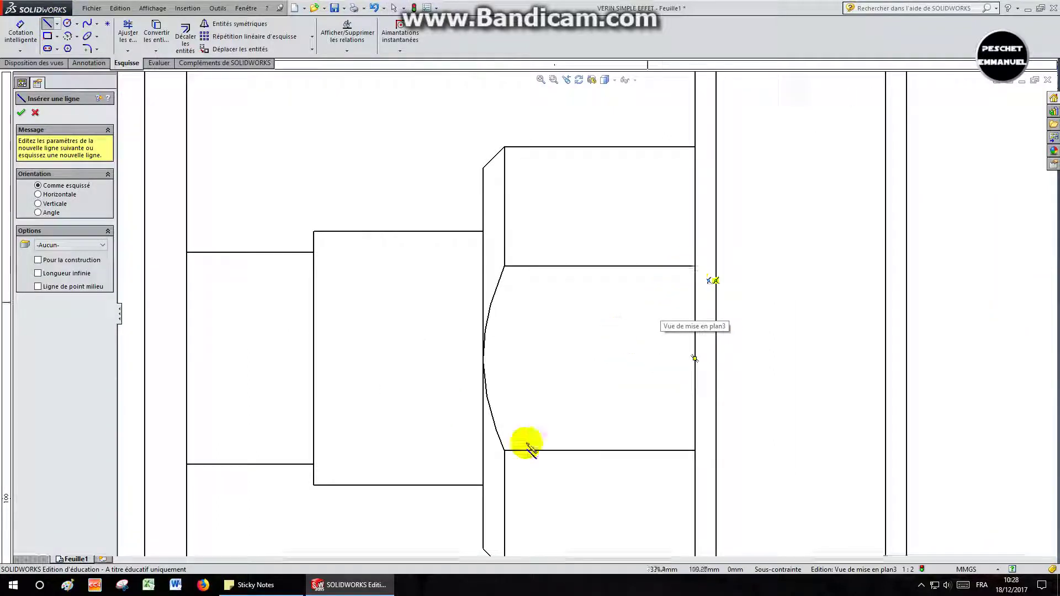
click(504, 451)
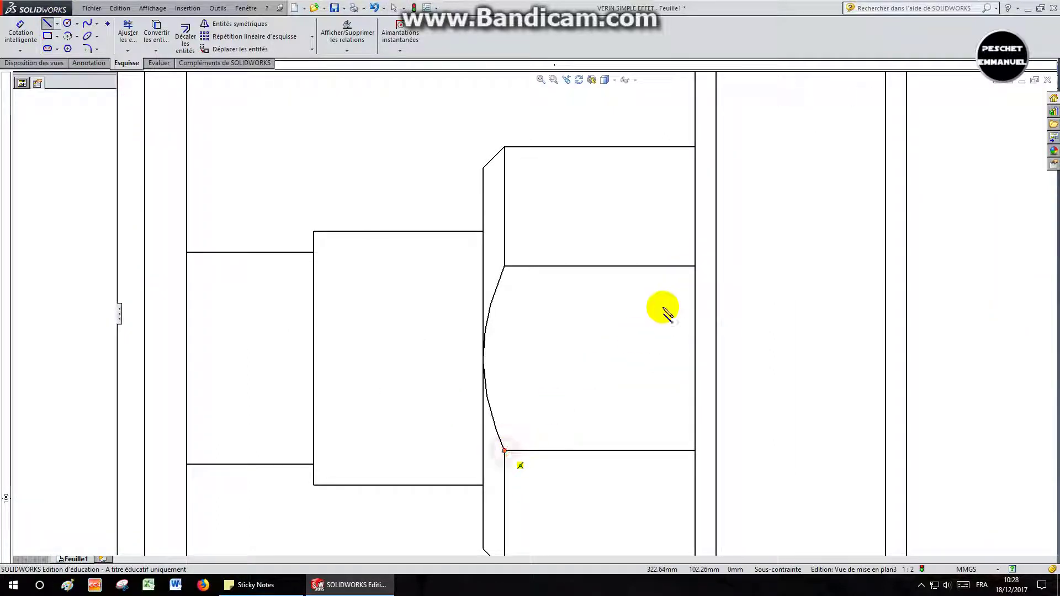
double_click(695, 267)
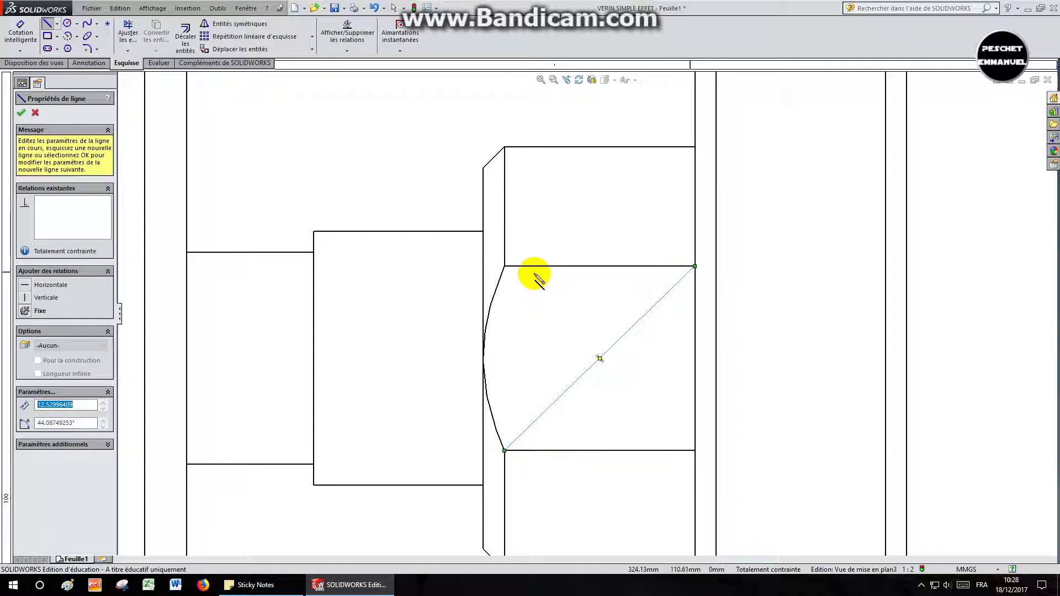
click(505, 267)
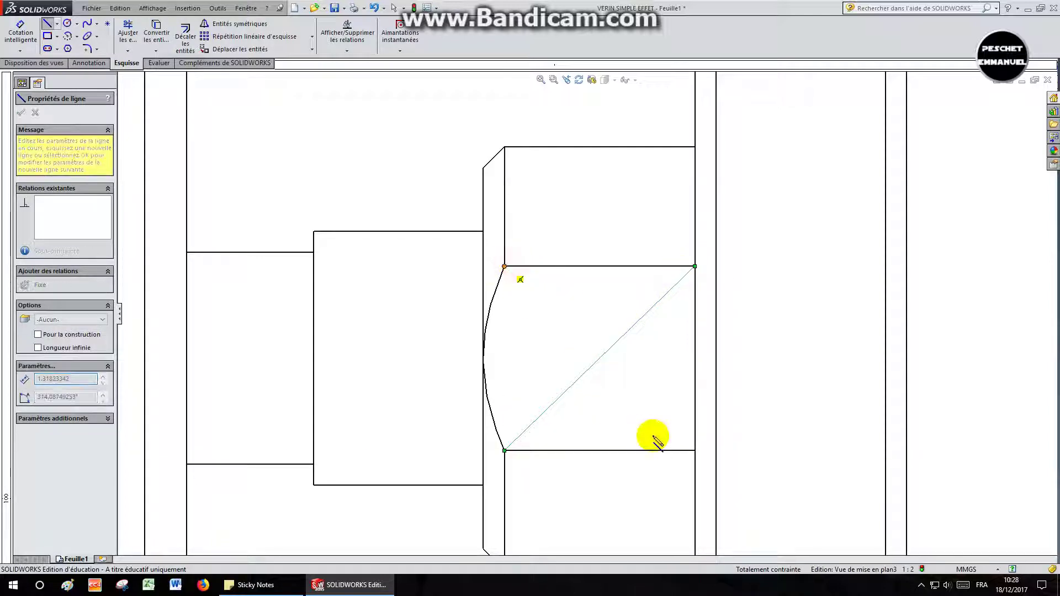
double_click(694, 450)
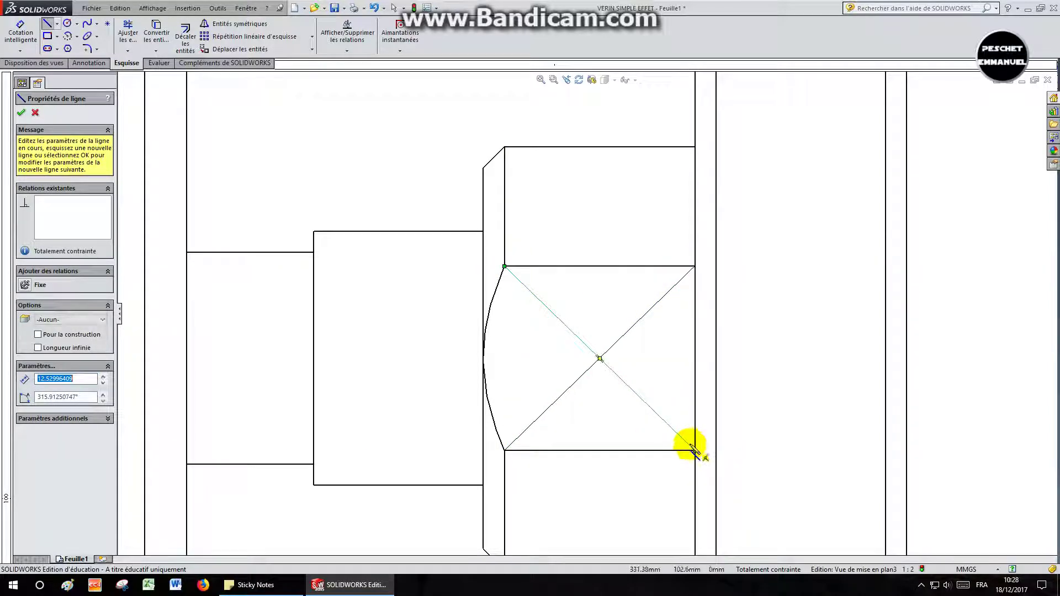
key(Escape)
Step: Sketch two crossing diagonal lines corner to corner on the middle hexagonal flat of the barbed hose fitting in the projected view
scroll(490, 392, up, 5)
scroll(475, 371, up, 6)
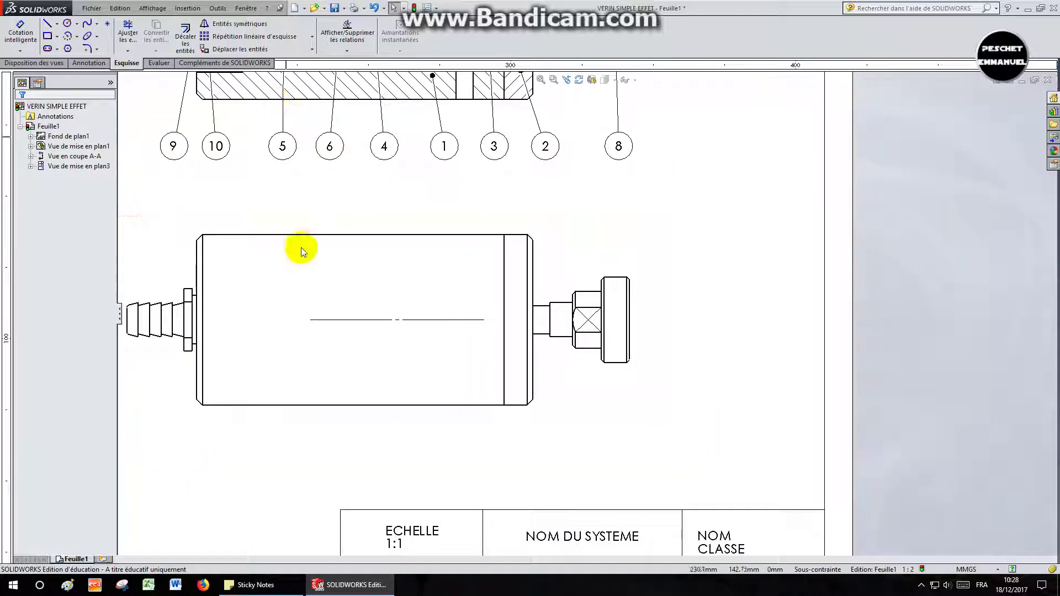
scroll(542, 293, down, 2)
scroll(542, 292, down, 5)
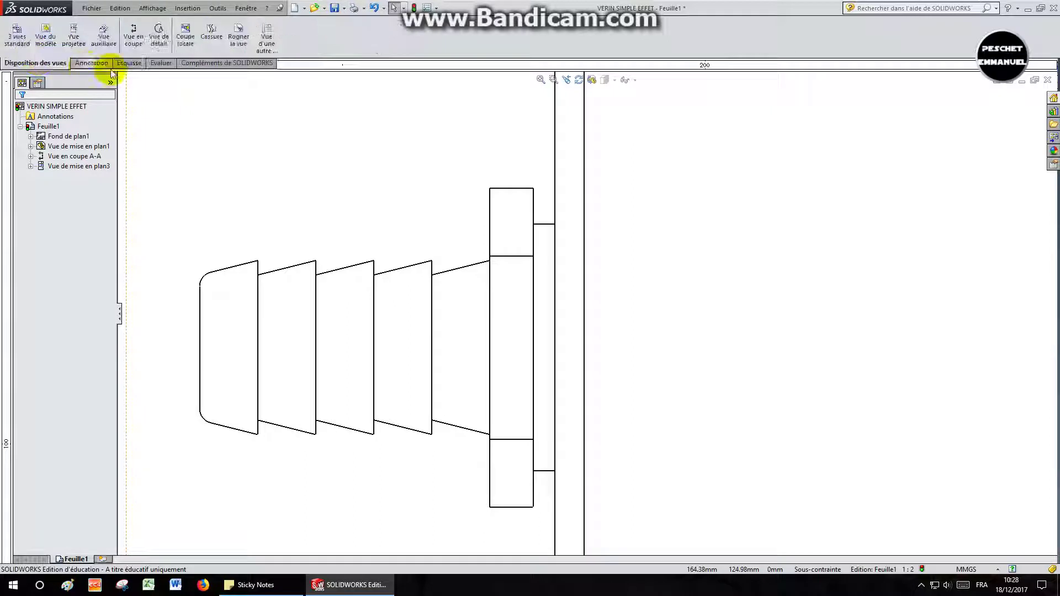
click(47, 23)
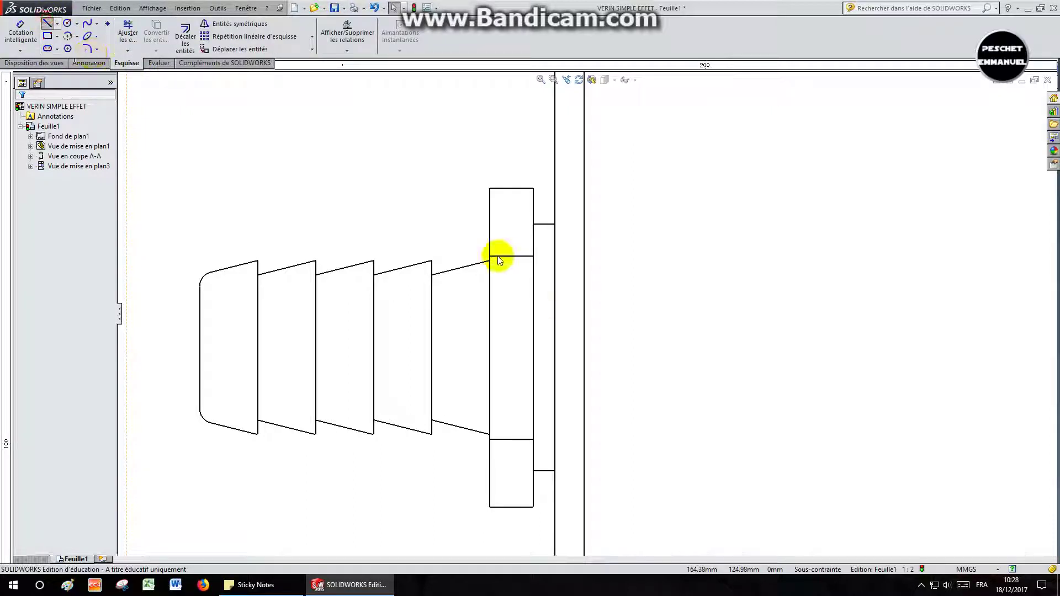
click(533, 256)
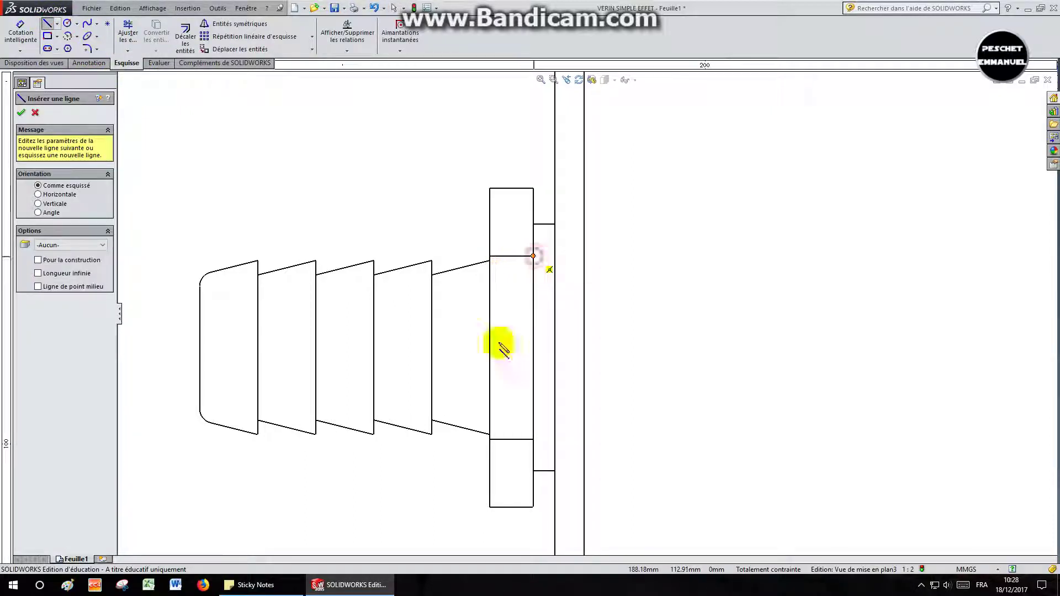
double_click(490, 439)
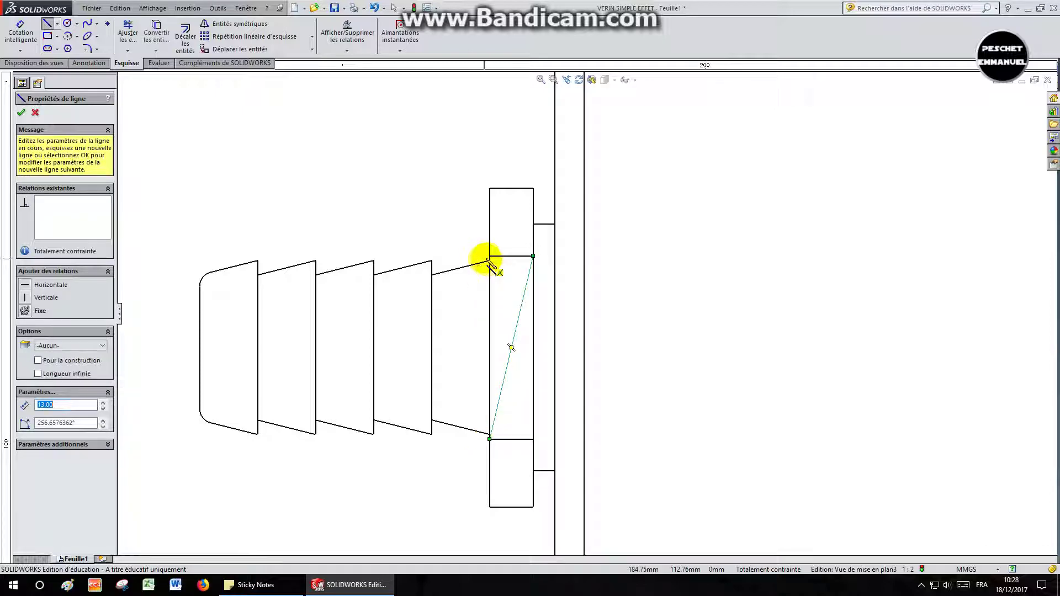
click(490, 256)
click(533, 440)
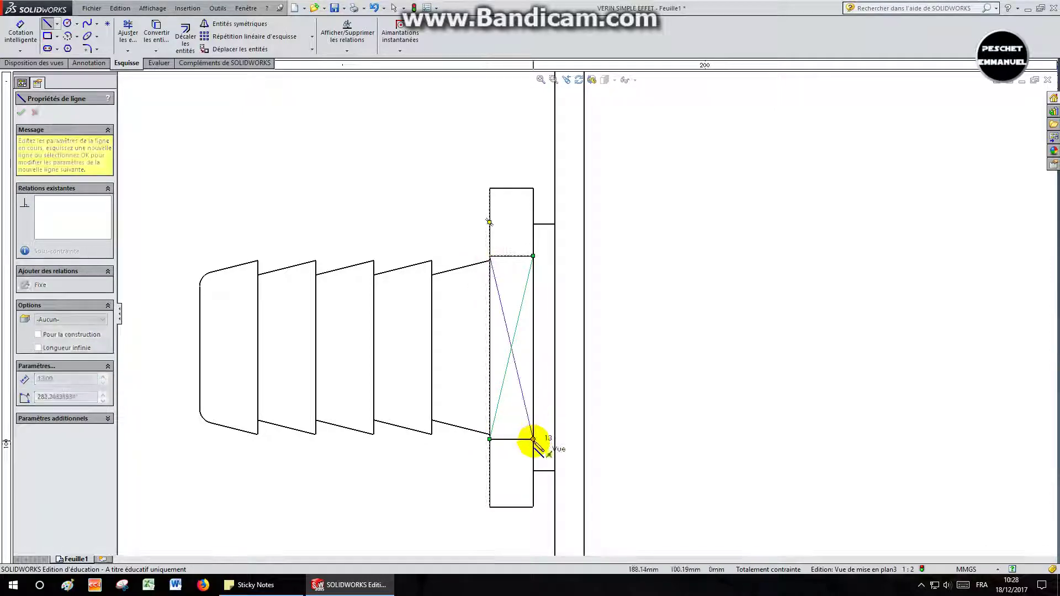
key(Escape)
scroll(757, 292, up, 10)
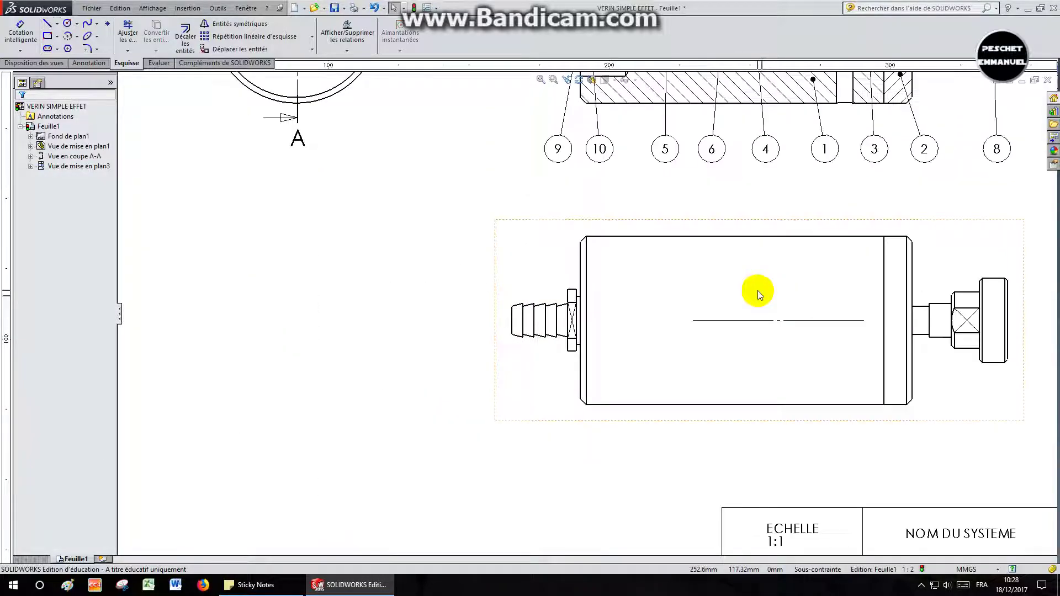
scroll(582, 353, down, 8)
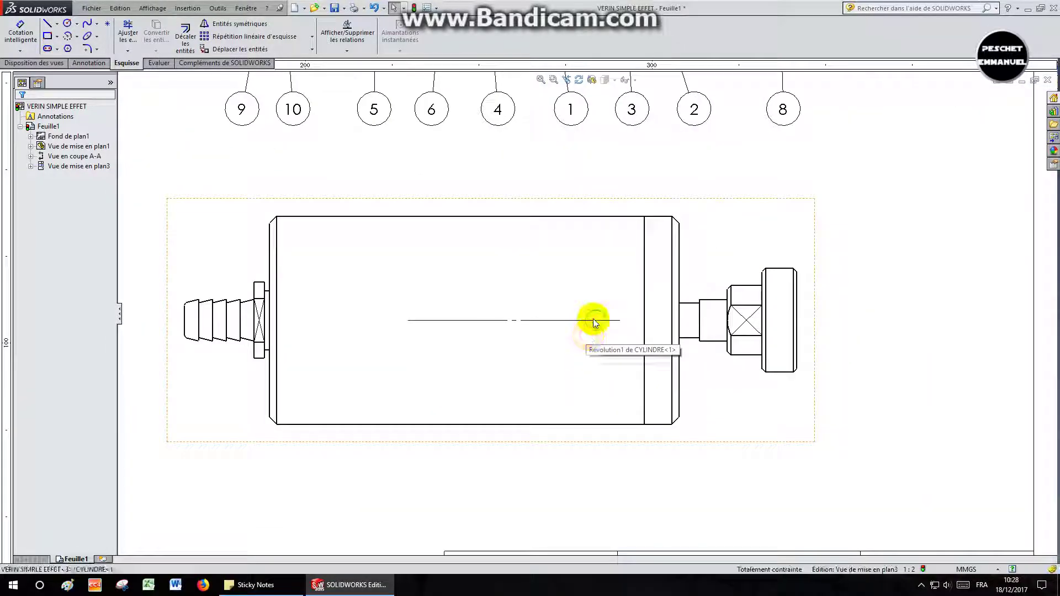
click(593, 322)
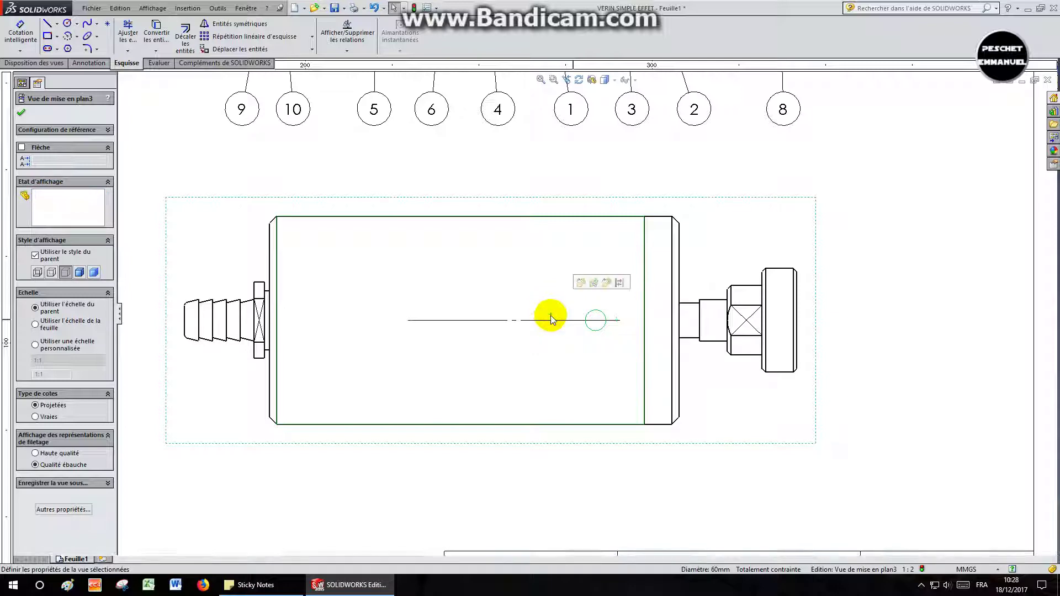
scroll(552, 314, up, 4)
scroll(617, 207, up, 2)
scroll(593, 170, down, 2)
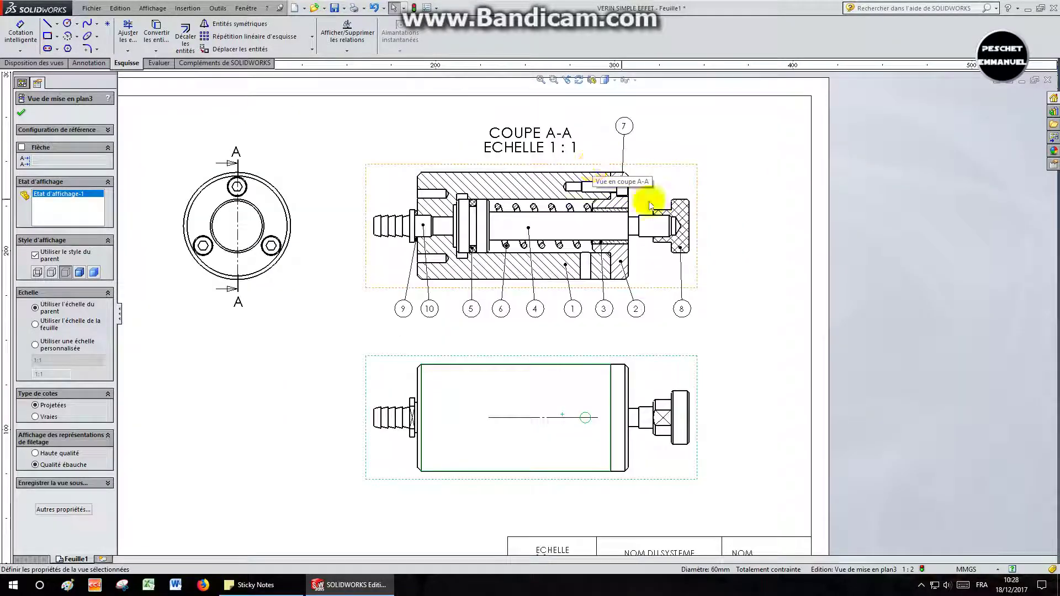
Step: Add center marks to the outer circle and the three socket-head screws in the left view
click(651, 181)
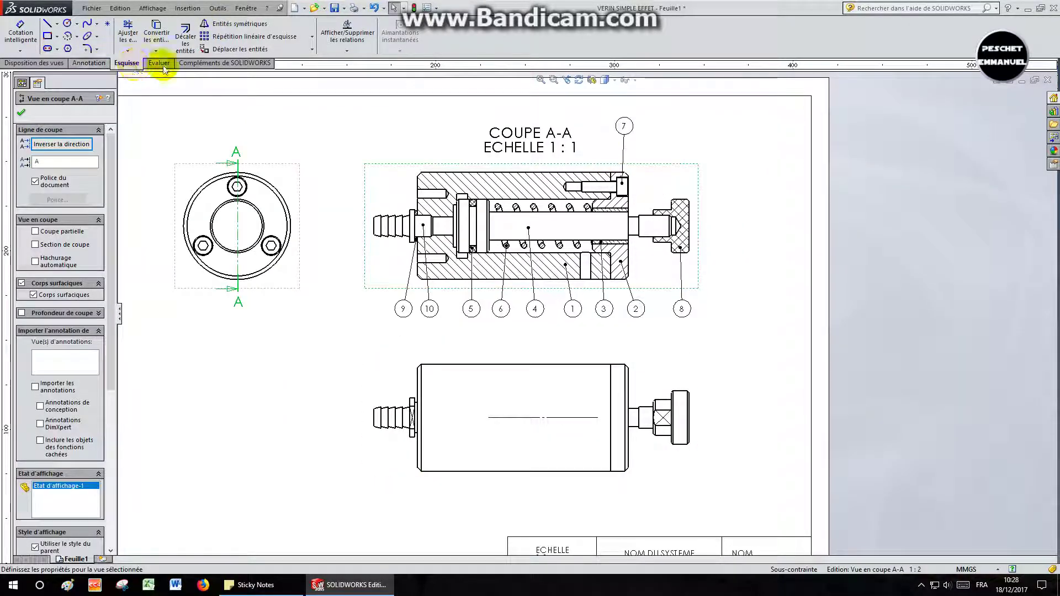
click(90, 63)
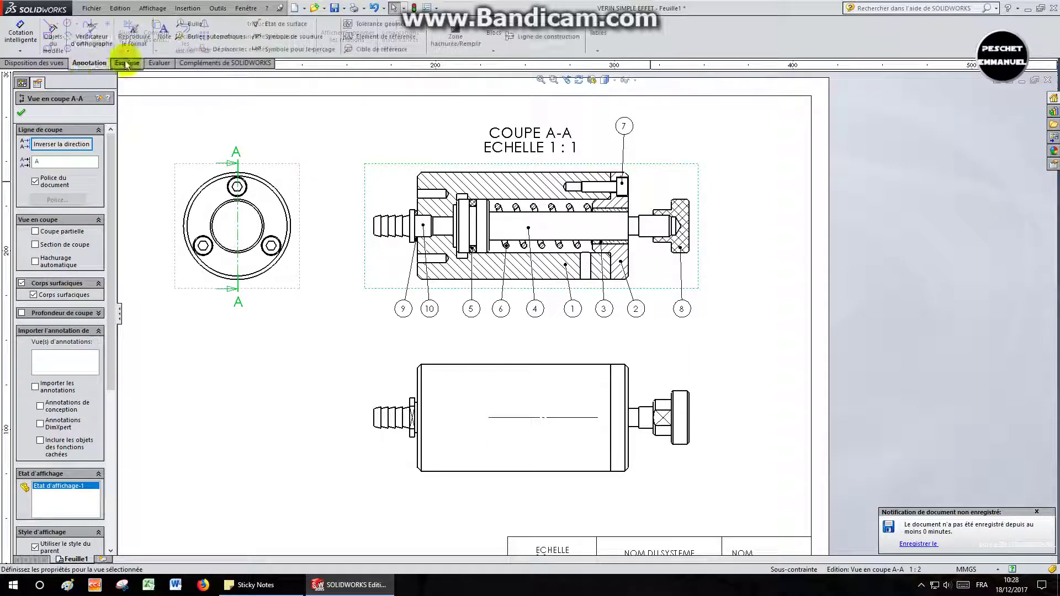
click(520, 28)
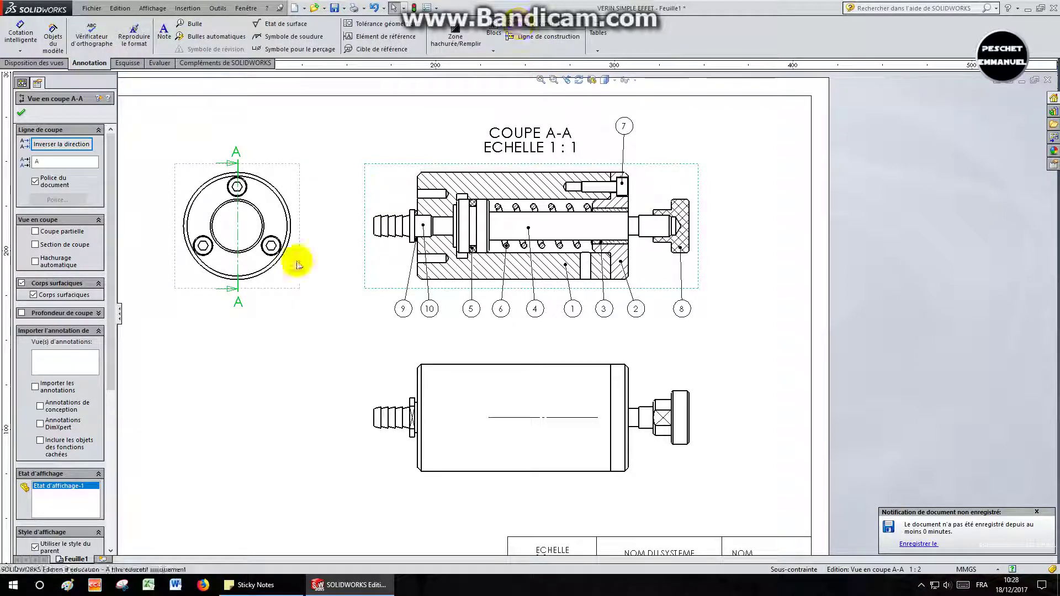
click(260, 281)
scroll(271, 265, down, 5)
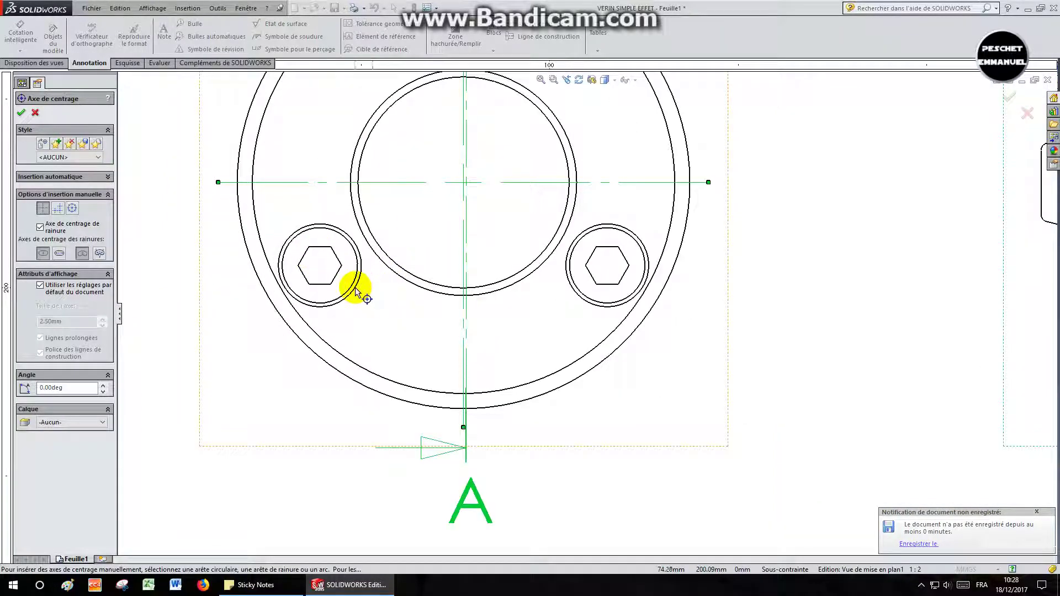
click(355, 292)
click(570, 290)
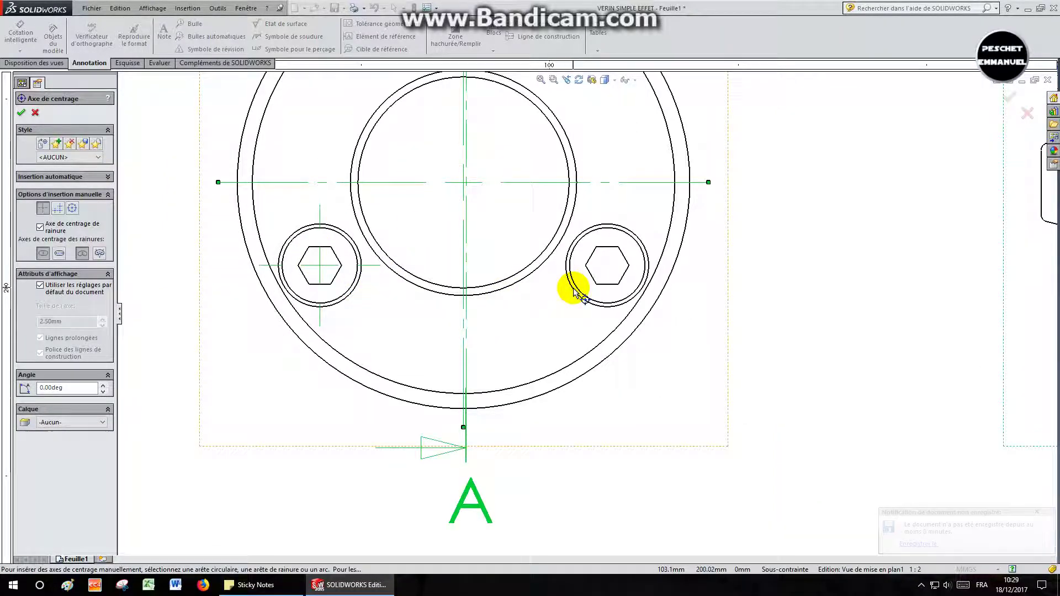
scroll(611, 206, up, 4)
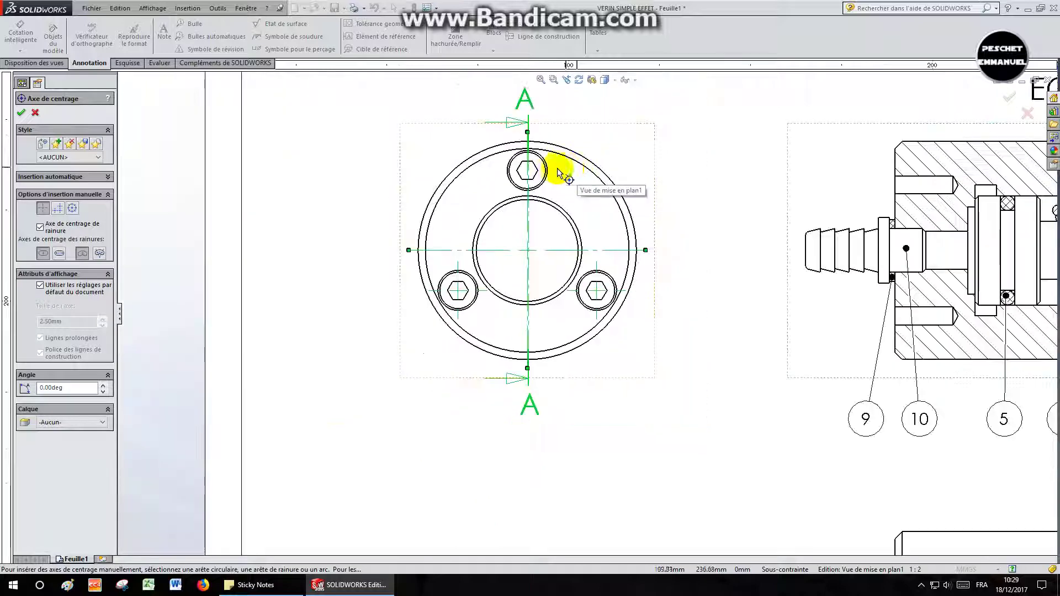
click(550, 172)
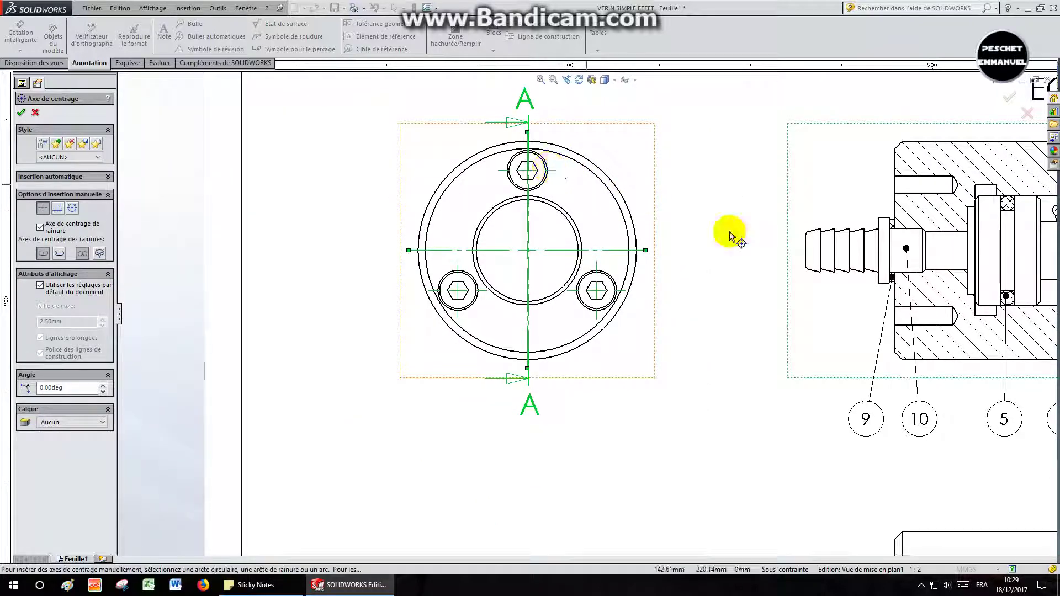
scroll(970, 407, up, 4)
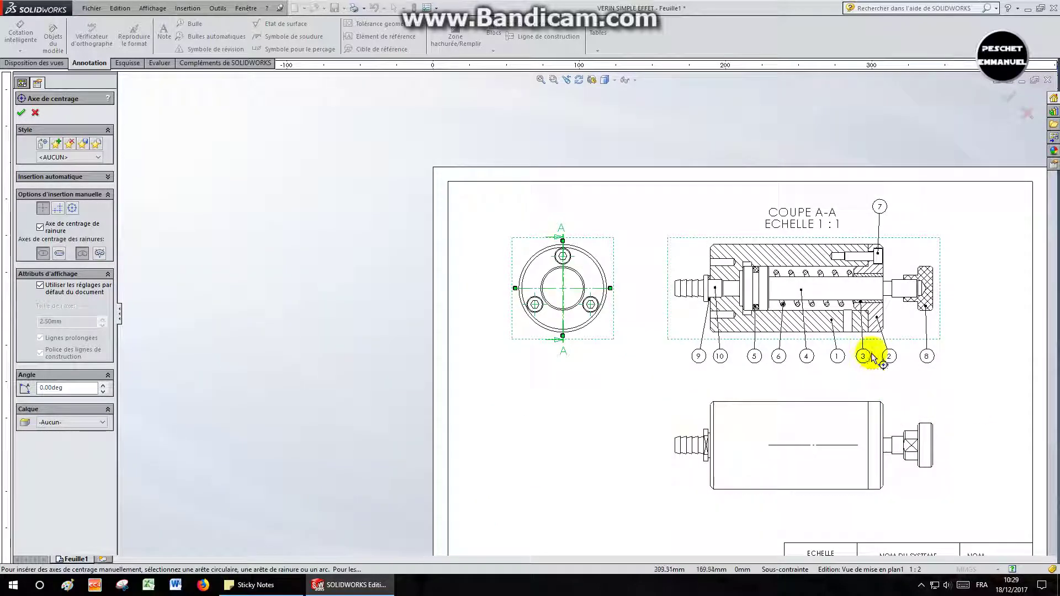
Step: Finish the center marks and add centerlines to the two threaded holes at the fitting end and the cap screw in section A-A
scroll(869, 359, down, 1)
scroll(866, 348, down, 1)
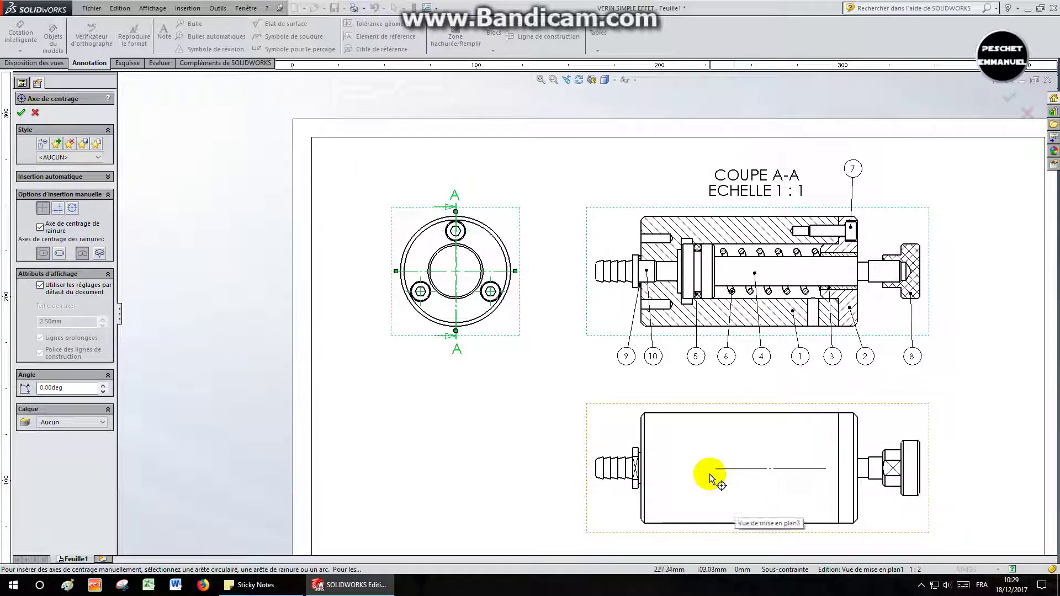
click(21, 113)
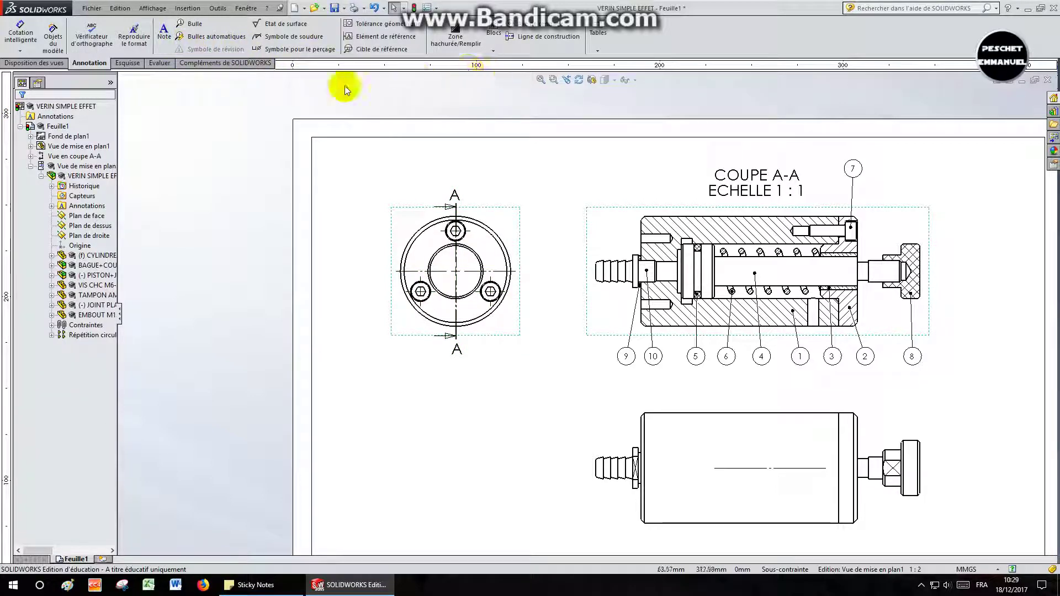
click(531, 40)
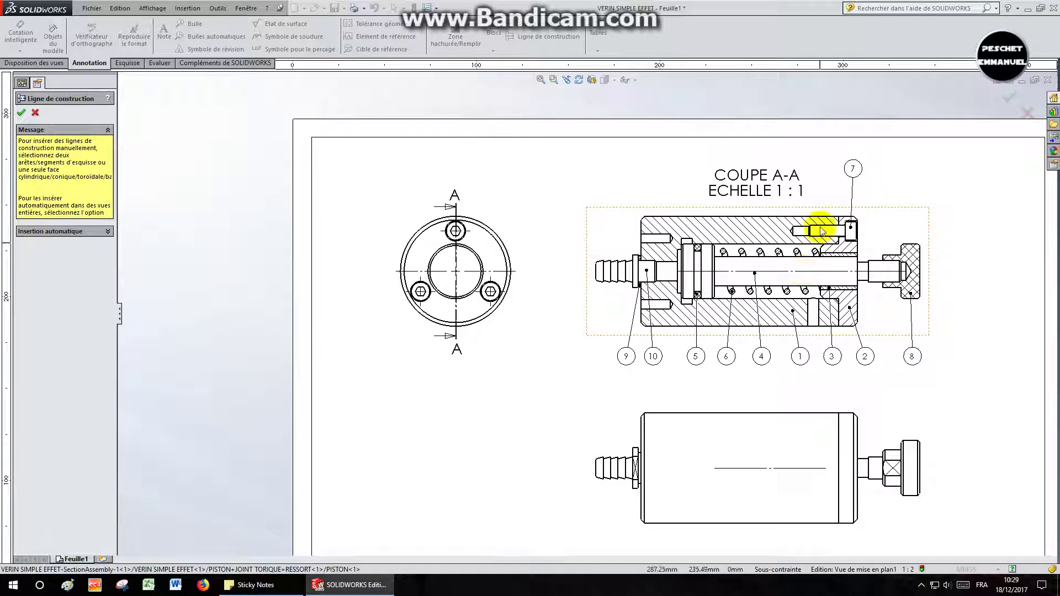
scroll(679, 259, down, 3)
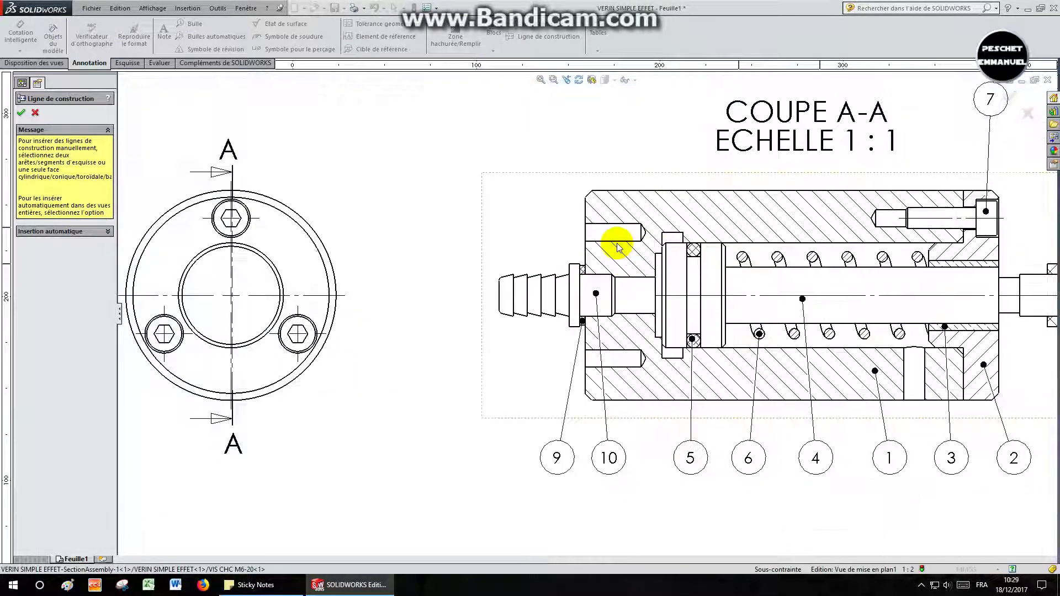
click(614, 236)
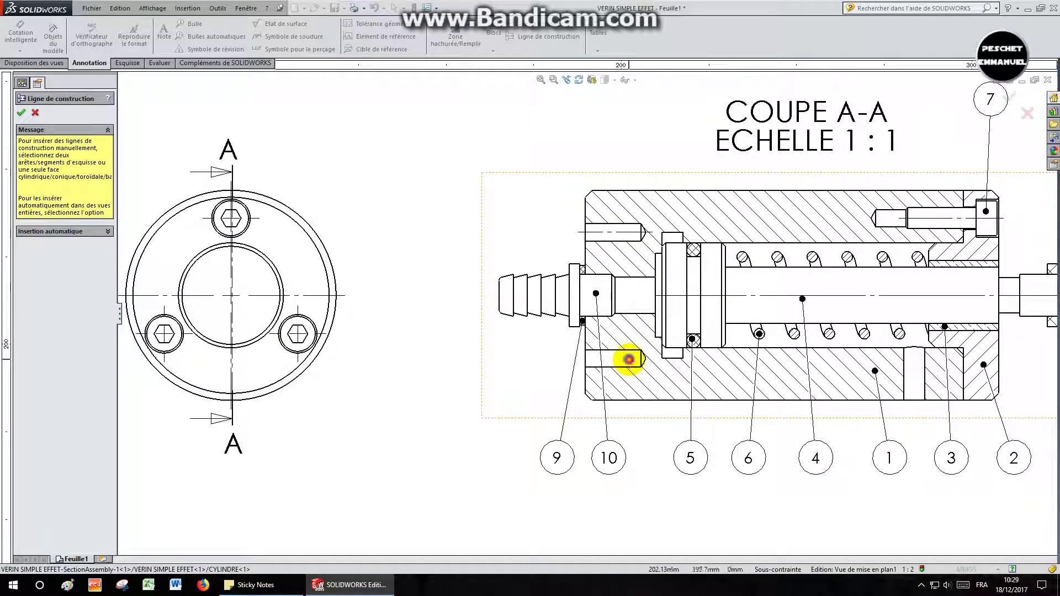
click(897, 219)
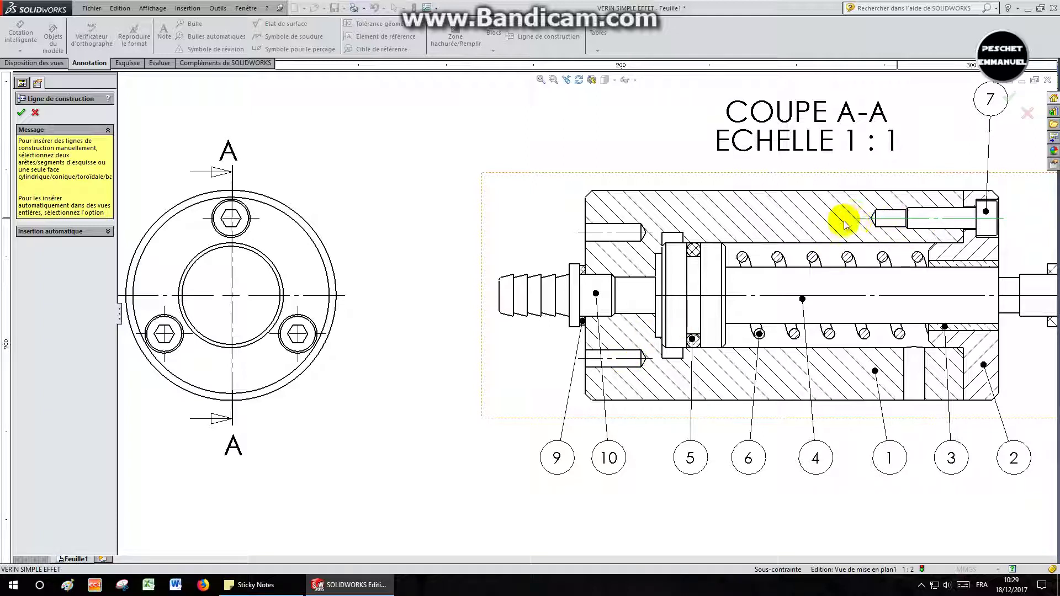
Step: Add the main axis centerline through the piston rod in section A-A and extend it past the rod-end knob
click(683, 298)
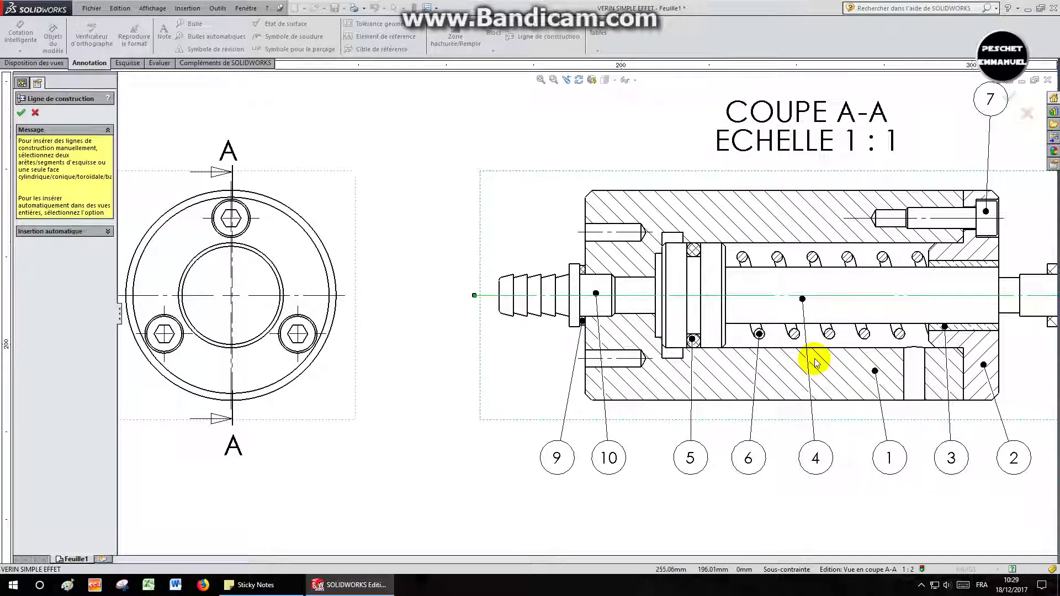
scroll(811, 359, up, 3)
scroll(928, 274, down, 5)
scroll(879, 299, down, 1)
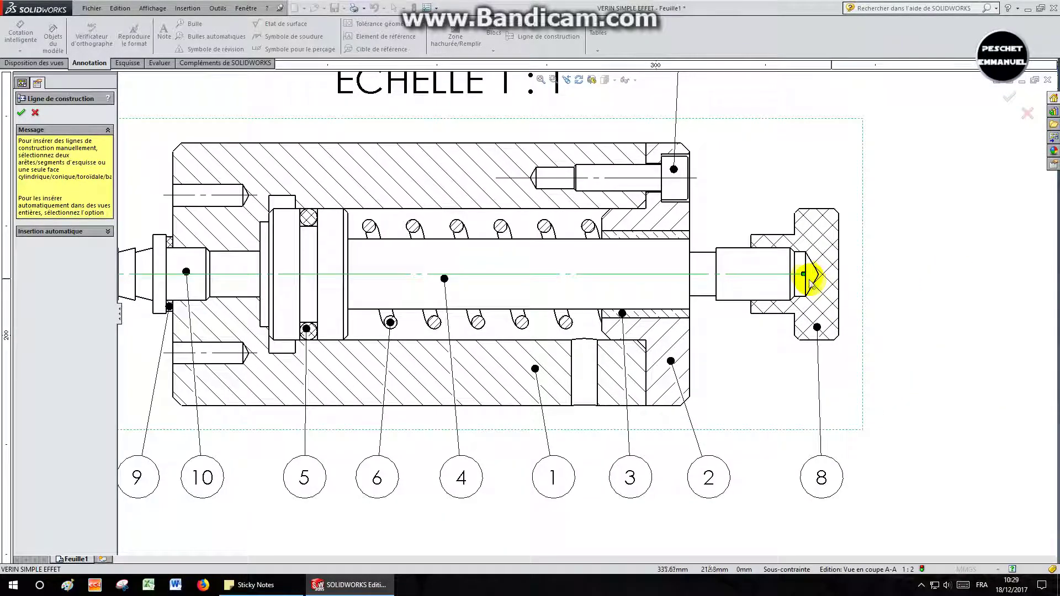
drag(804, 274, 854, 274)
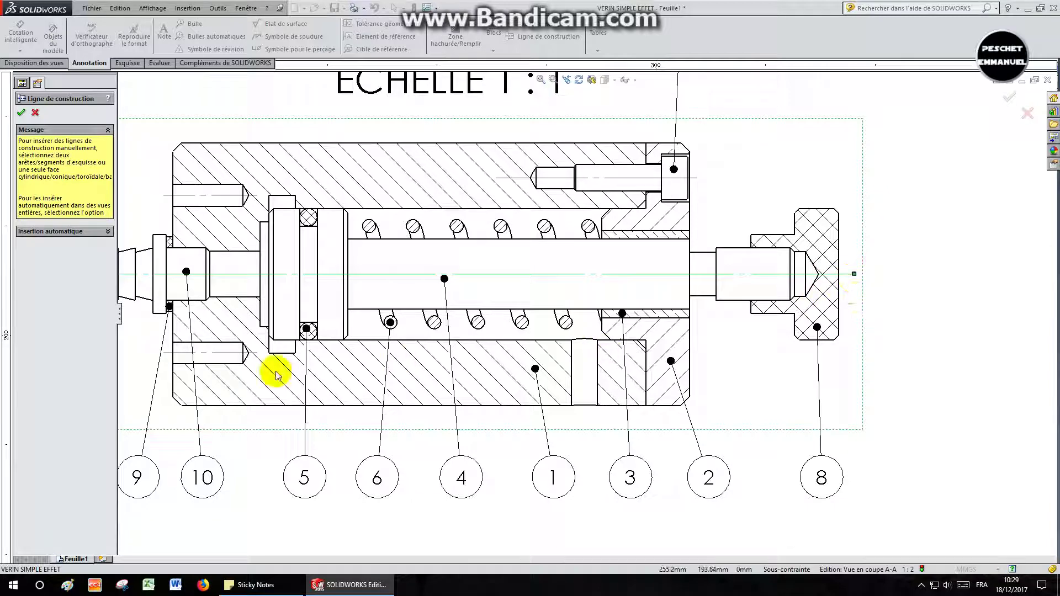
click(21, 113)
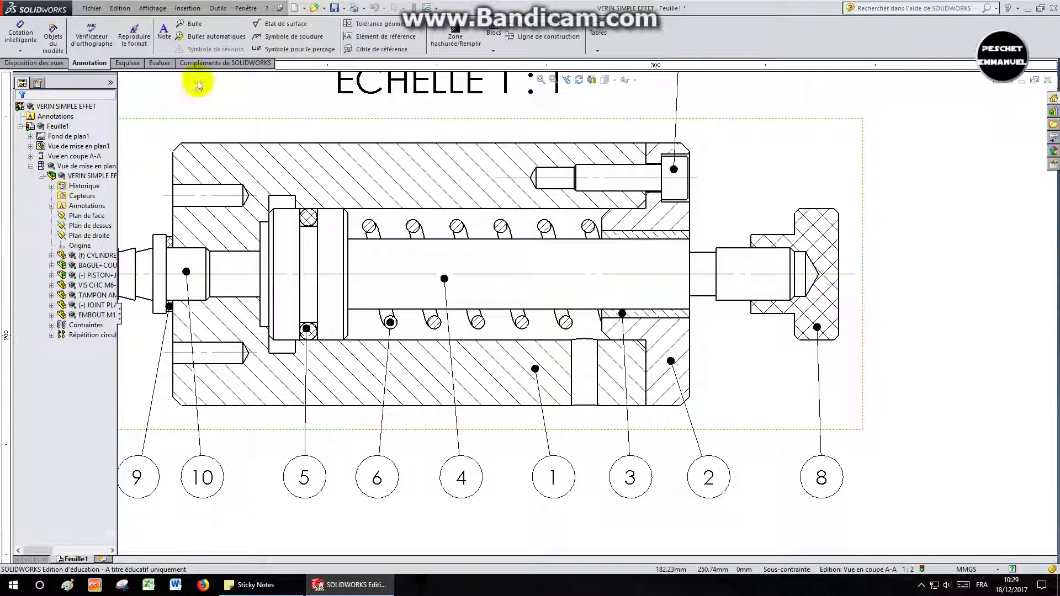
Step: Add a centerline to the radial hole in the cylinder's lower wall in section A-A and lengthen it beyond the wall
click(548, 36)
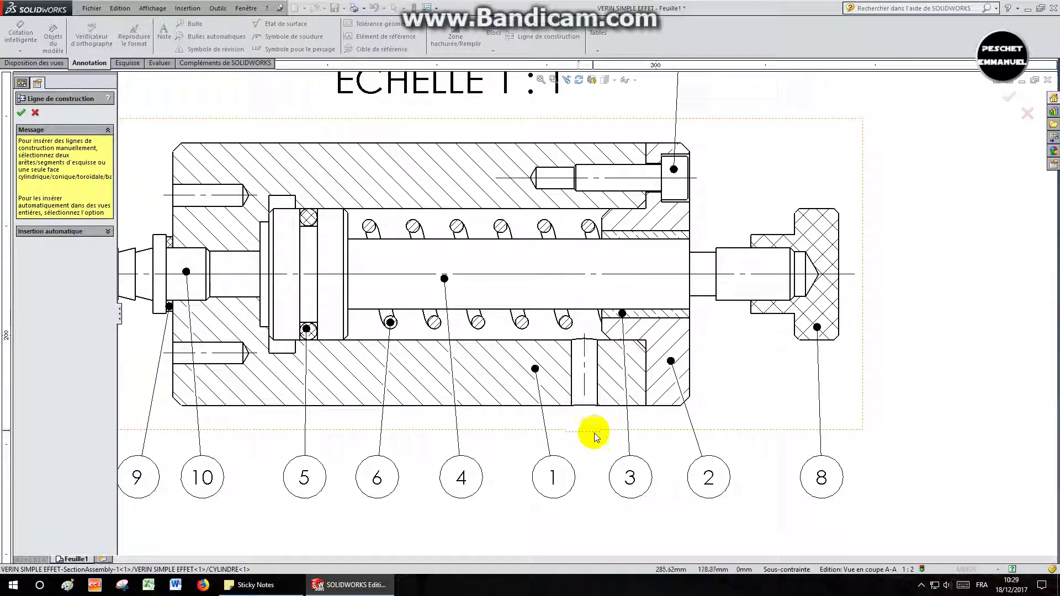
key(Escape)
click(583, 405)
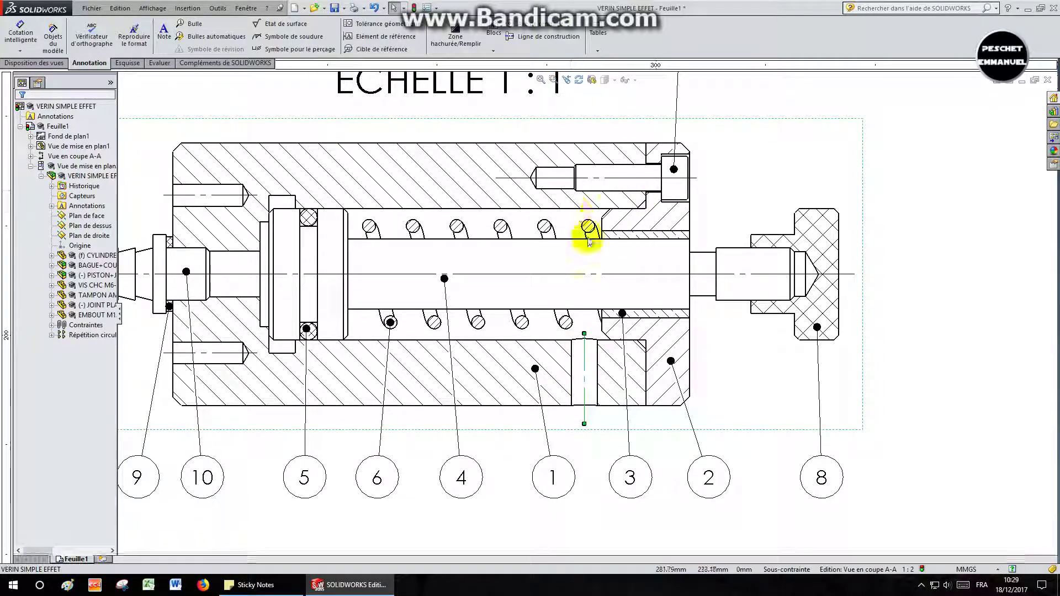
Step: Add a centerline to the cylinder body in the projected view and extend it past the rod-end knob
scroll(602, 502, up, 5)
scroll(538, 430, down, 4)
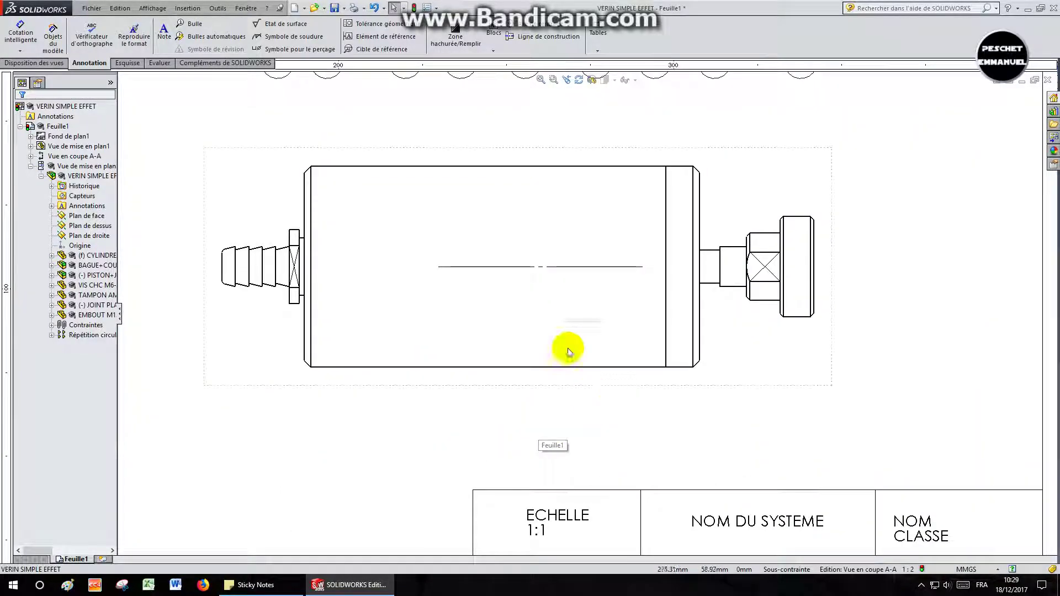
click(529, 42)
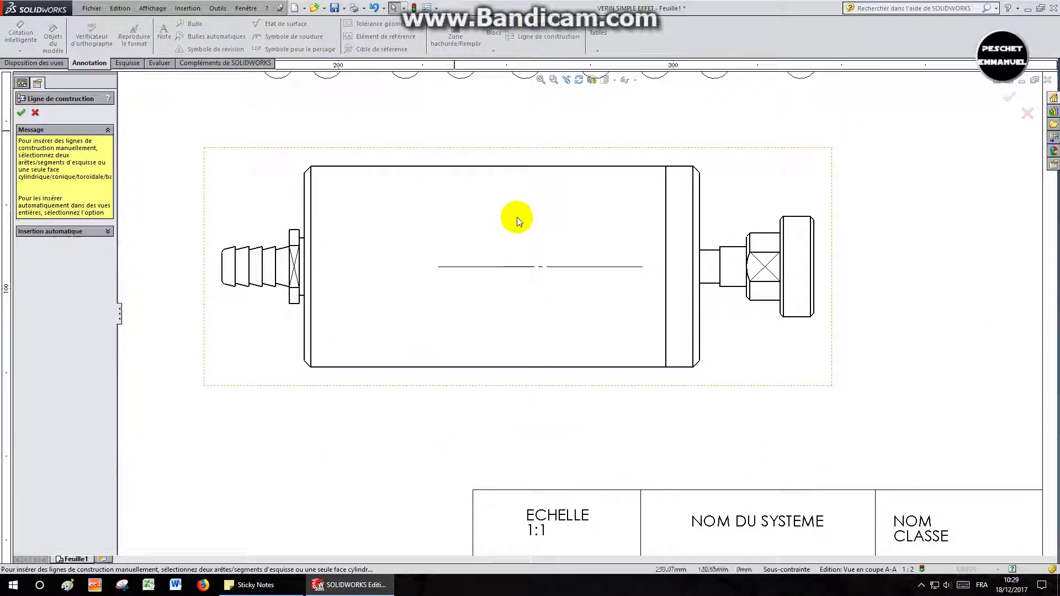
click(516, 216)
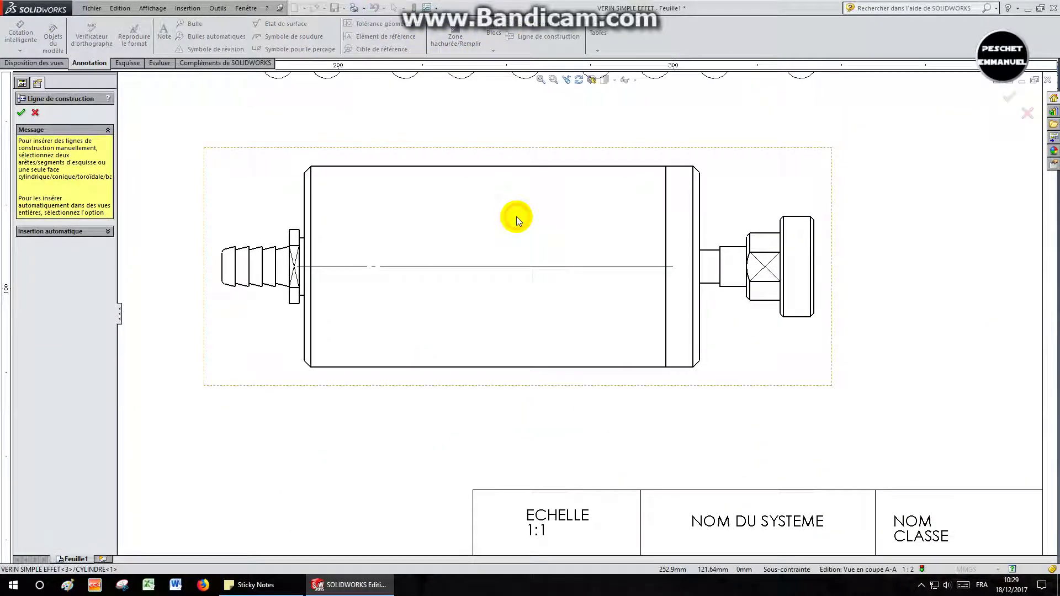
click(423, 267)
drag(297, 267, 201, 274)
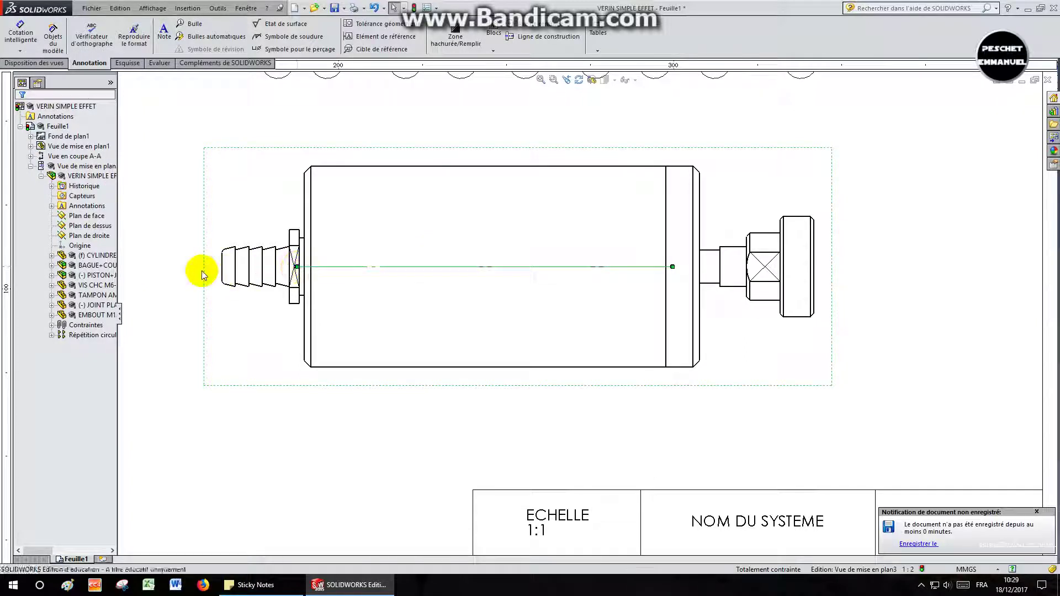
click(143, 270)
click(294, 267)
drag(671, 268, 843, 270)
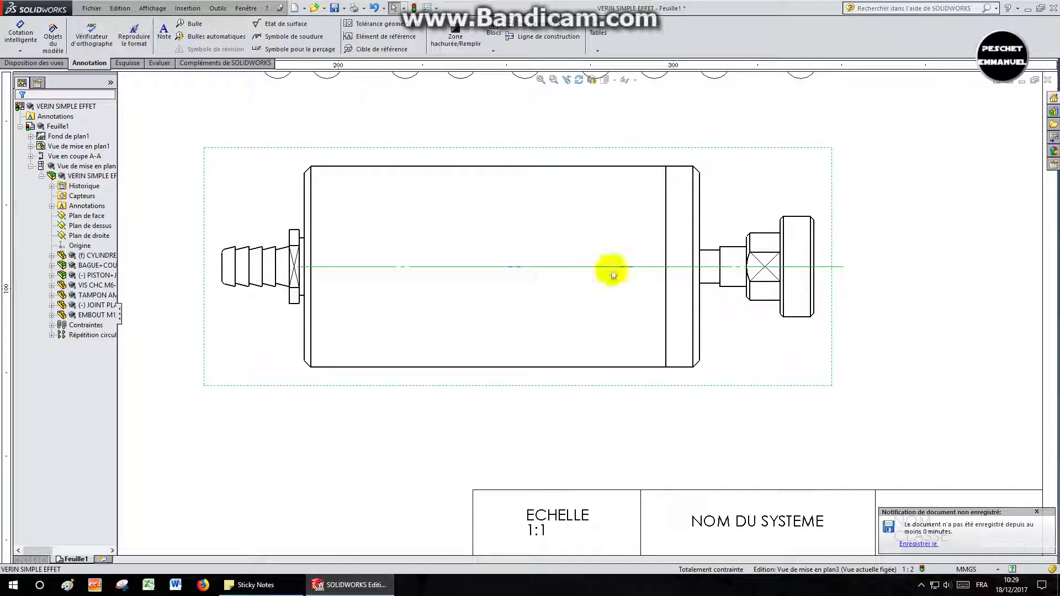
Step: Extend the other end of the projected view's centerline past the barbed hose fitting
click(293, 271)
scroll(314, 304, down, 5)
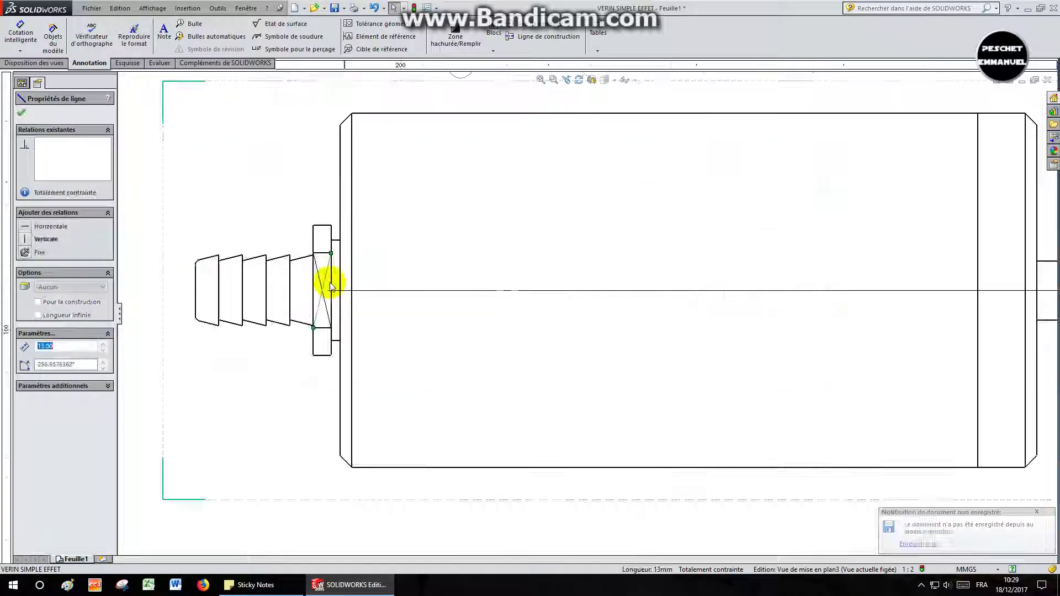
key(Escape)
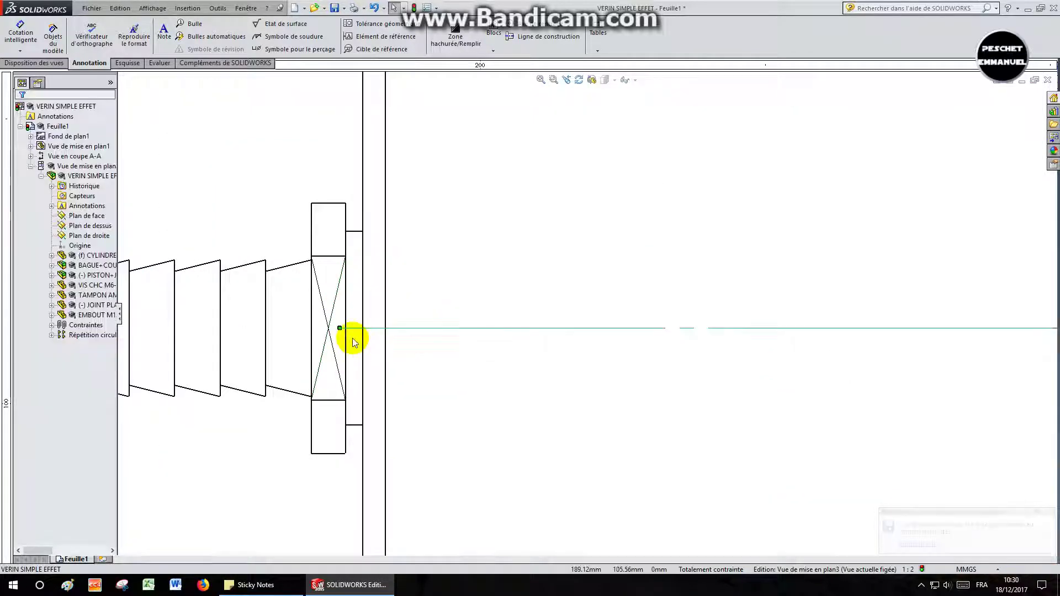
scroll(243, 338, up, 3)
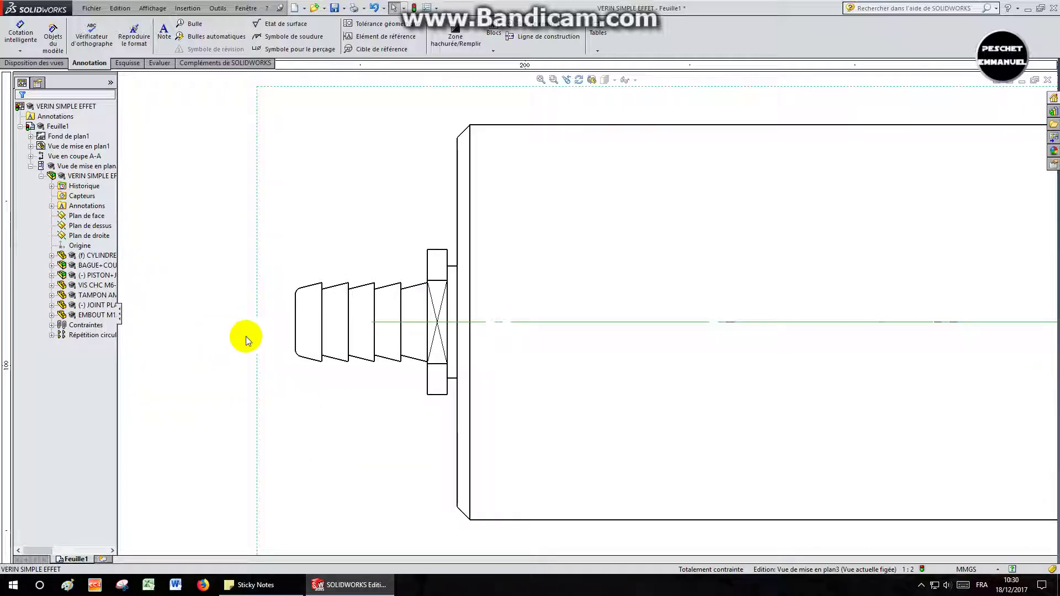
scroll(780, 309, up, 5)
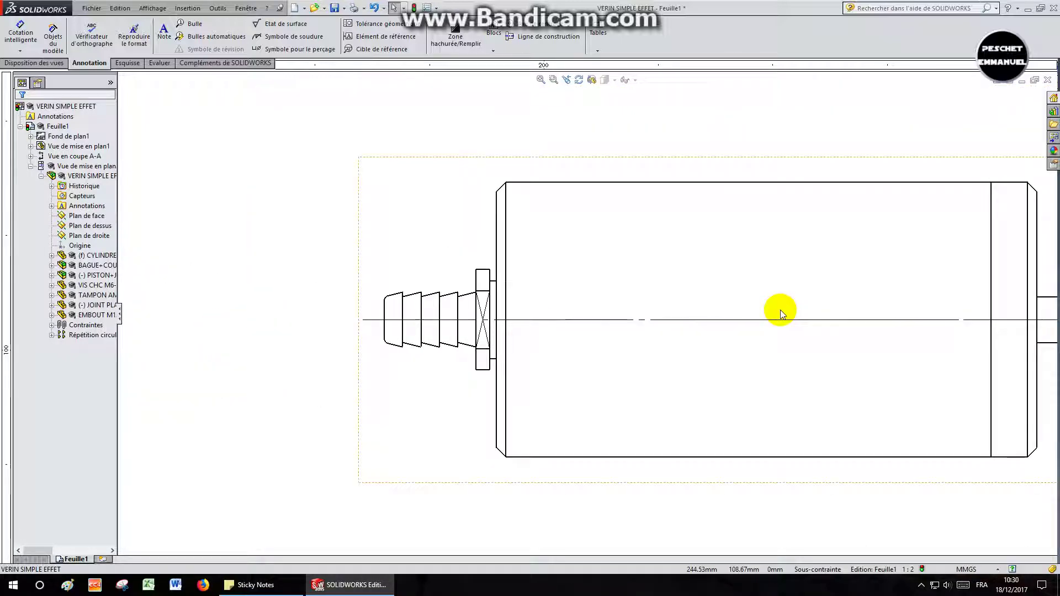
Step: Edit the sheet format and replace NOM DU SYSTEME in the title block with VERIN SIMPLE EFFET
scroll(555, 182, up, 2)
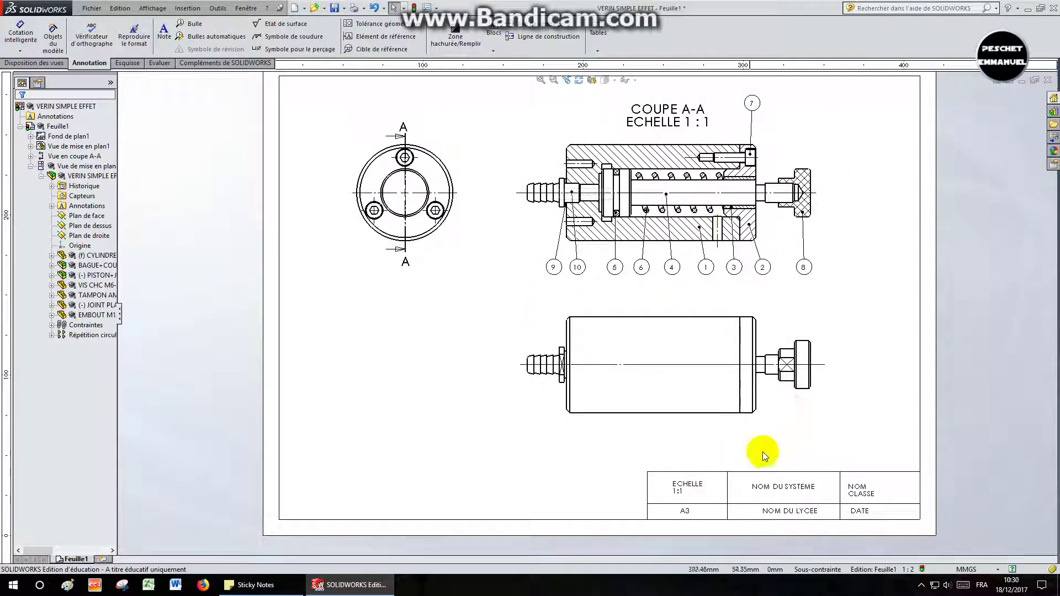
right_click(882, 450)
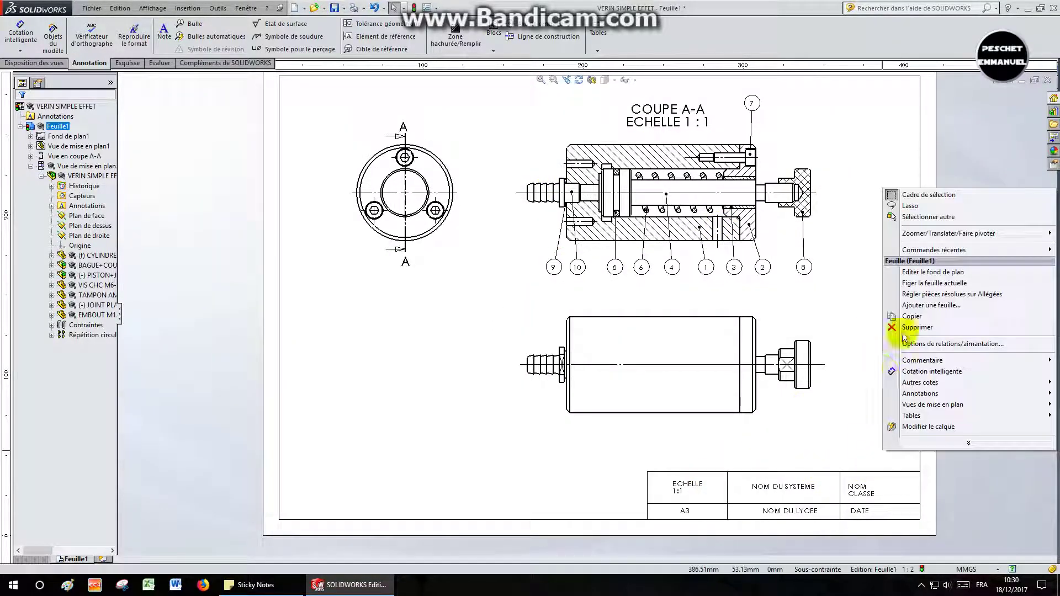
click(931, 272)
scroll(685, 472, down, 4)
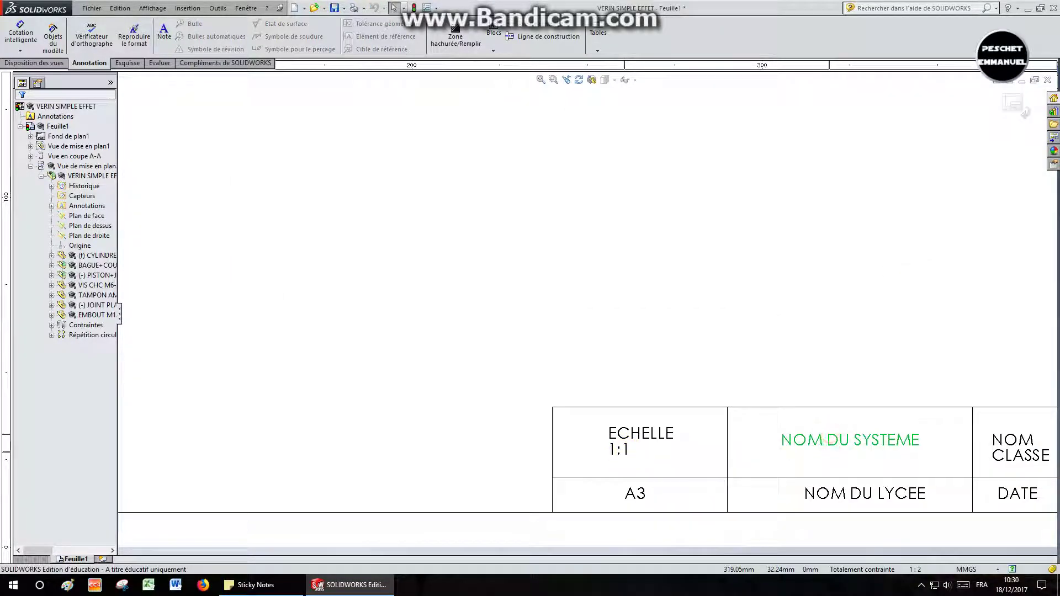
double_click(829, 438)
text(V)
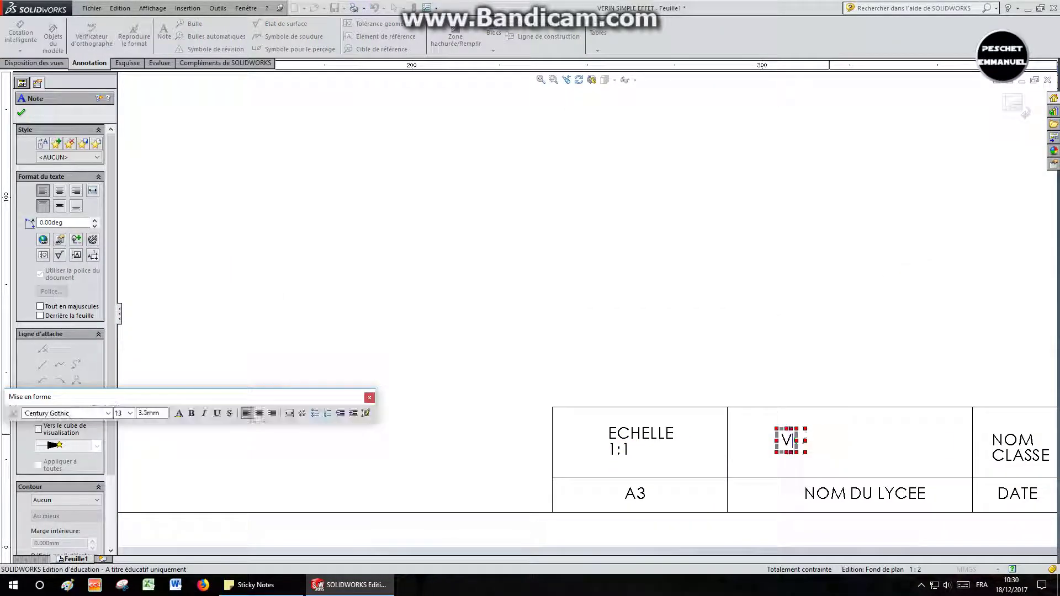
text(ERIN SIMPLE EFFET)
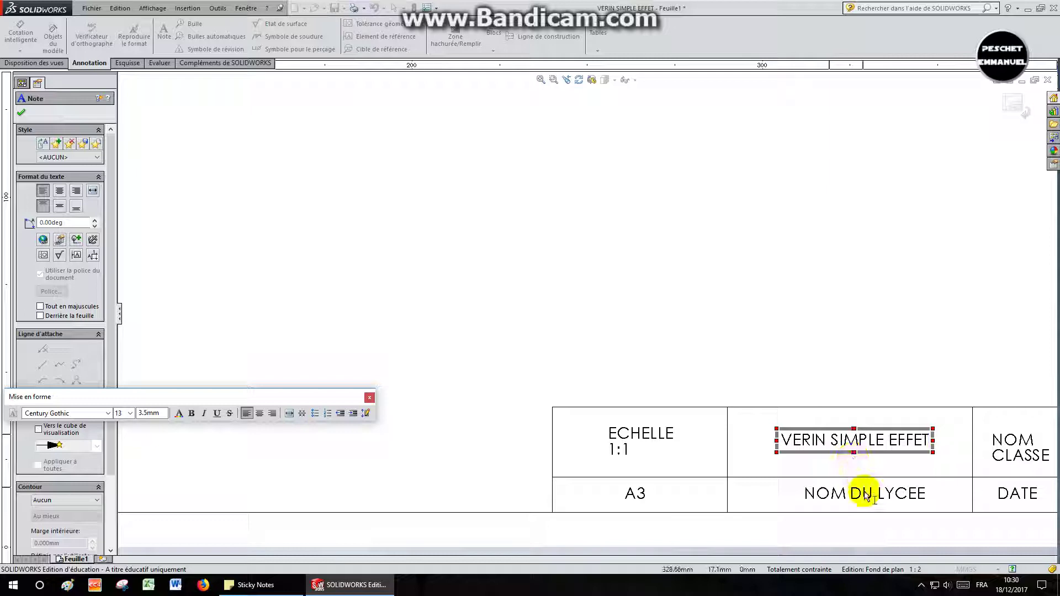
Step: Replace NOM DU LYCEE in the title block with LYCEE HIPPOLYTE FONTAINE and center the note in its cell
click(865, 495)
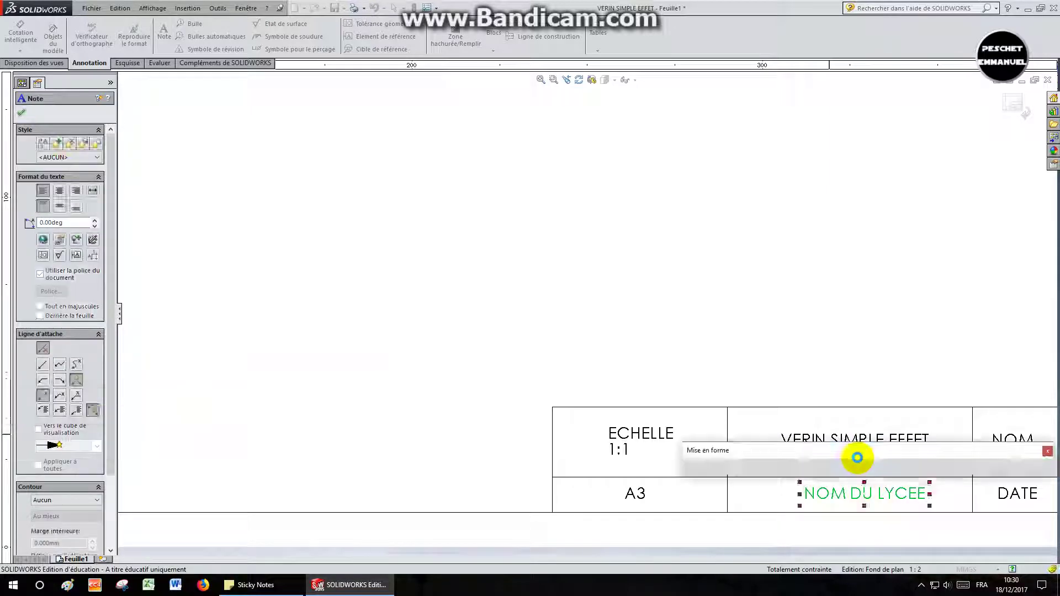
text(LYCEE )
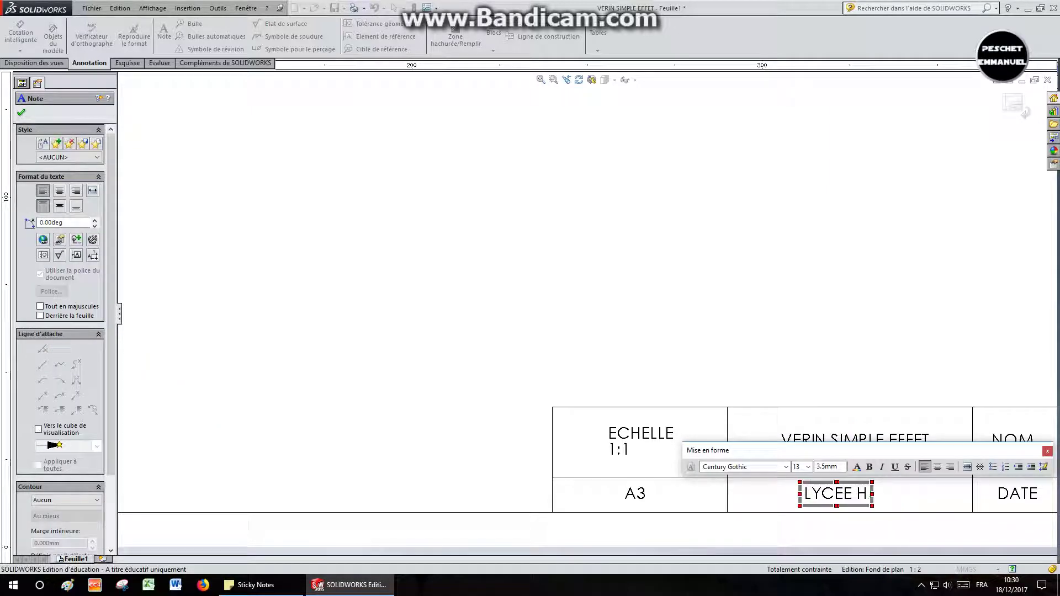
text(HIPPOL)
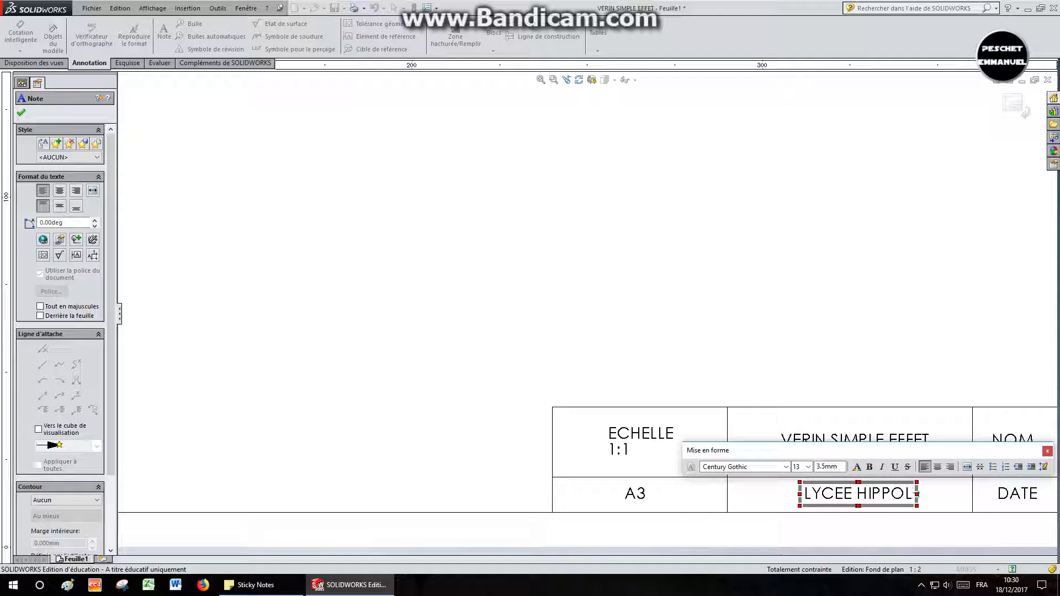
text(YTE FONT)
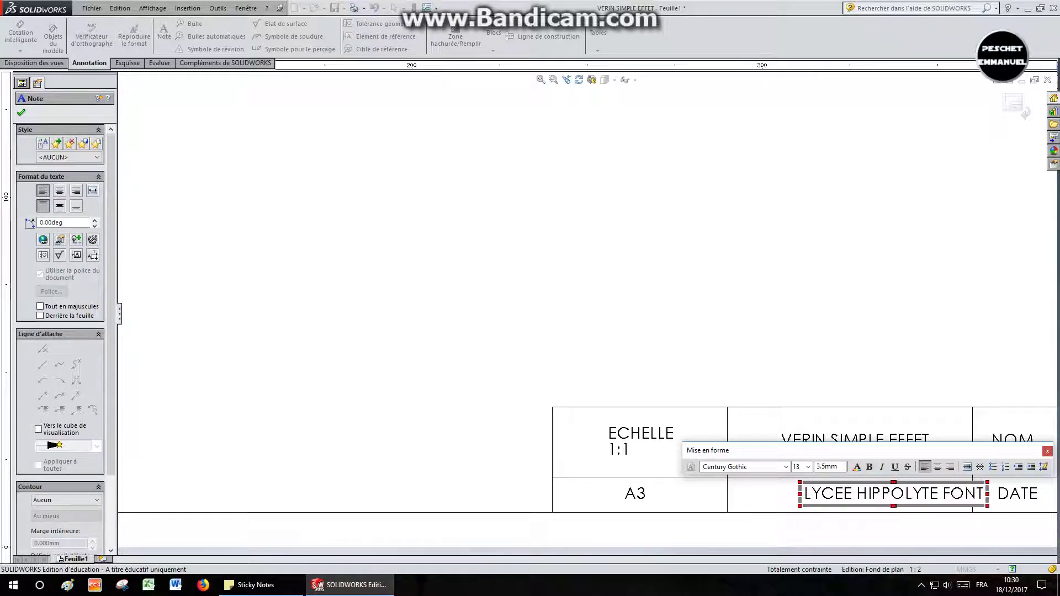
text(AINE)
click(670, 286)
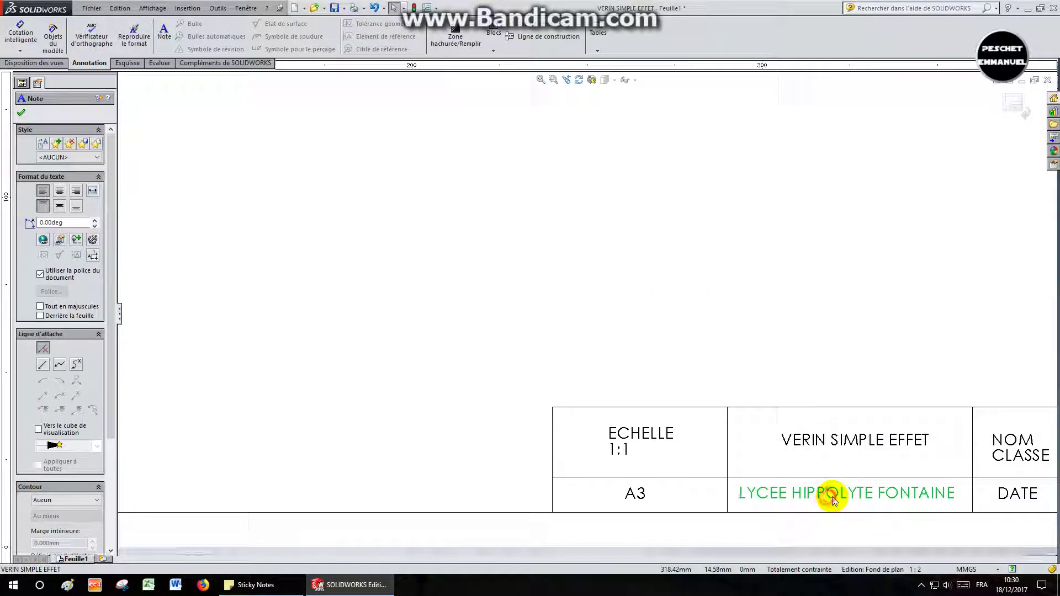
Step: Replace CLASSE in the title block with 1MEI and show the whole sheet
scroll(990, 420, up, 3)
scroll(748, 389, down, 4)
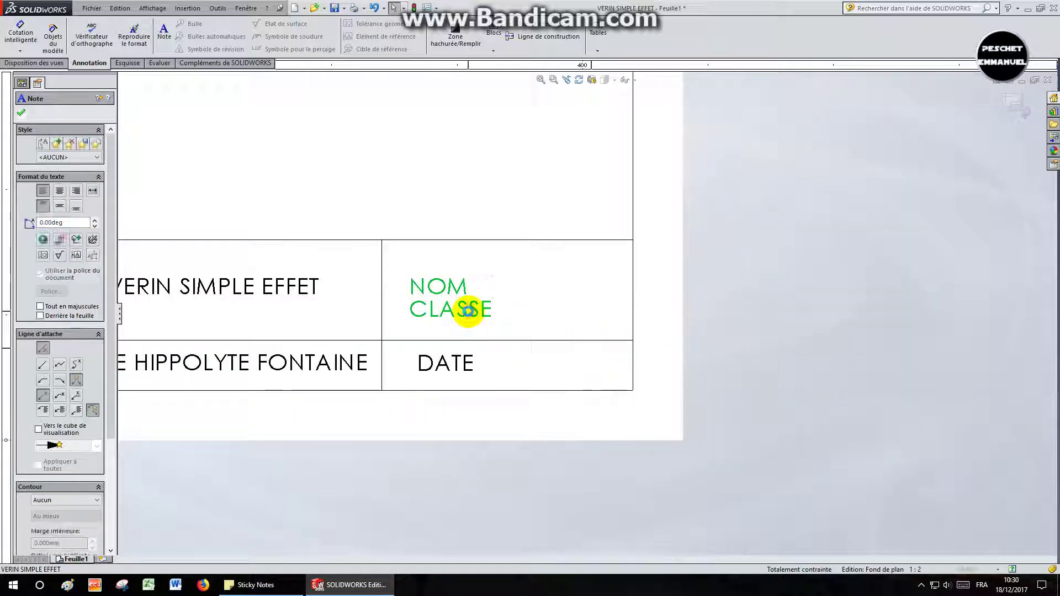
double_click(472, 313)
text(1)
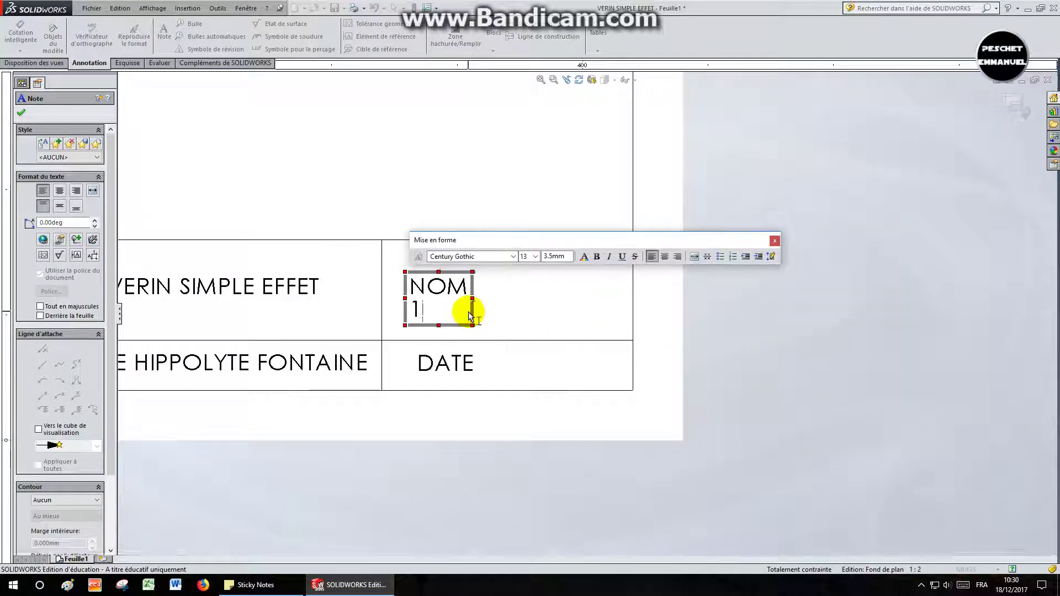
text(MEI)
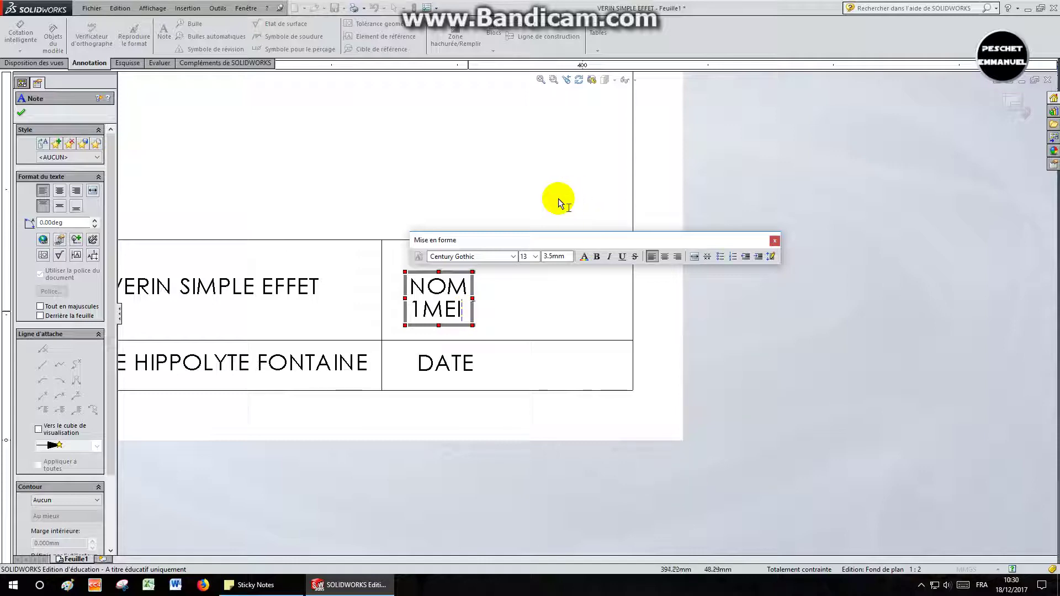
click(554, 194)
click(541, 79)
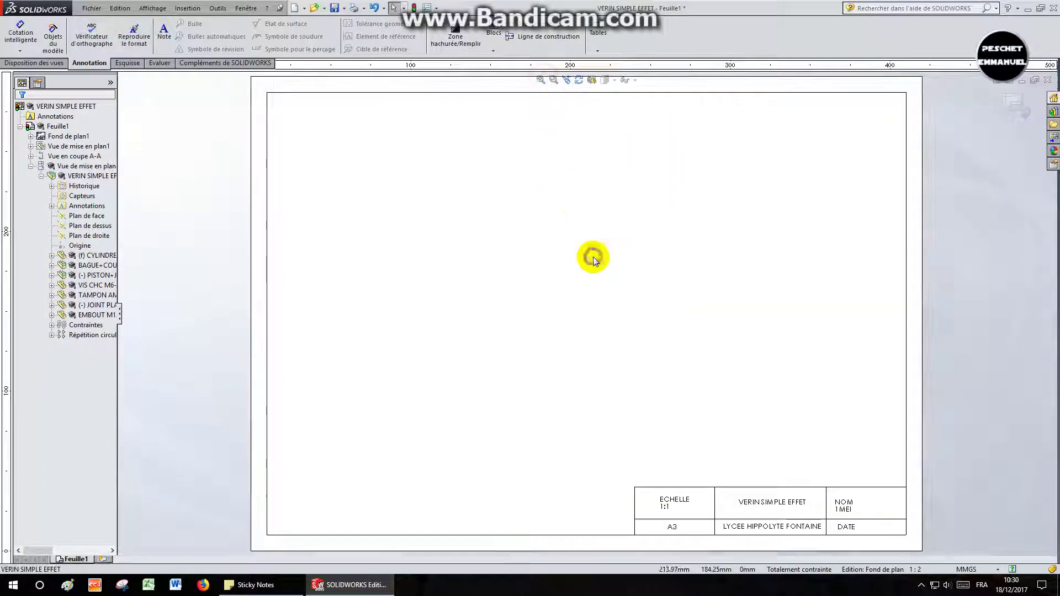
Step: Leave the sheet format and return to editing the drawing sheet with its views
right_click(593, 257)
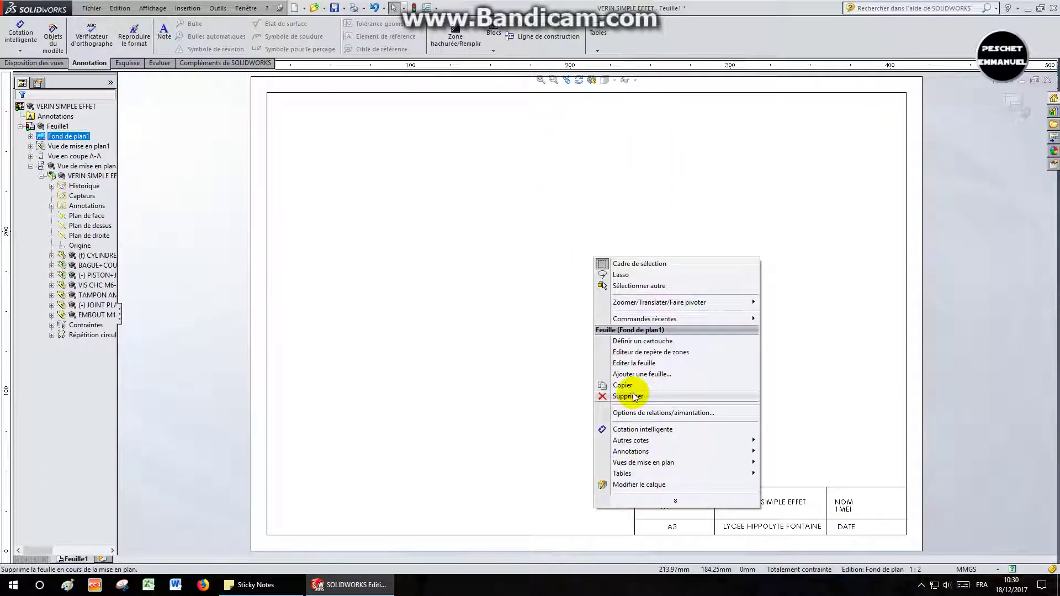
click(632, 365)
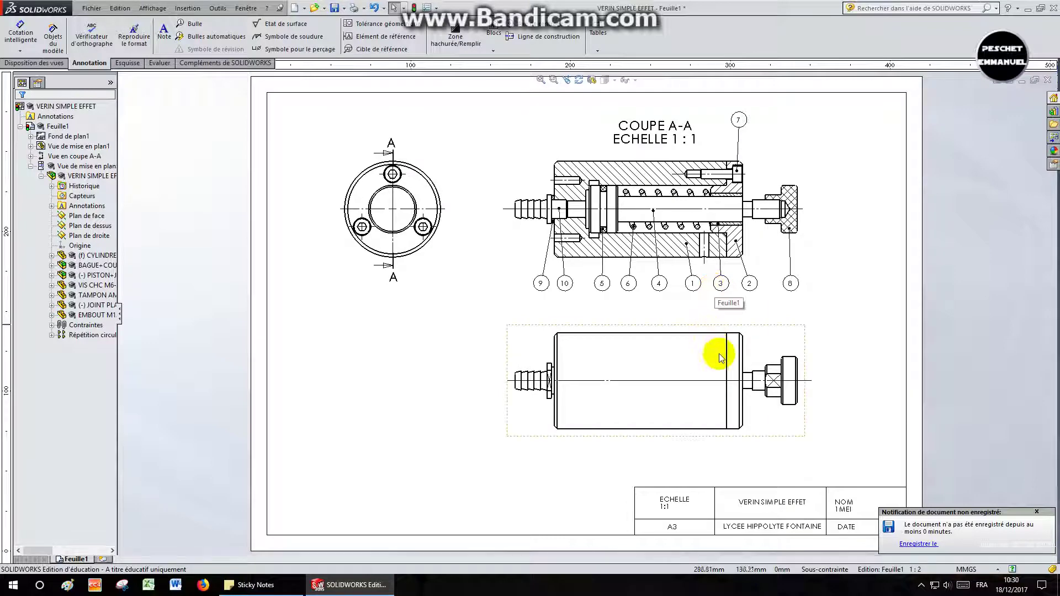
scroll(717, 353, down, 2)
scroll(719, 357, up, 4)
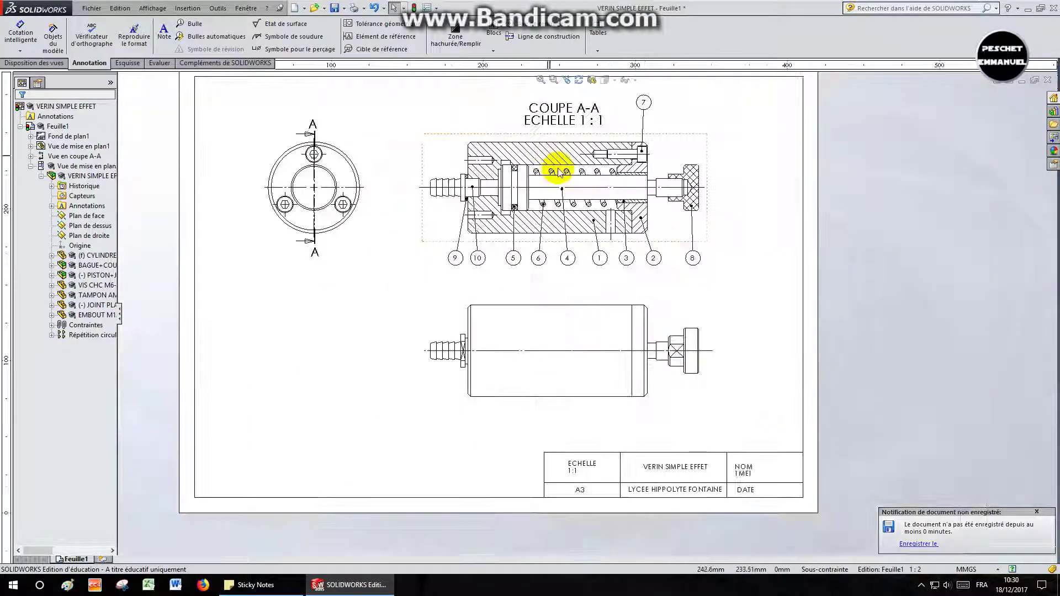
Step: Import the model's cosmetic threads with Model Items, picking section view A-A and switching the import source to the entire model
scroll(632, 164, down, 1)
click(691, 163)
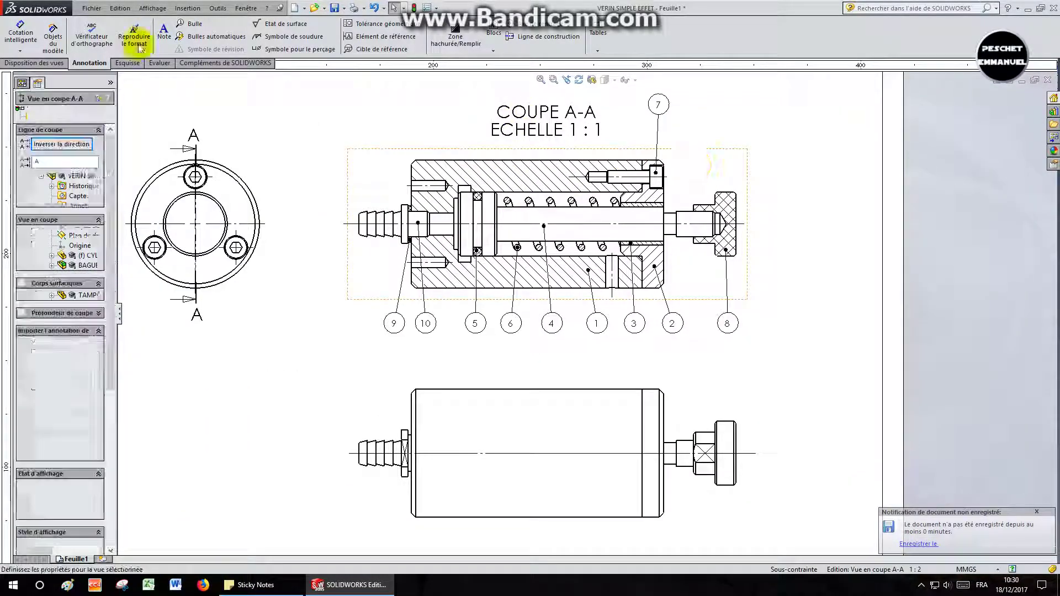
click(189, 8)
click(214, 26)
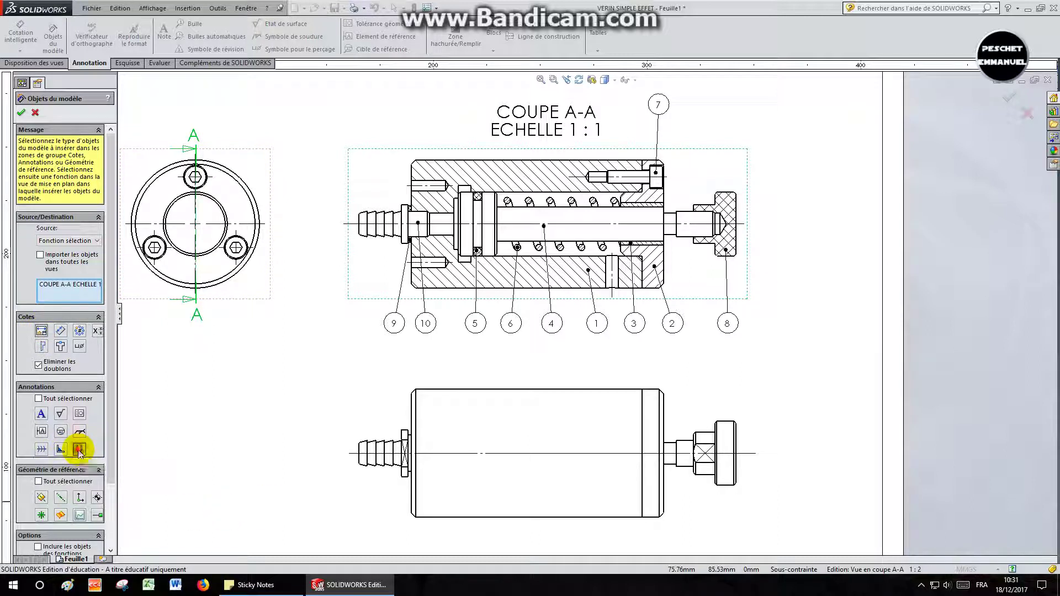
click(687, 269)
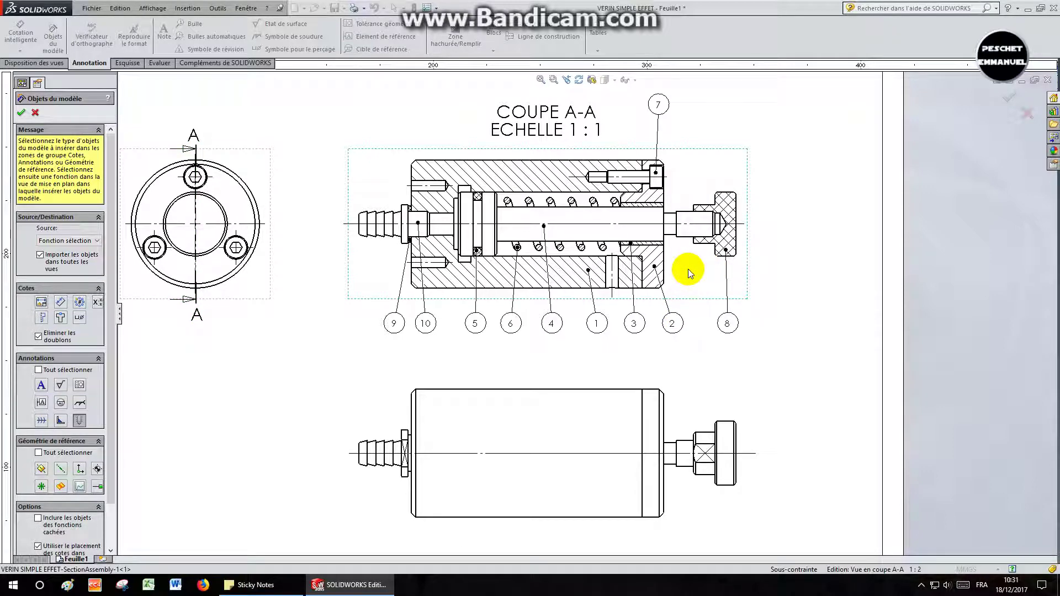
scroll(687, 269, down, 2)
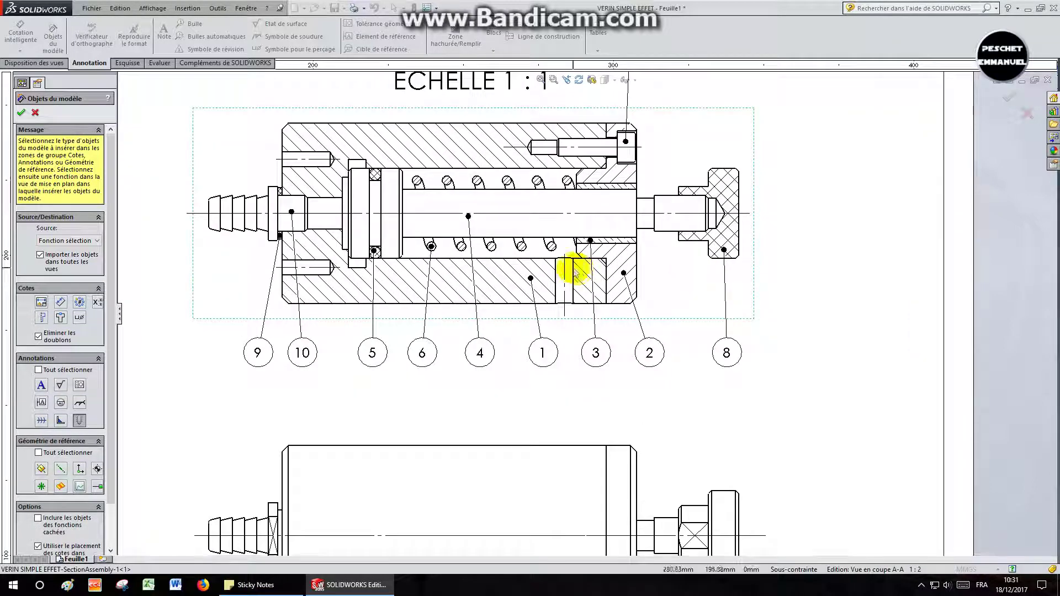
click(22, 113)
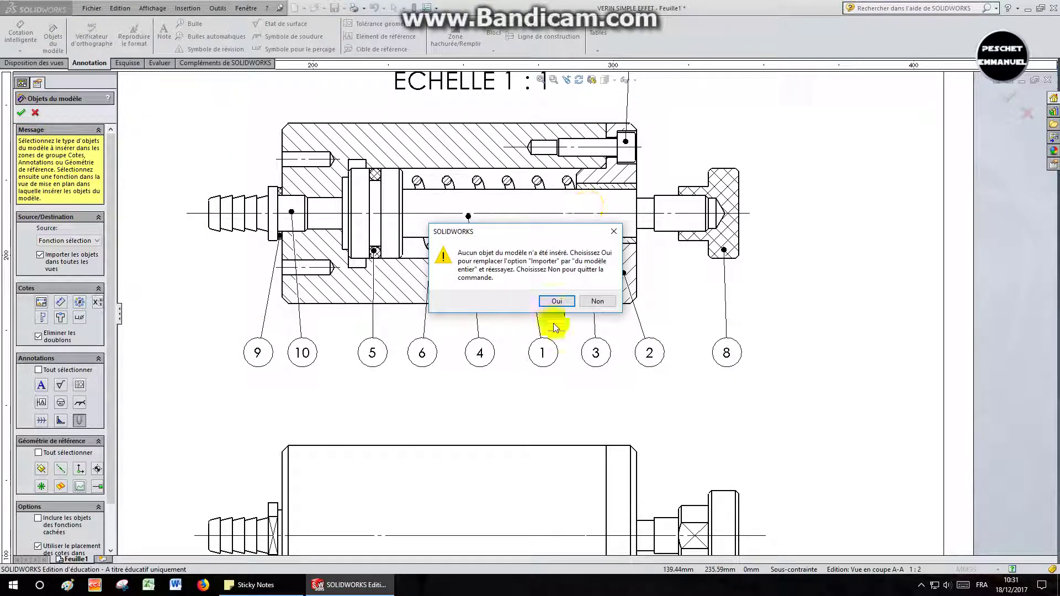
click(545, 302)
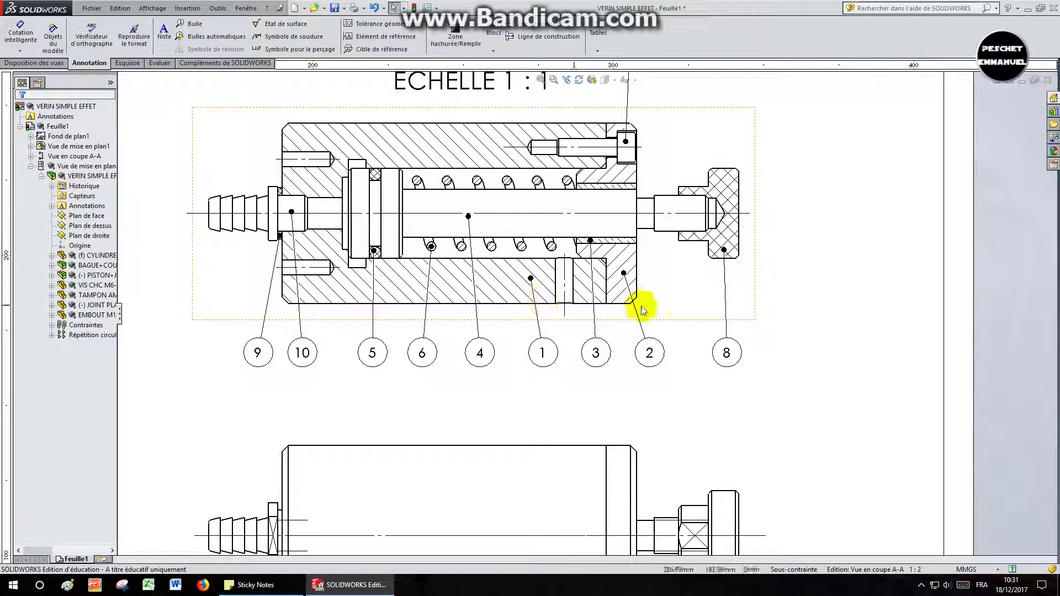
Step: Run Model Items on section view A-A again to insert the cosmetic threads, with import into all views enabled
click(683, 302)
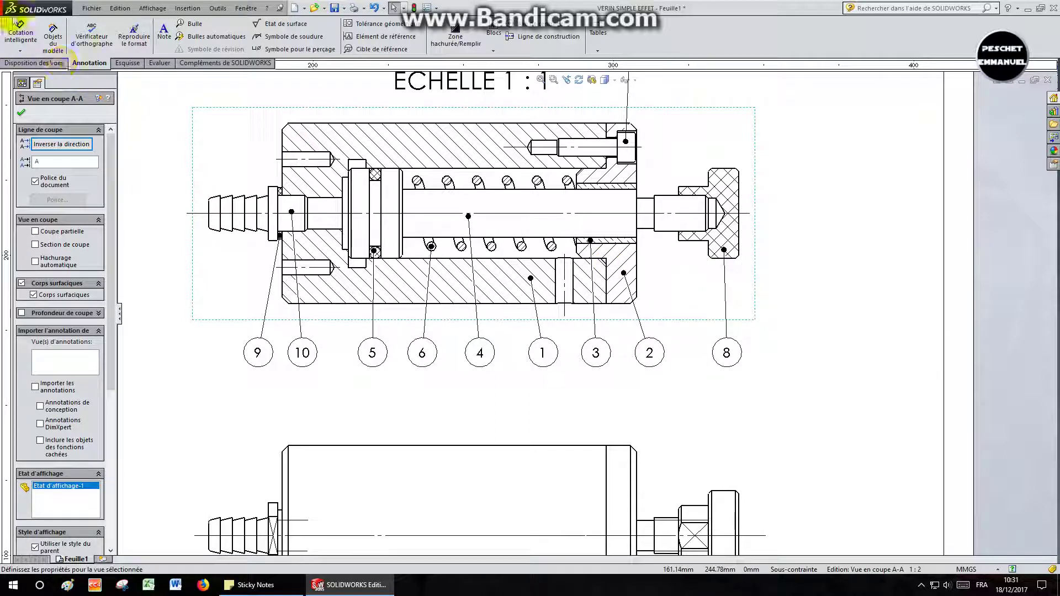
click(184, 8)
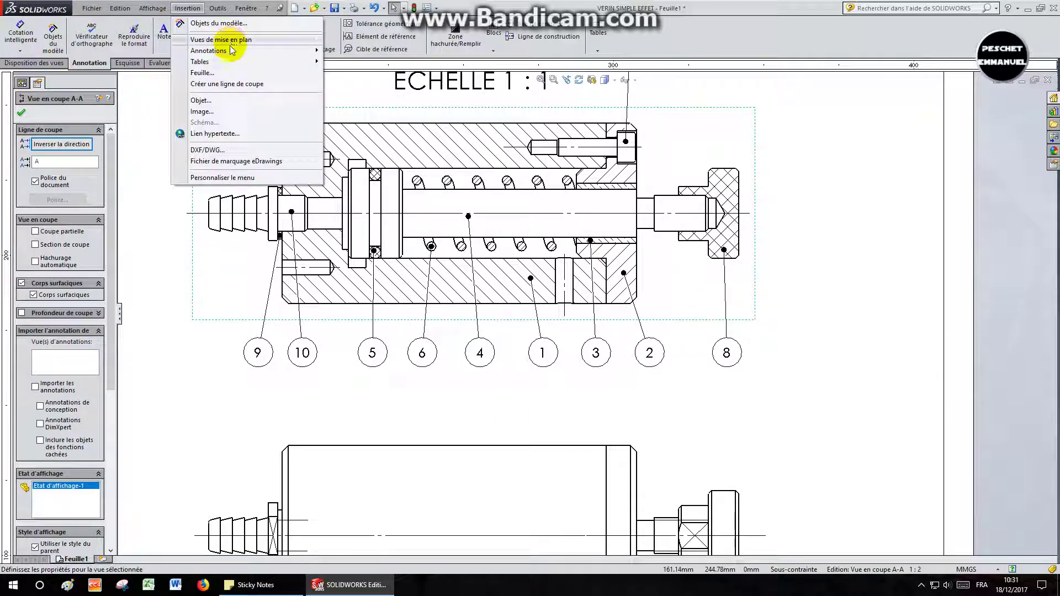
click(236, 24)
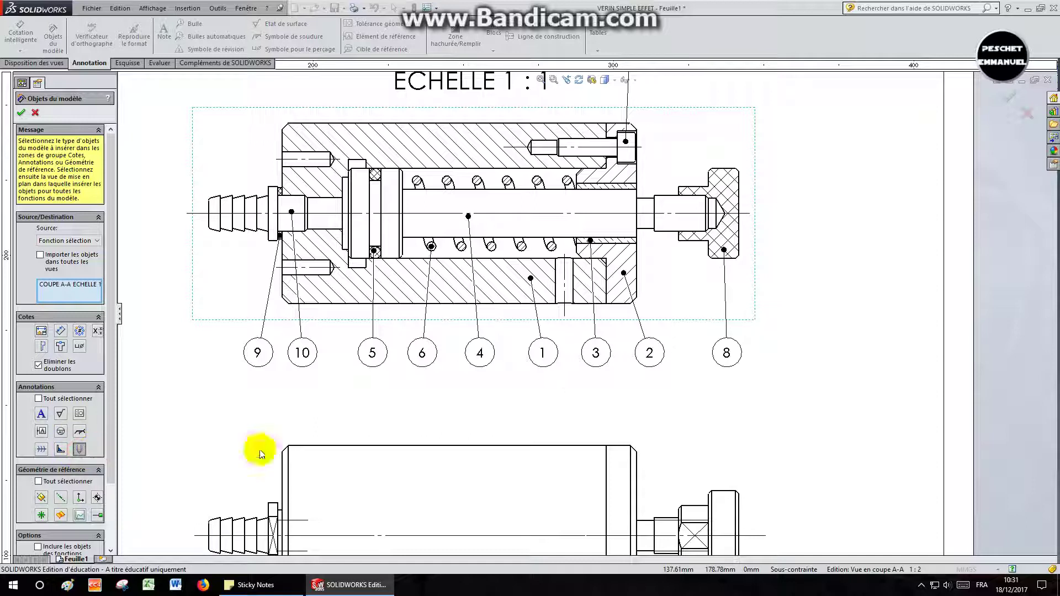
click(673, 293)
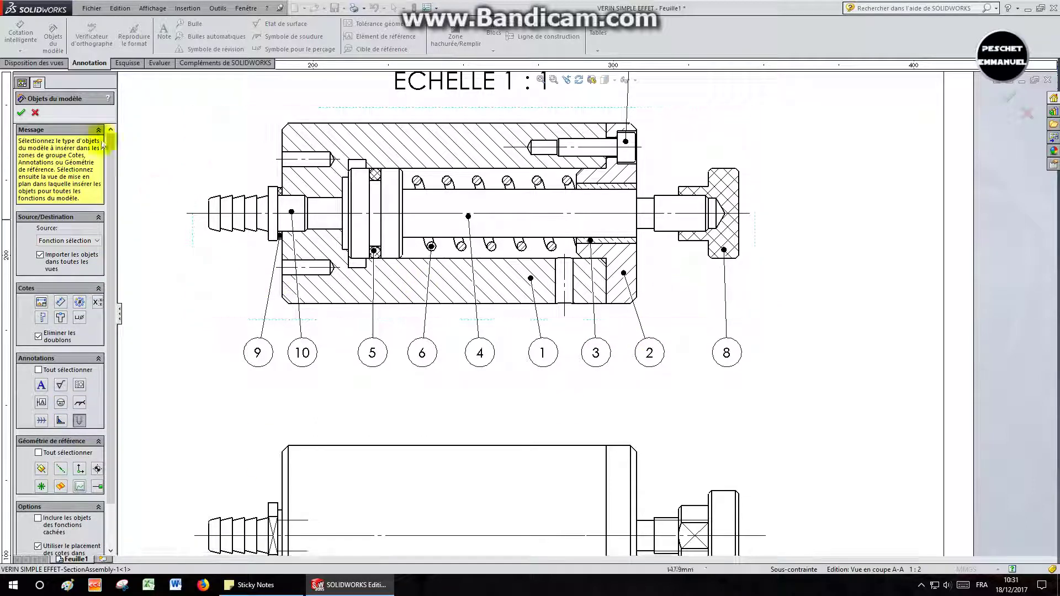
click(21, 113)
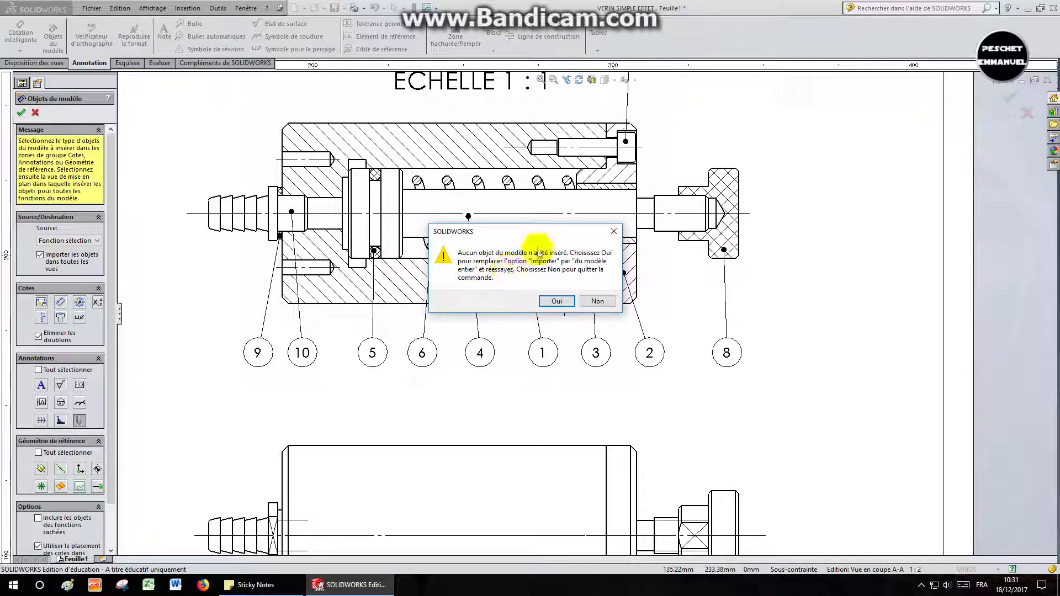